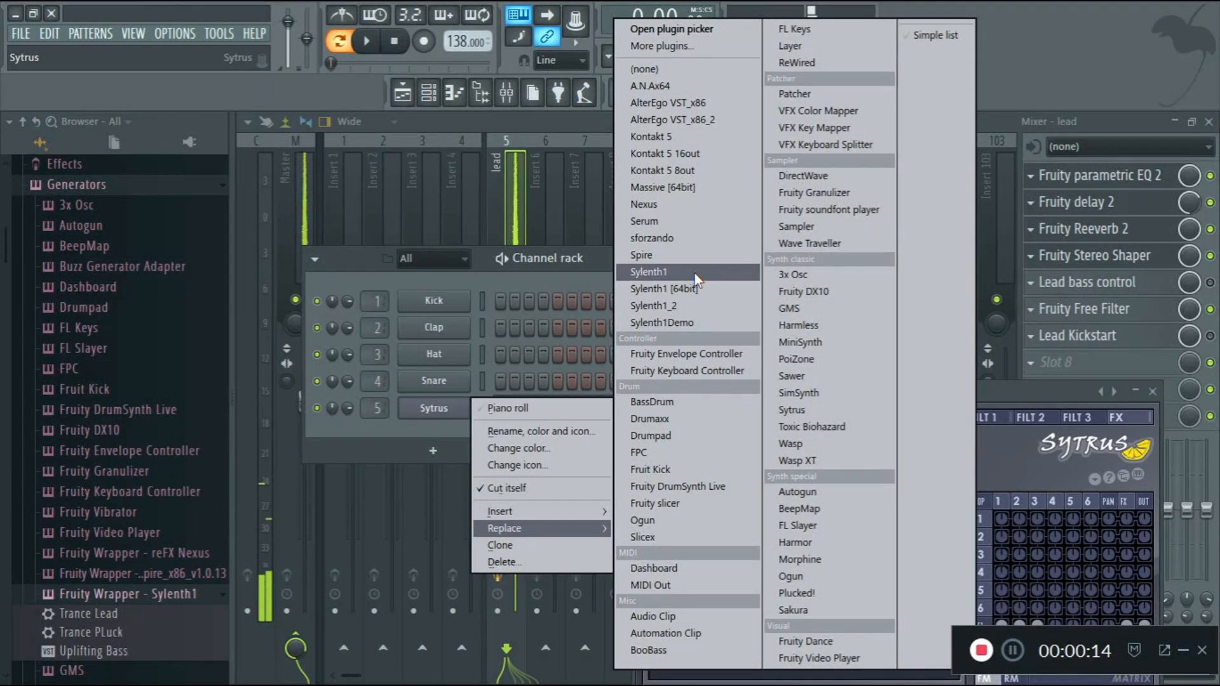
- Replace the Sytrus channel's generator with Sylenth1 and load its Trance Lead preset
{"action": "left_click", "coordinate": [694, 272]}
{"action": "left_click_drag", "start_coordinate": [636, 361], "coordinate": [627, 352]}
{"action": "left_click", "coordinate": [609, 362]}
{"action": "left_click", "coordinate": [609, 362]}
{"action": "left_click", "coordinate": [592, 363]}
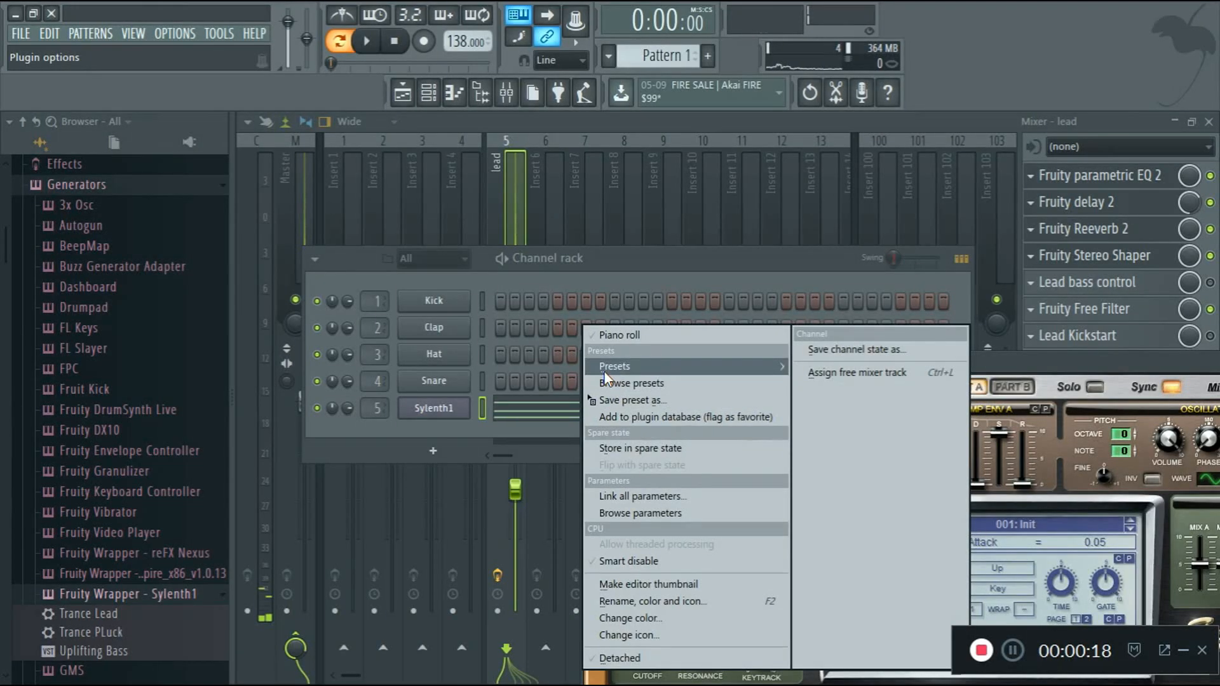
{"action": "mouse_move", "coordinate": [647, 374]}
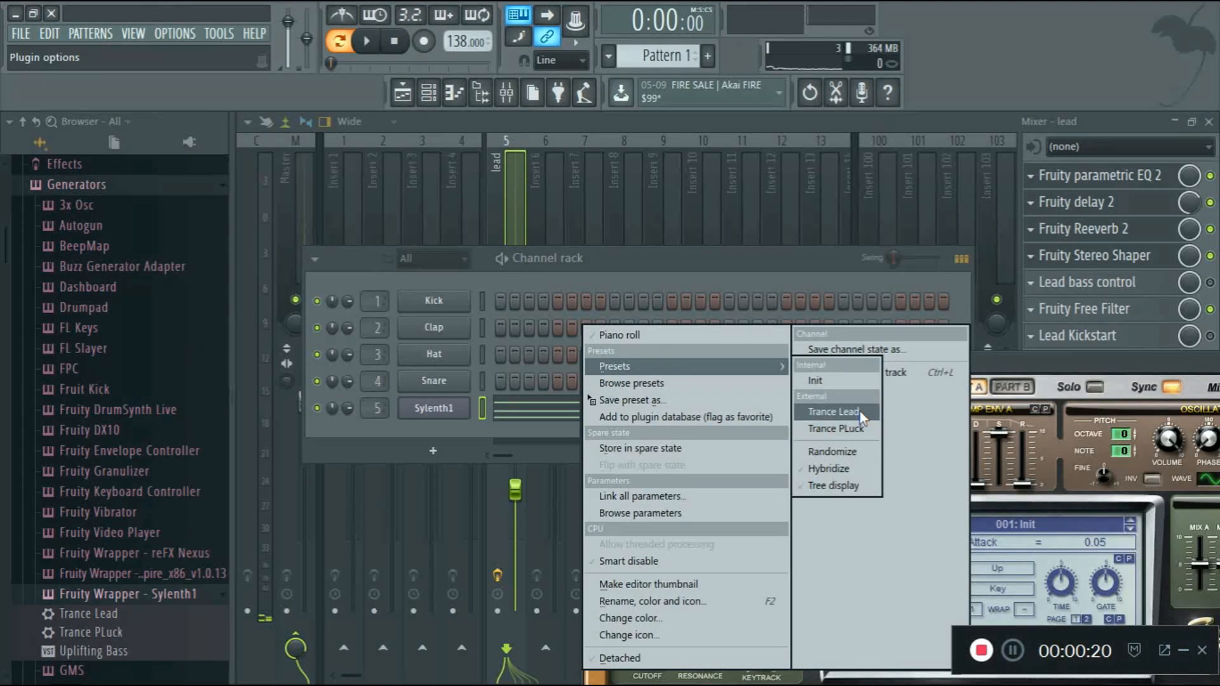
{"action": "left_click", "coordinate": [833, 413]}
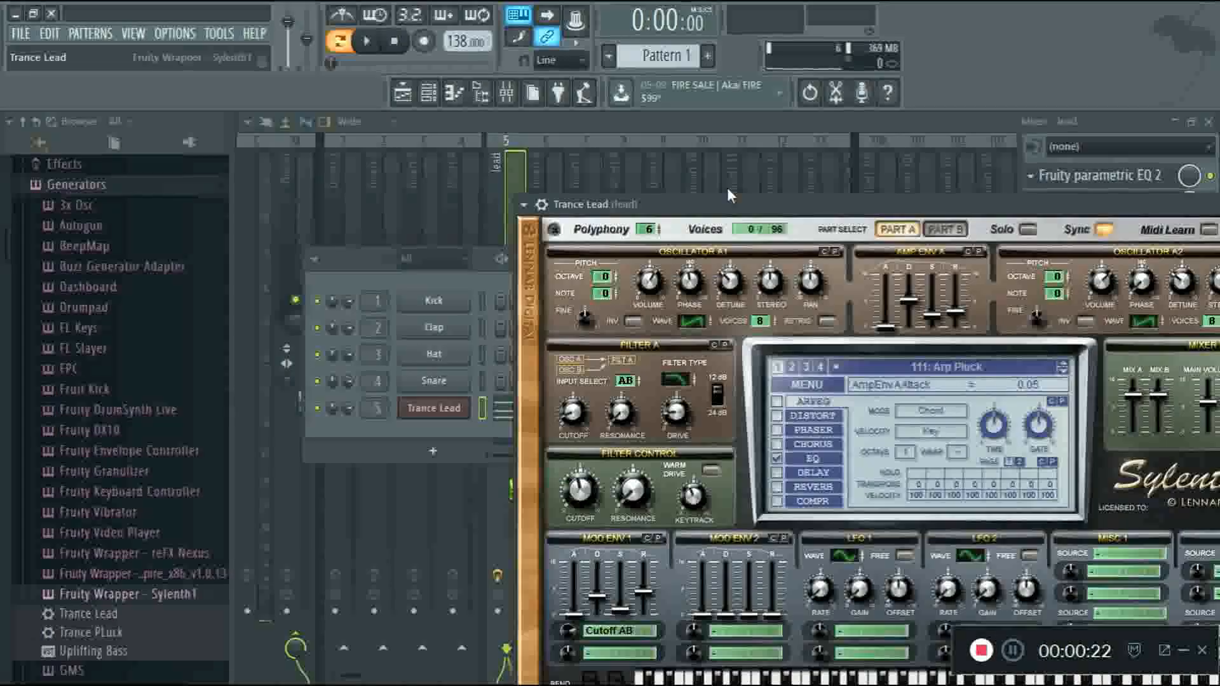
- Play the pattern with the system volume raised to 48 and examine the Trance Lead chords in the piano roll
{"action": "key", "text": "space"}
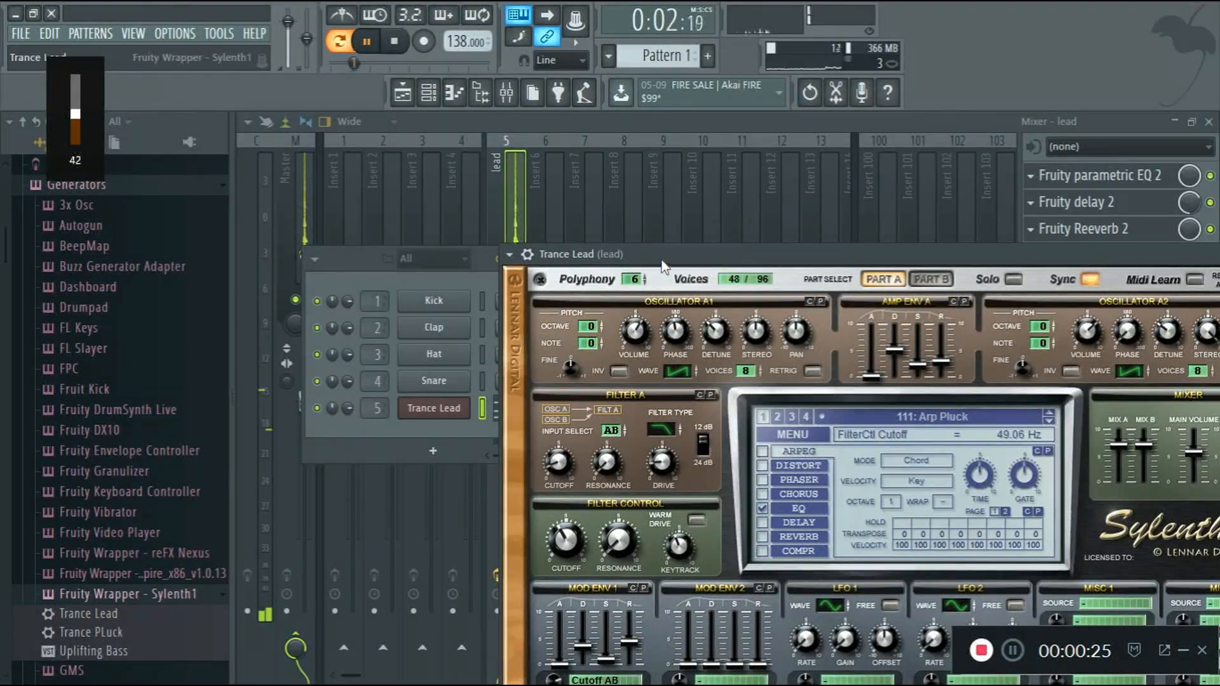
{"action": "left_click_drag", "start_coordinate": [661, 260], "coordinate": [676, 651]}
{"action": "key", "text": "XF86AudioRaiseVolume"}
{"action": "key", "text": "XF86AudioRaiseVolume"}
{"action": "key", "text": "XF86AudioRaiseVolume"}
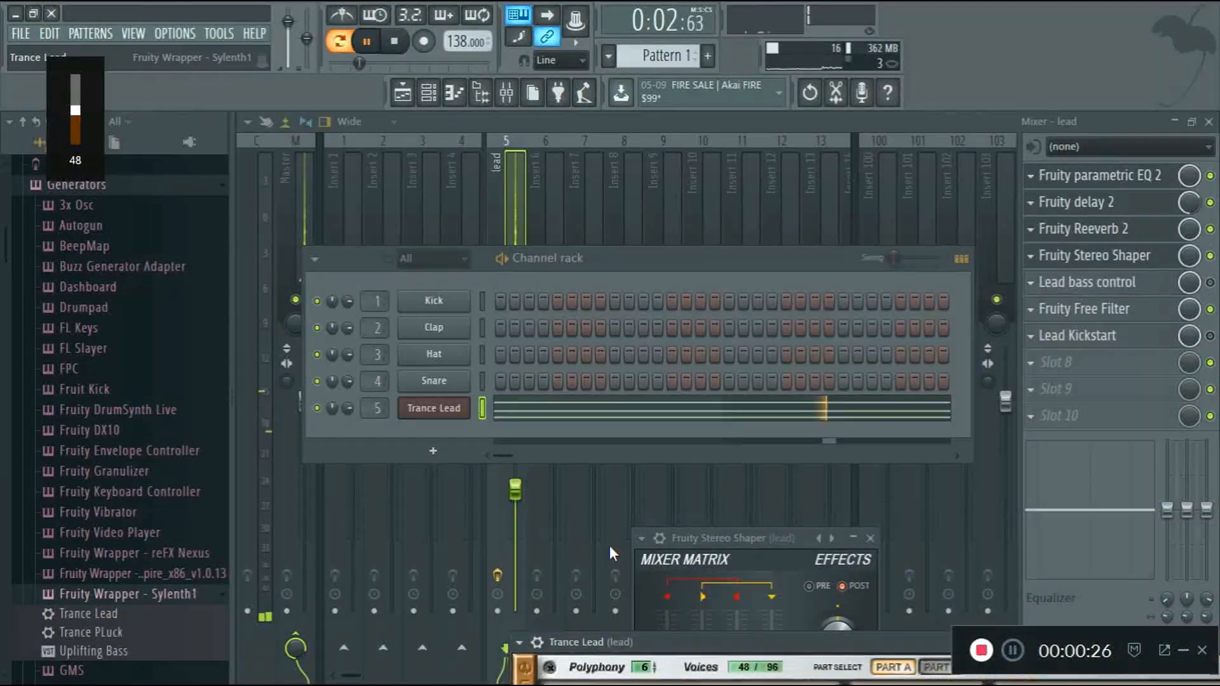
{"action": "left_click", "coordinate": [588, 409]}
{"action": "left_click_drag", "start_coordinate": [794, 150], "coordinate": [1093, 181]}
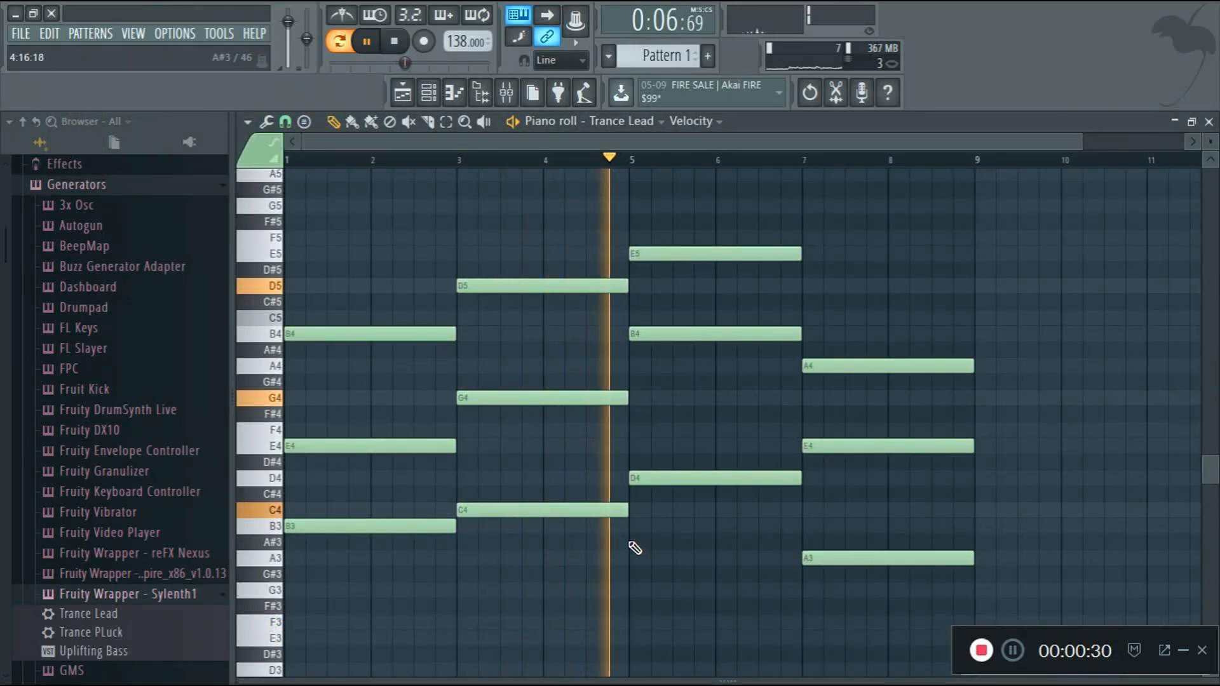
{"action": "key", "text": "space"}
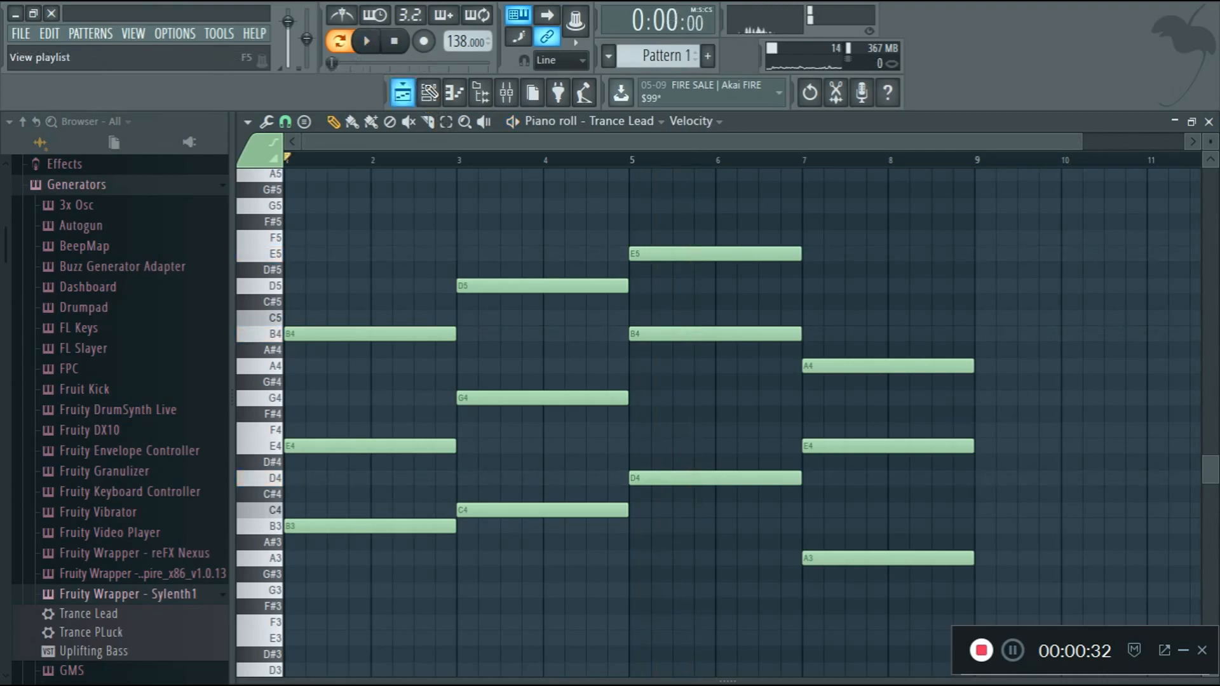
- Set the arpeggiator direction to up in the Trance Lead channel's miscellaneous settings and audition the pattern
{"action": "left_click", "coordinate": [428, 92]}
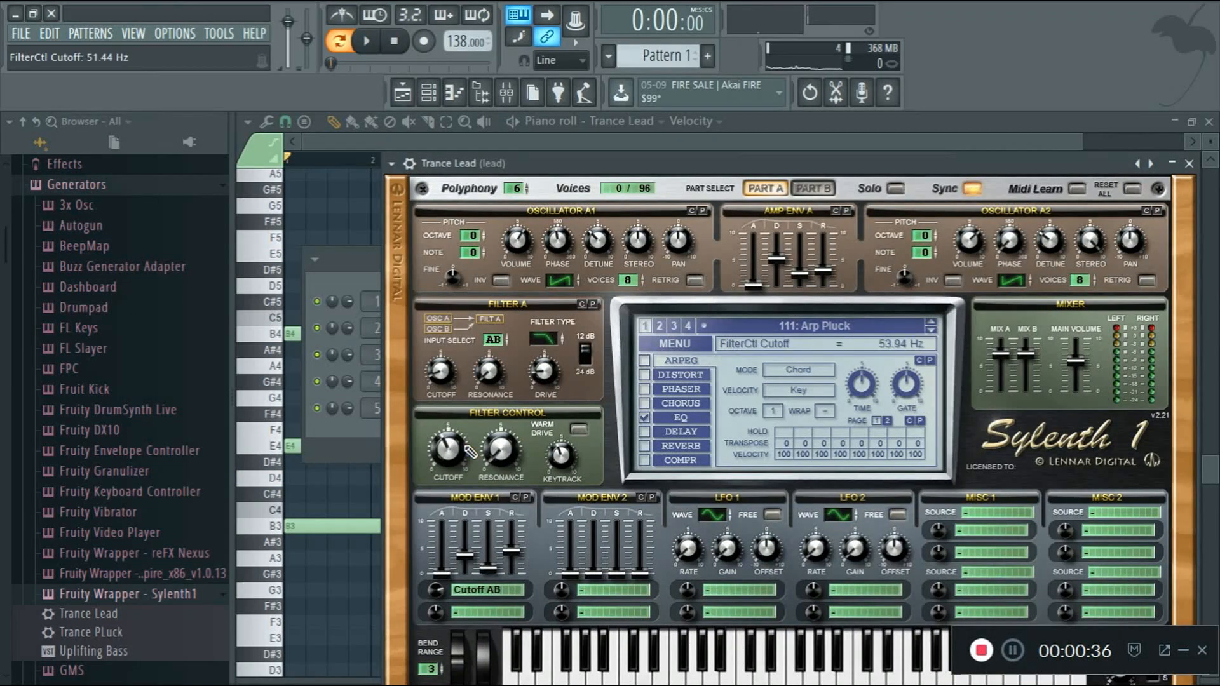
{"action": "left_click", "coordinate": [411, 161]}
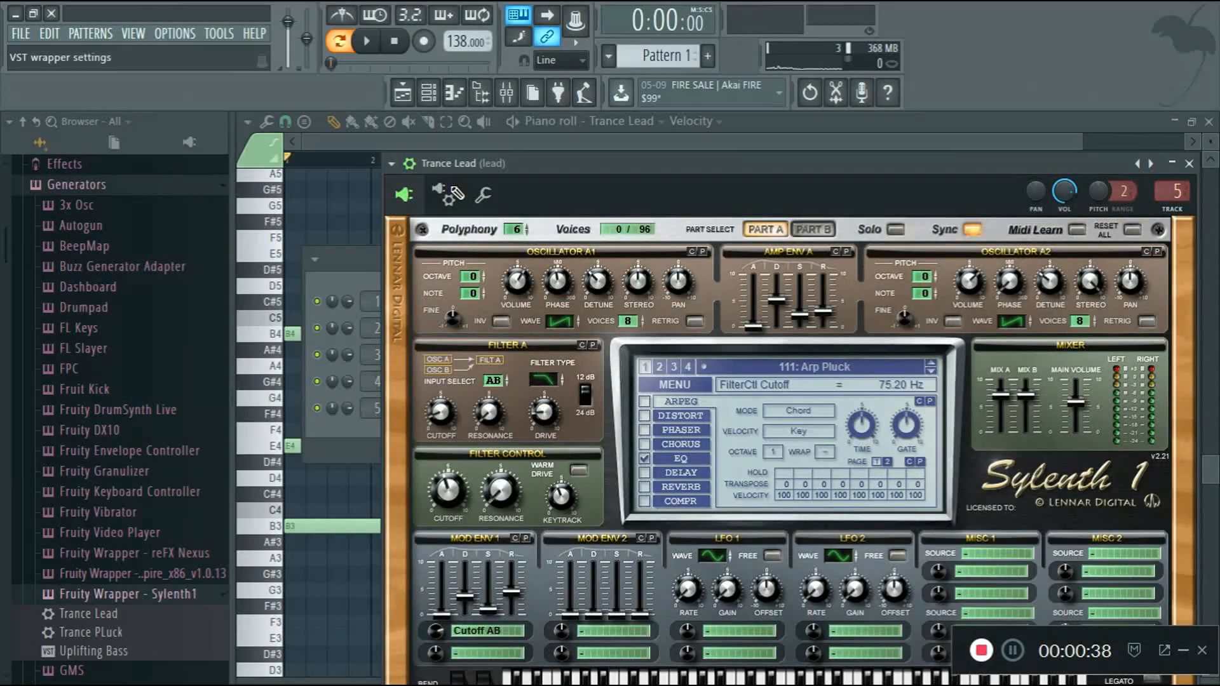
{"action": "left_click", "coordinate": [483, 195]}
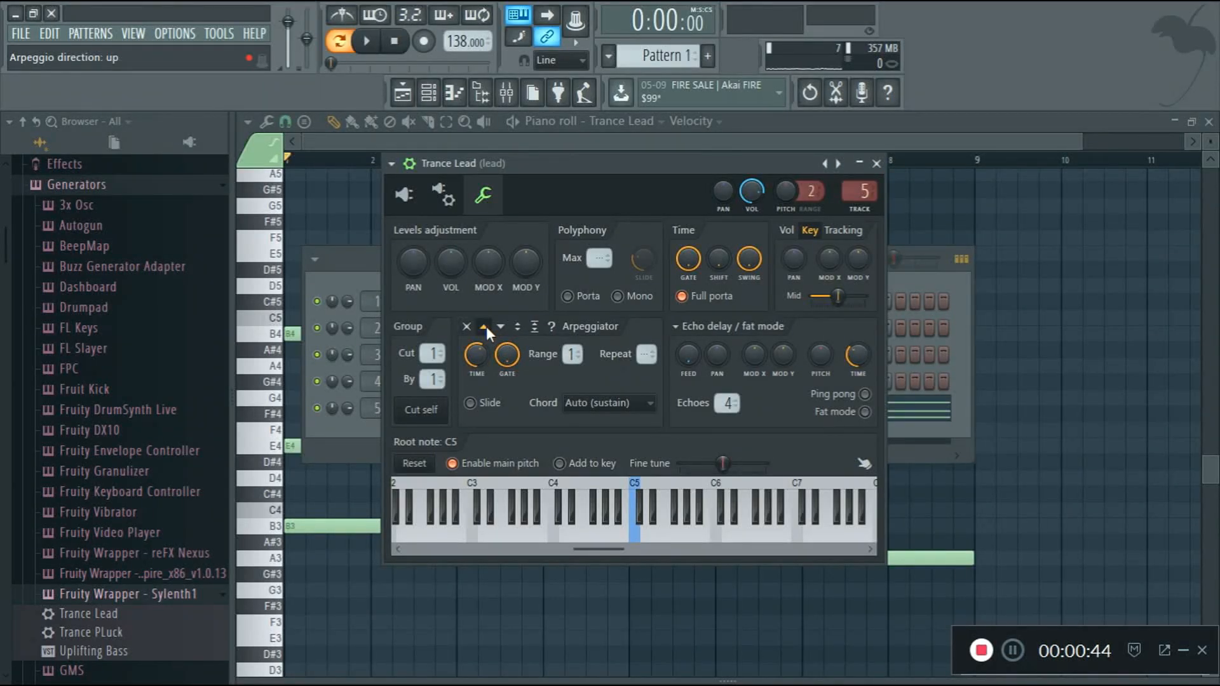
{"action": "key", "text": "space"}
{"action": "key", "text": "XF86AudioLowerVolume"}
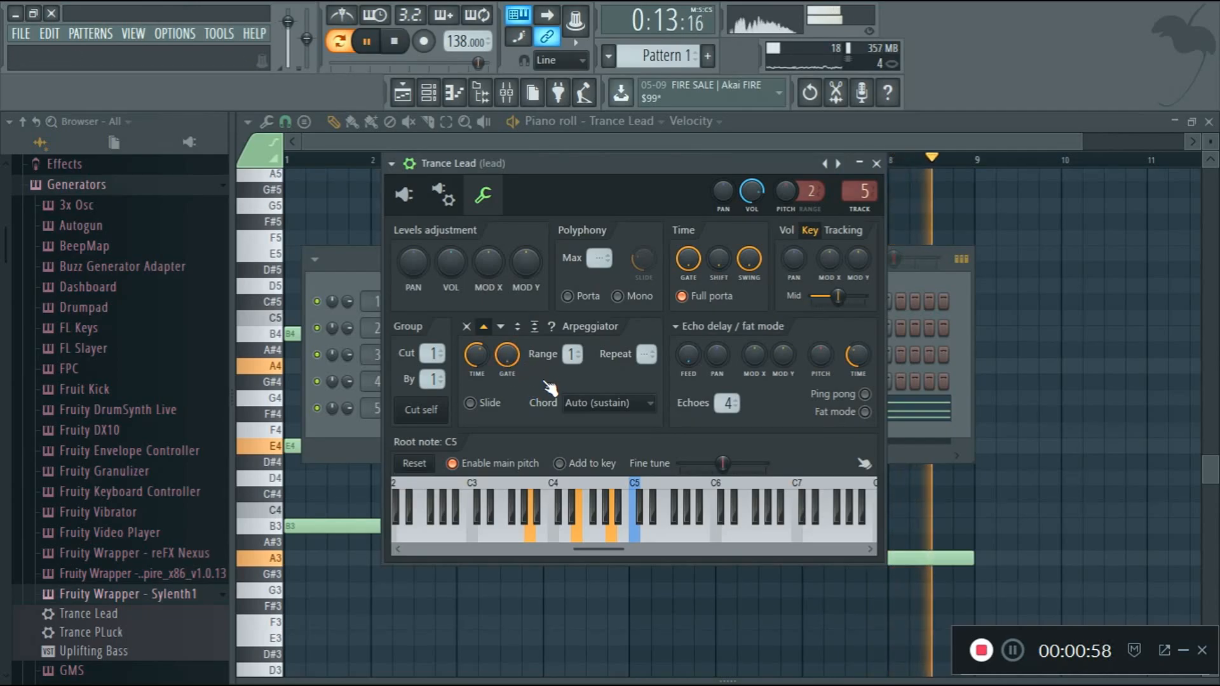
{"action": "key", "text": "space"}
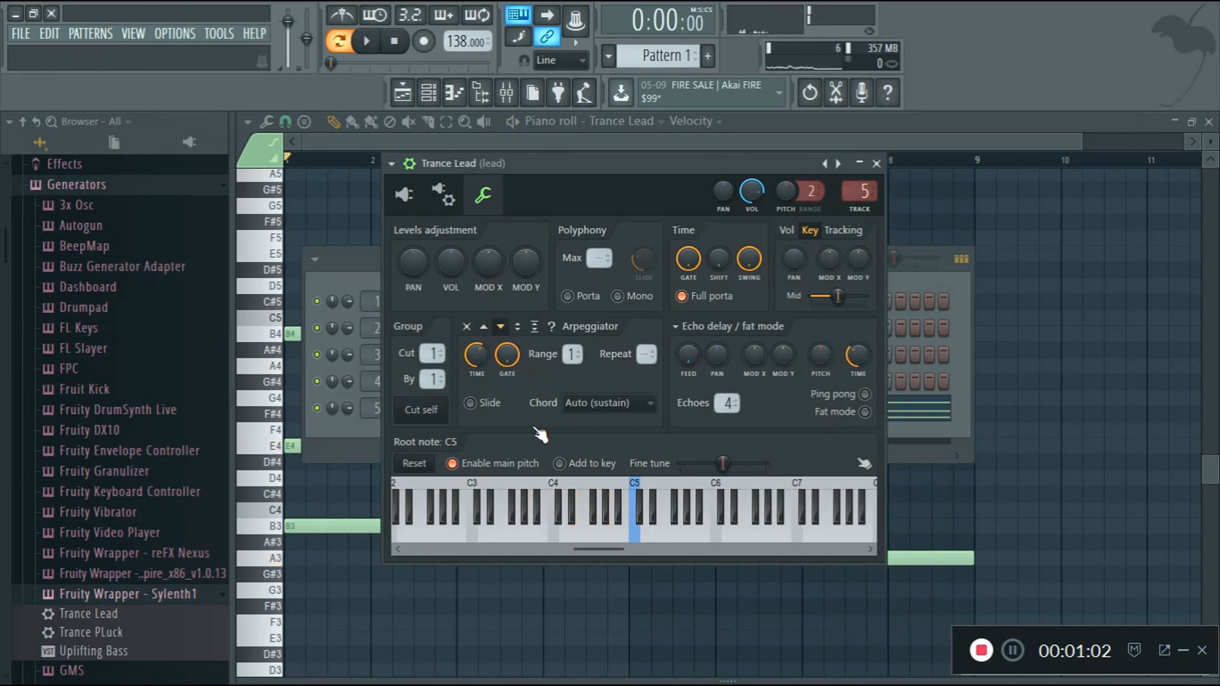
- Audition the pattern with the arpeggiator directions down, up-down (bounce) and up-down (sticky) in turn
{"action": "key", "text": "space"}
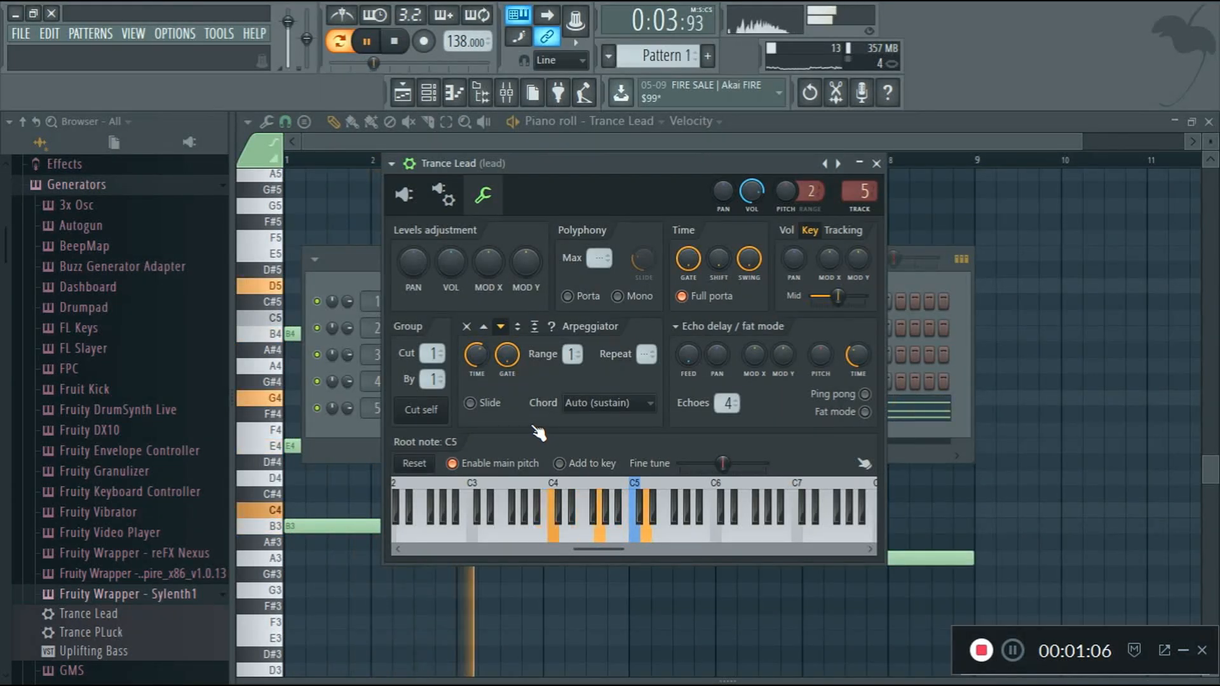
{"action": "key", "text": "space"}
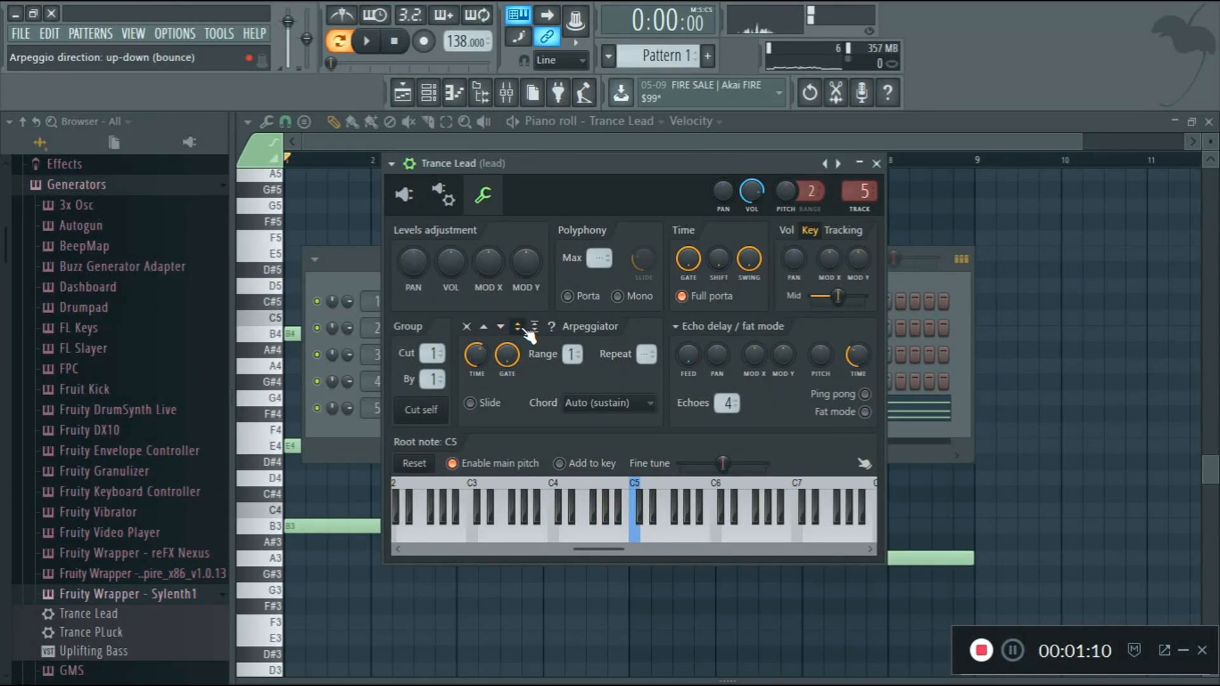
{"action": "key", "text": "space"}
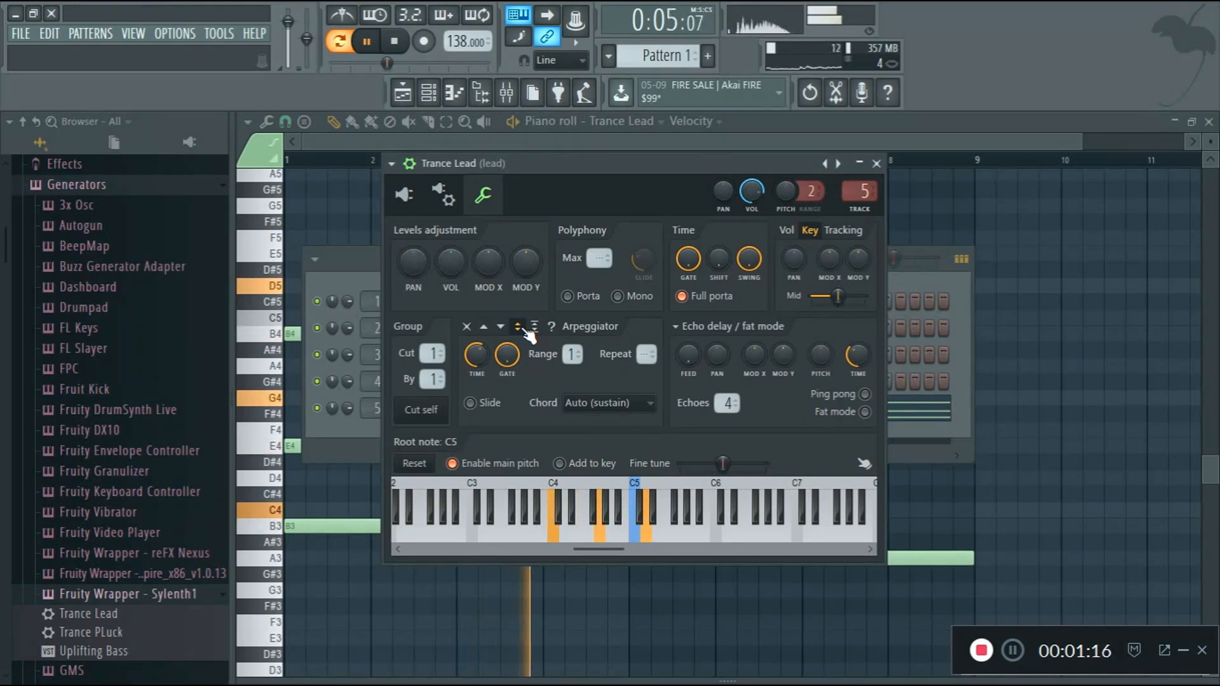
{"action": "key", "text": "space"}
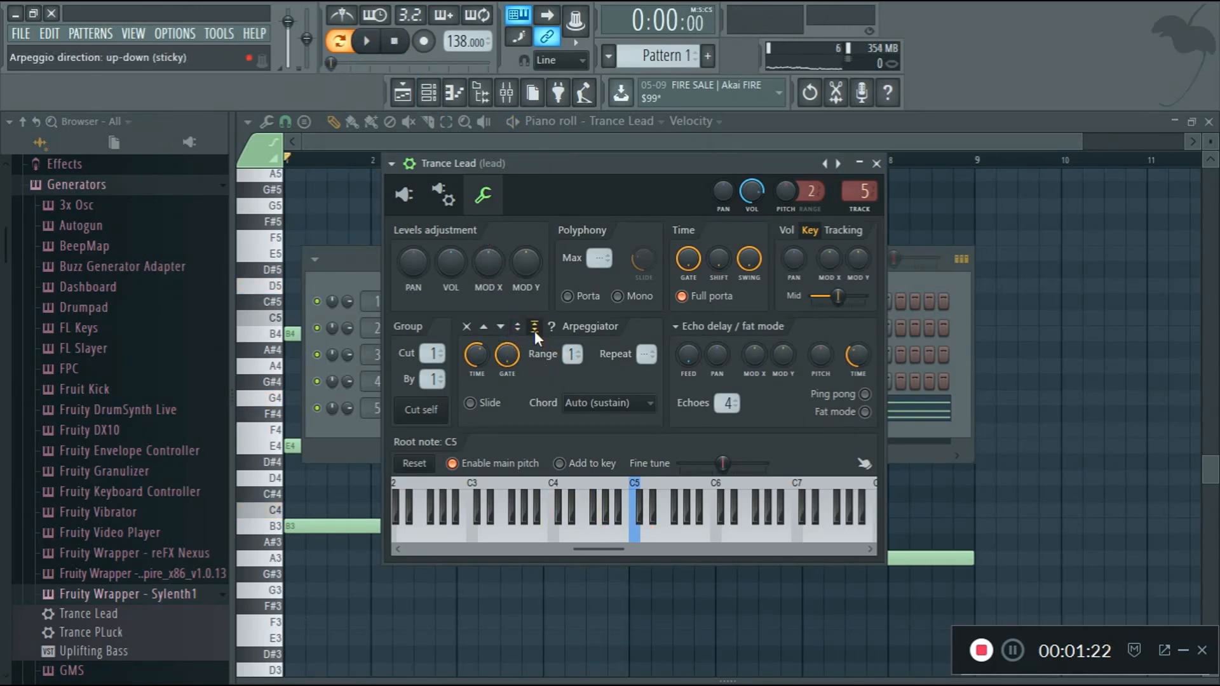
{"action": "key", "text": "space"}
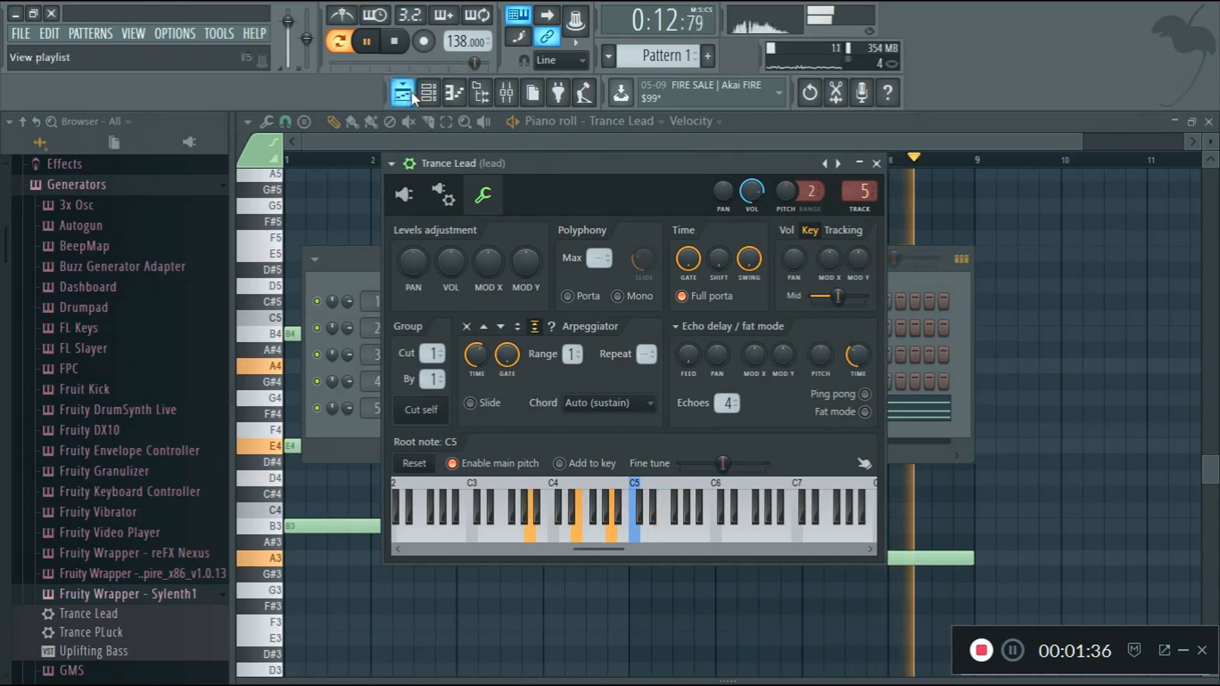
{"action": "left_click", "coordinate": [396, 42]}
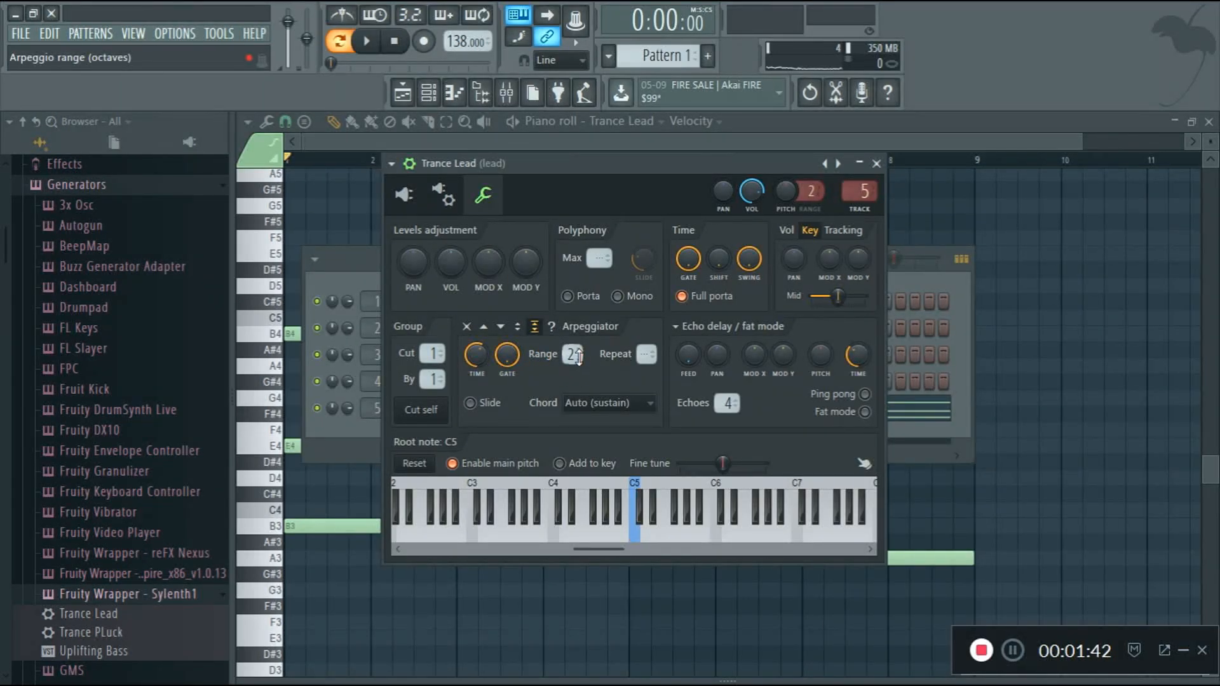
- Audition the upward arpeggio with its range set to 2 octaves and to 3 octaves
{"action": "key", "text": "space"}
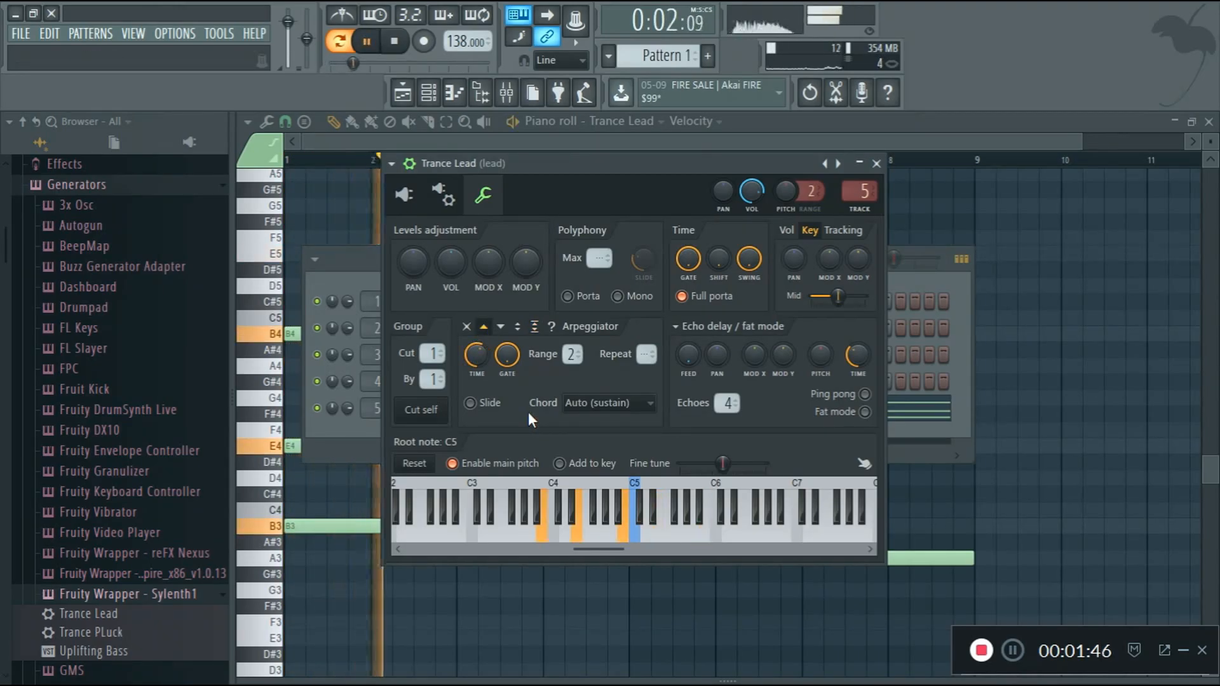
{"action": "key", "text": "space"}
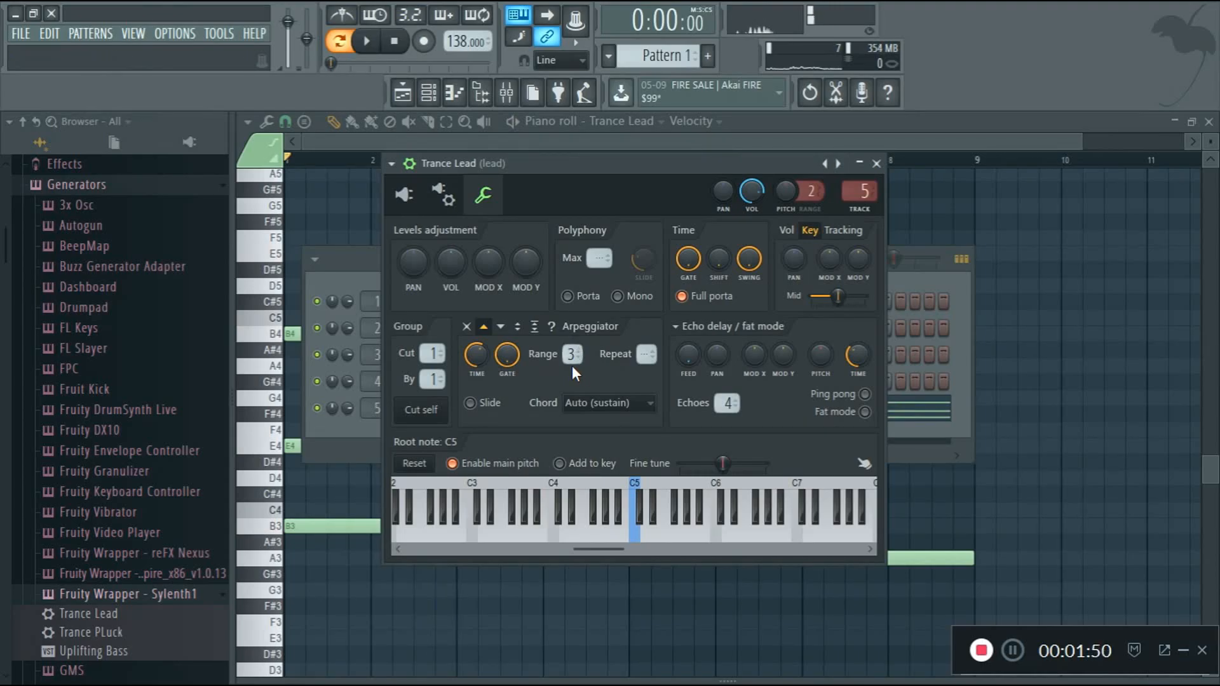
{"action": "key", "text": "space"}
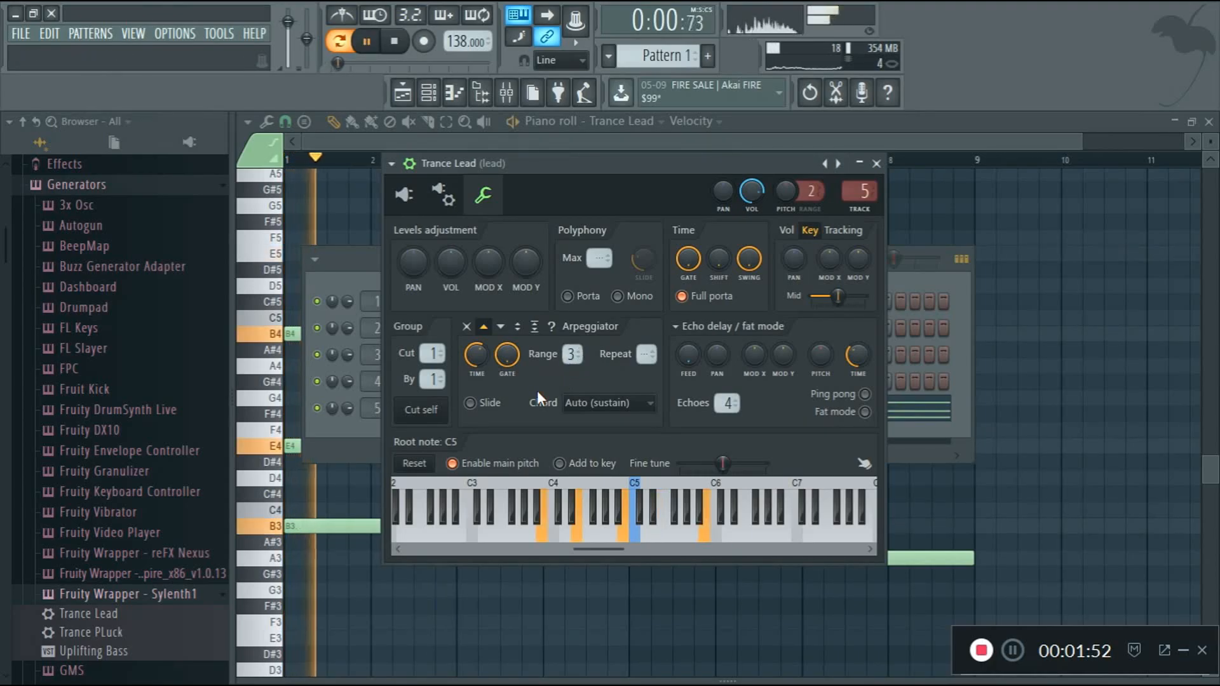
{"action": "key", "text": "space"}
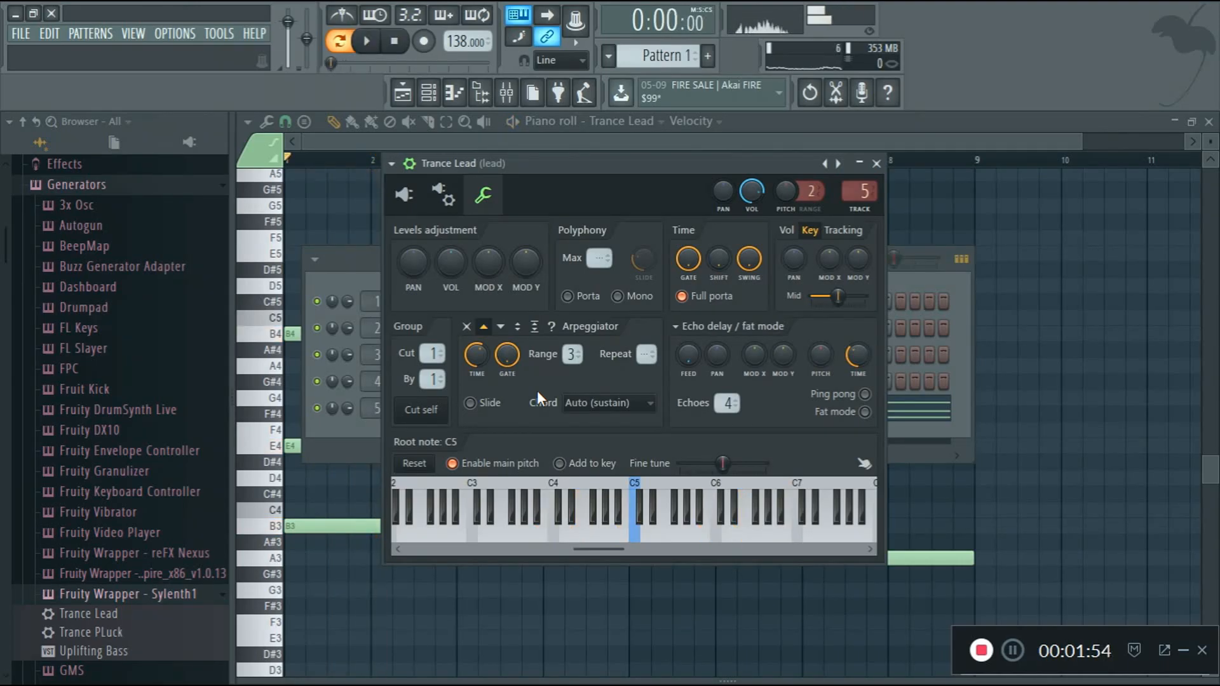
- Set the arpeggiator direction to down and audition it with ranges of 3, 2 and 1 octaves
{"action": "left_click", "coordinate": [503, 327]}
{"action": "key", "text": "space"}
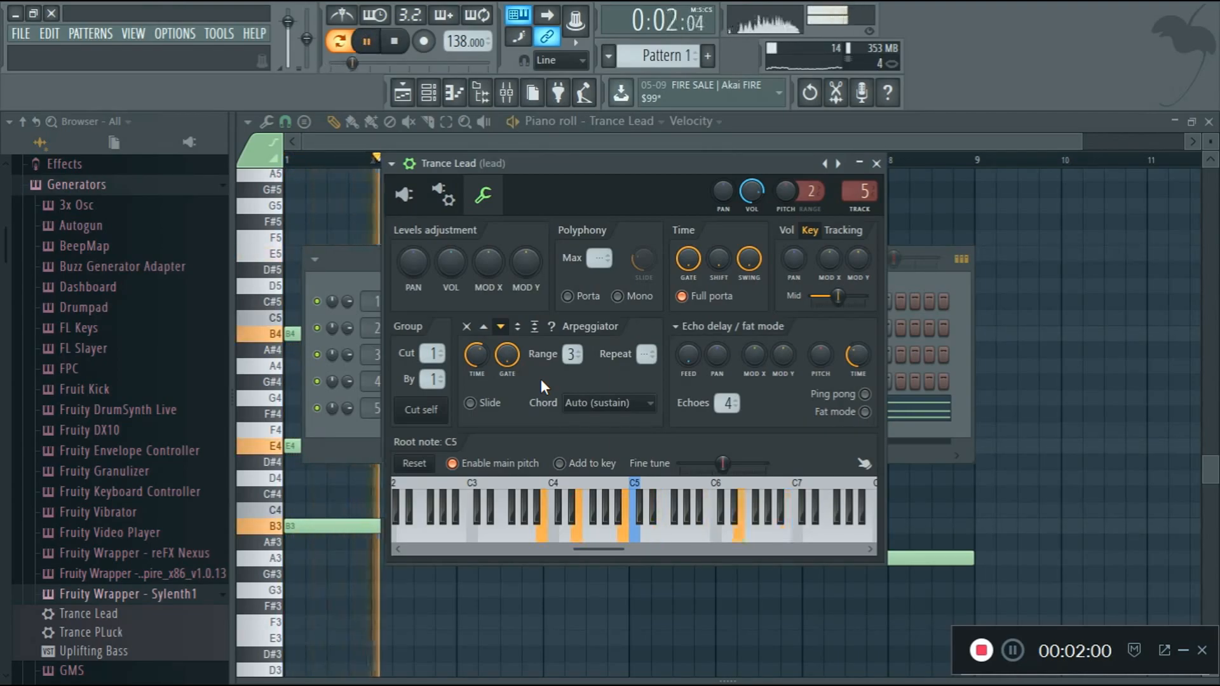
{"action": "key", "text": "space"}
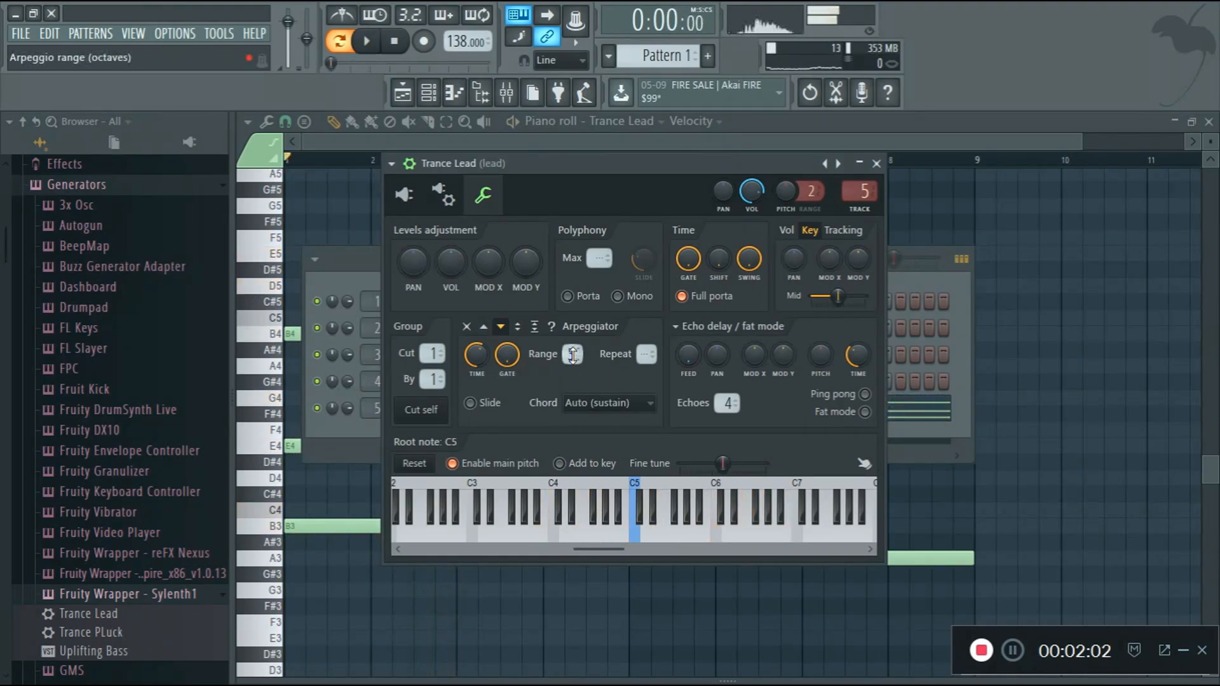
{"action": "key", "text": "space"}
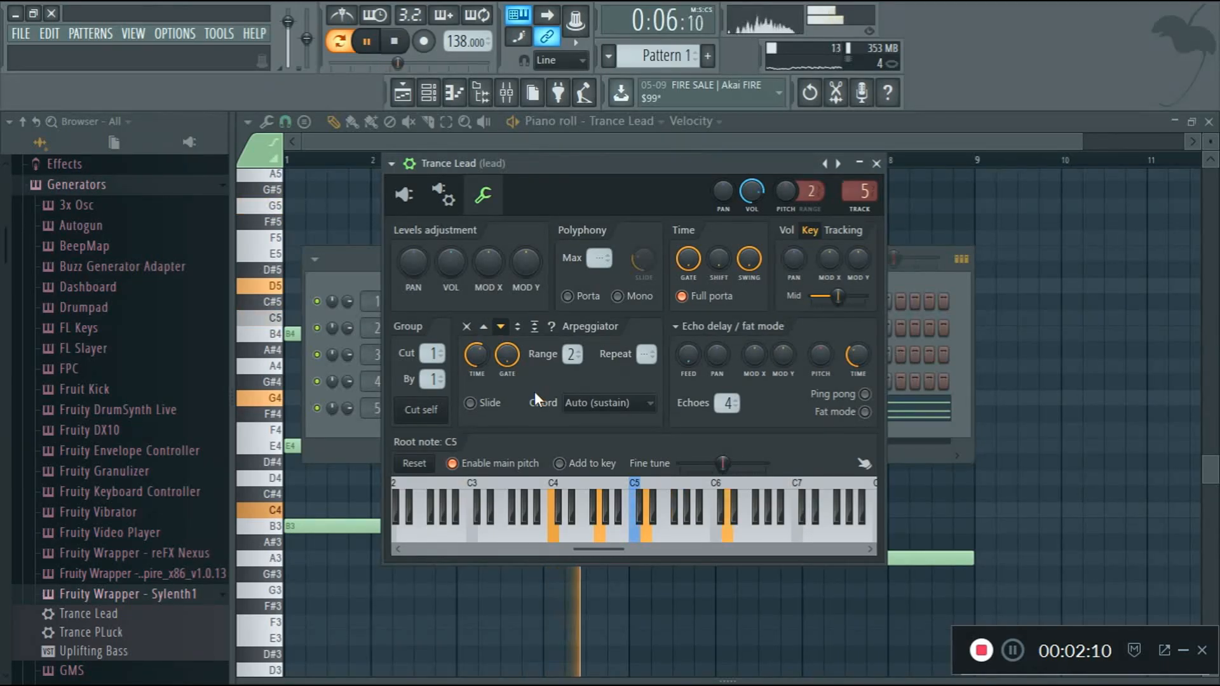
{"action": "key", "text": "space"}
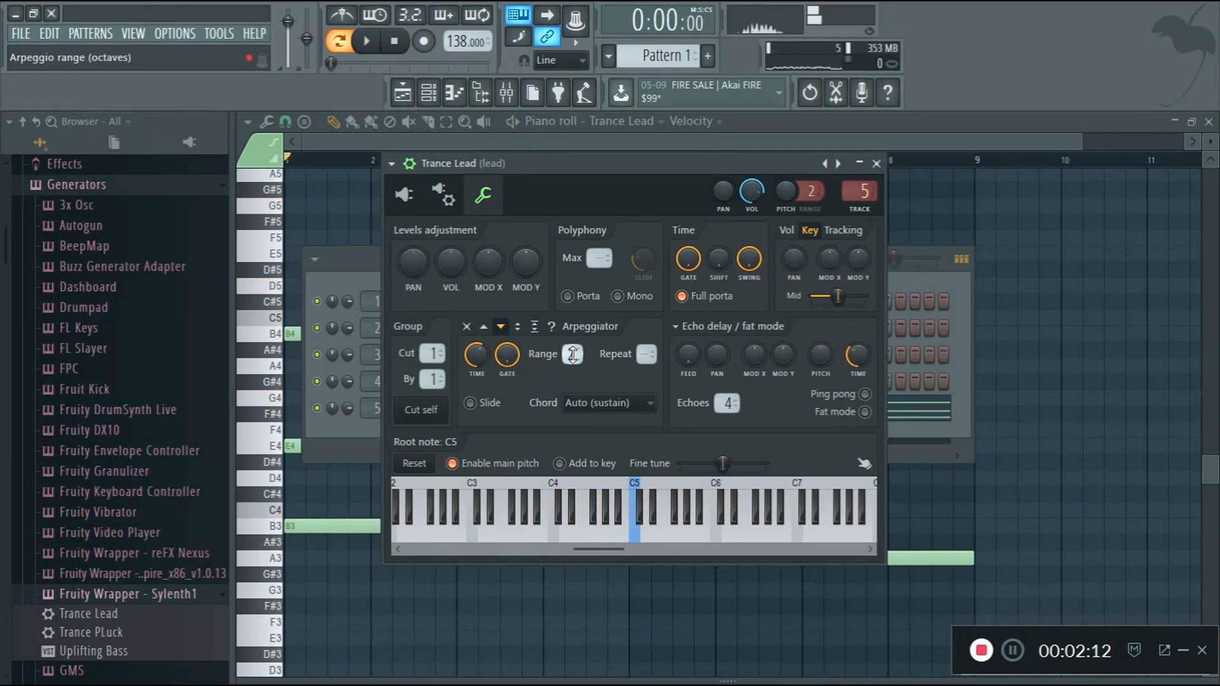
{"action": "key", "text": "space"}
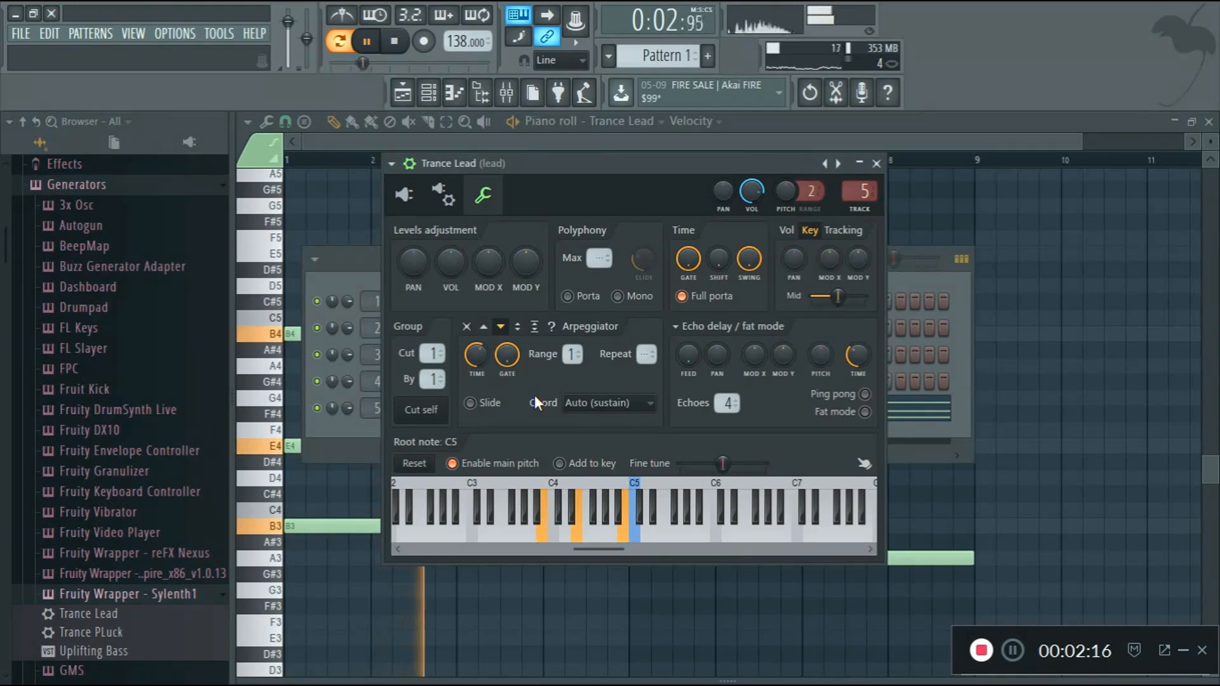
{"action": "key", "text": "space"}
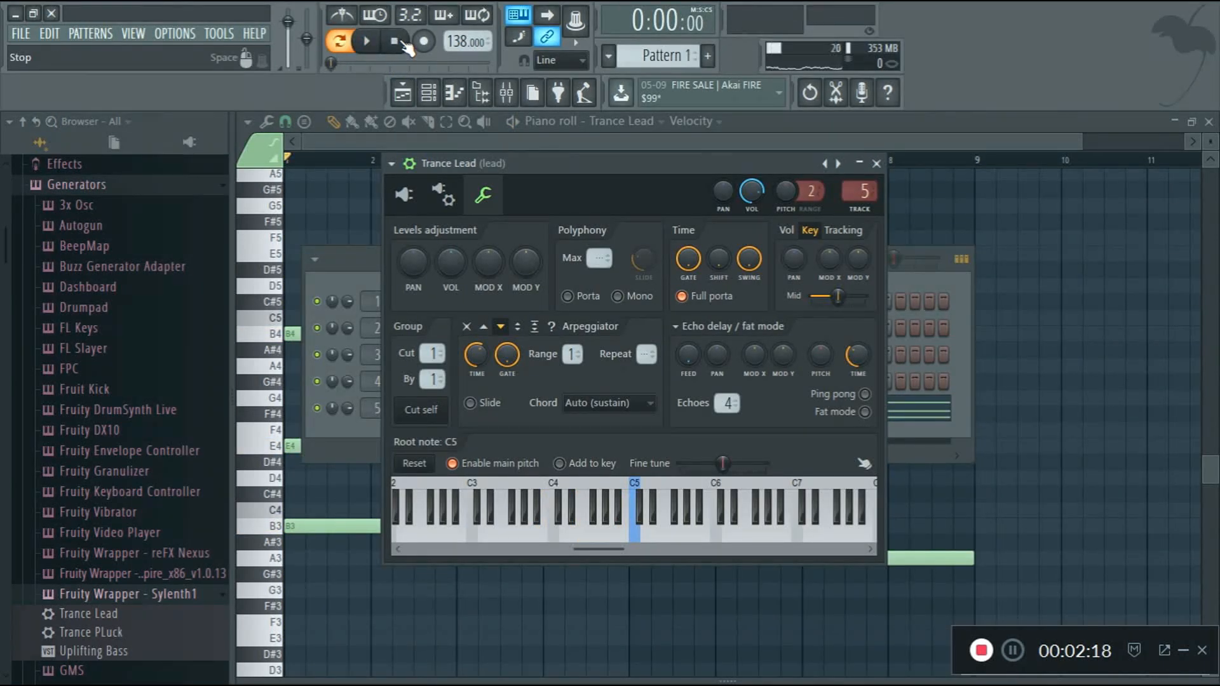
- Move the Trance Lead plugin window out of the way and view the channel's notes in the piano roll during playback
{"action": "left_click", "coordinate": [404, 193]}
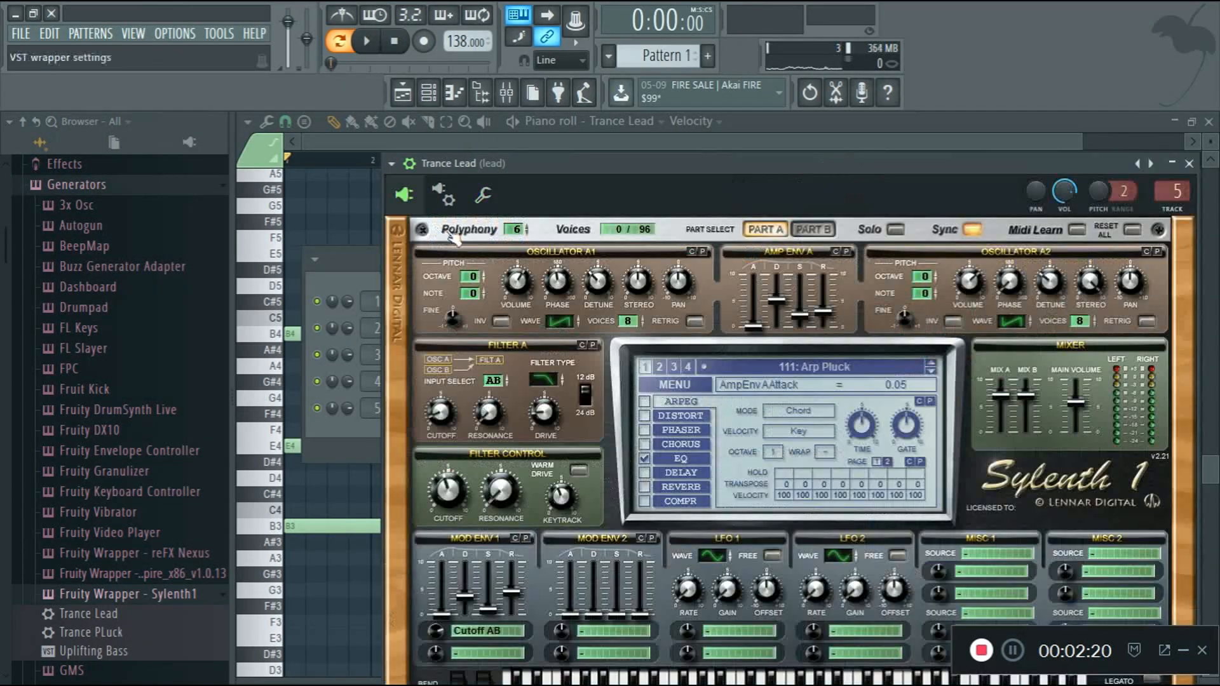
{"action": "left_click_drag", "start_coordinate": [544, 171], "coordinate": [704, 617]}
{"action": "key", "text": "F9"}
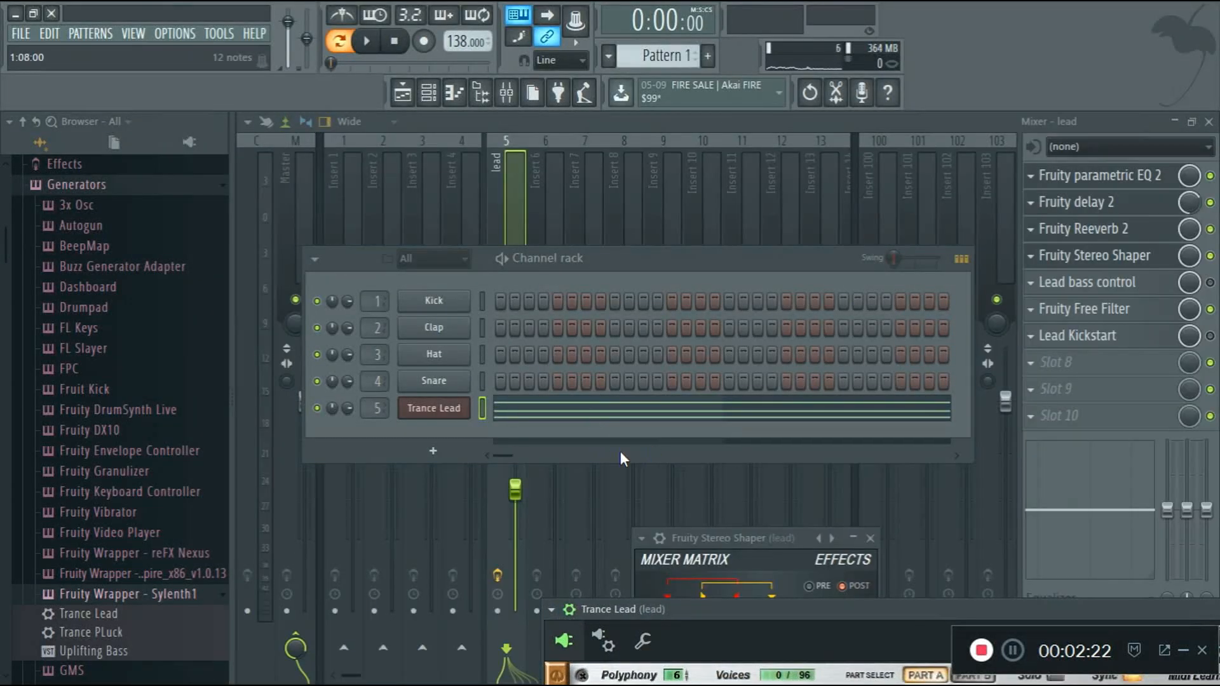
{"action": "left_click", "coordinate": [603, 408]}
{"action": "left_click_drag", "start_coordinate": [764, 139], "coordinate": [1122, 140]}
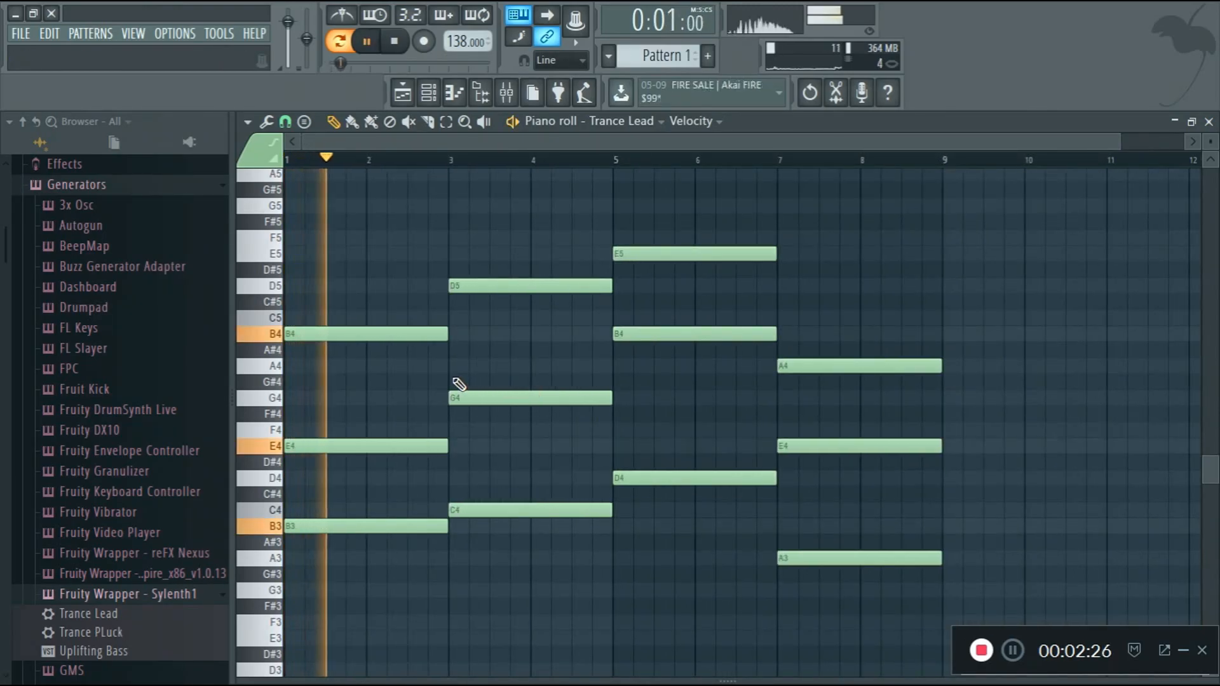
- Reopen the Trance Lead channel's arpeggiator settings, set the direction to up and adjust the octave range during playback
{"action": "left_click", "coordinate": [429, 93]}
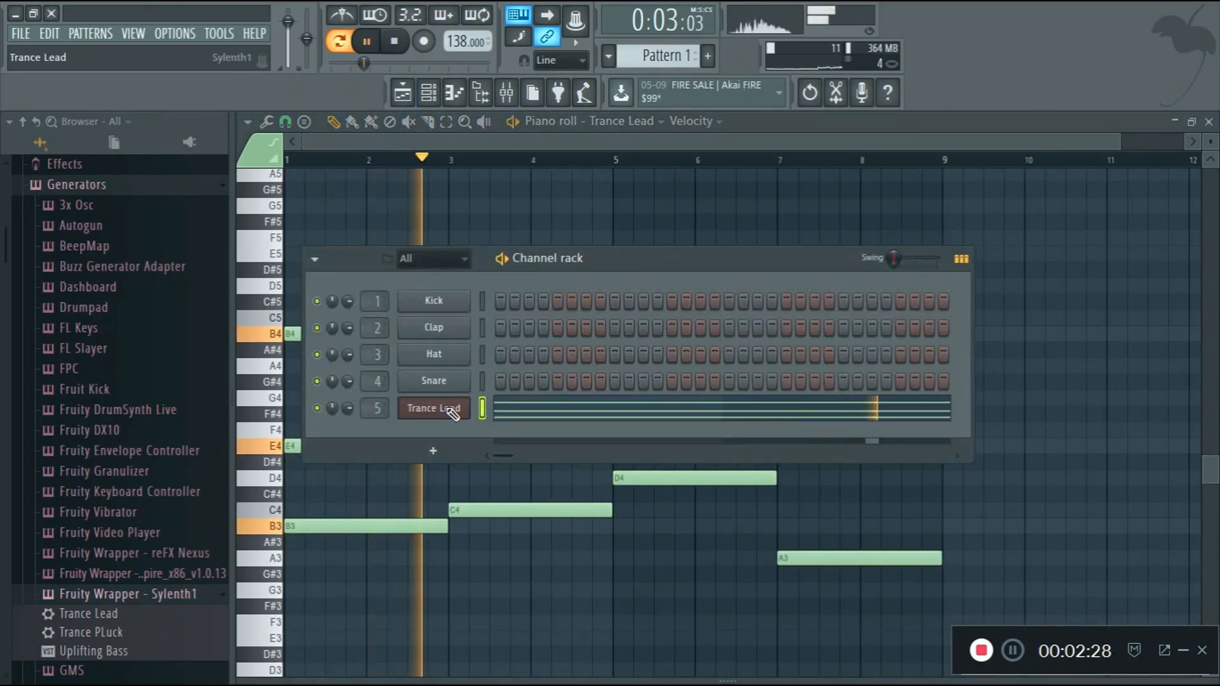
{"action": "left_click", "coordinate": [450, 411]}
{"action": "left_click_drag", "start_coordinate": [658, 609], "coordinate": [488, 239]}
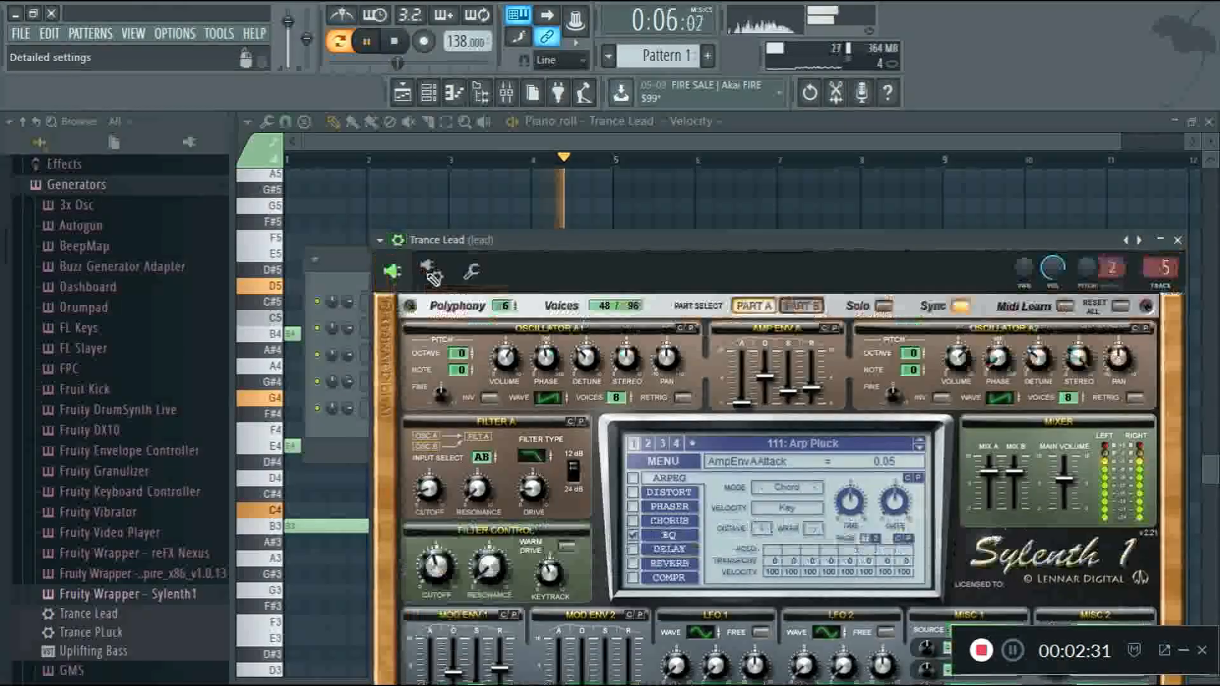
{"action": "left_click", "coordinate": [432, 272]}
{"action": "left_click", "coordinate": [470, 271]}
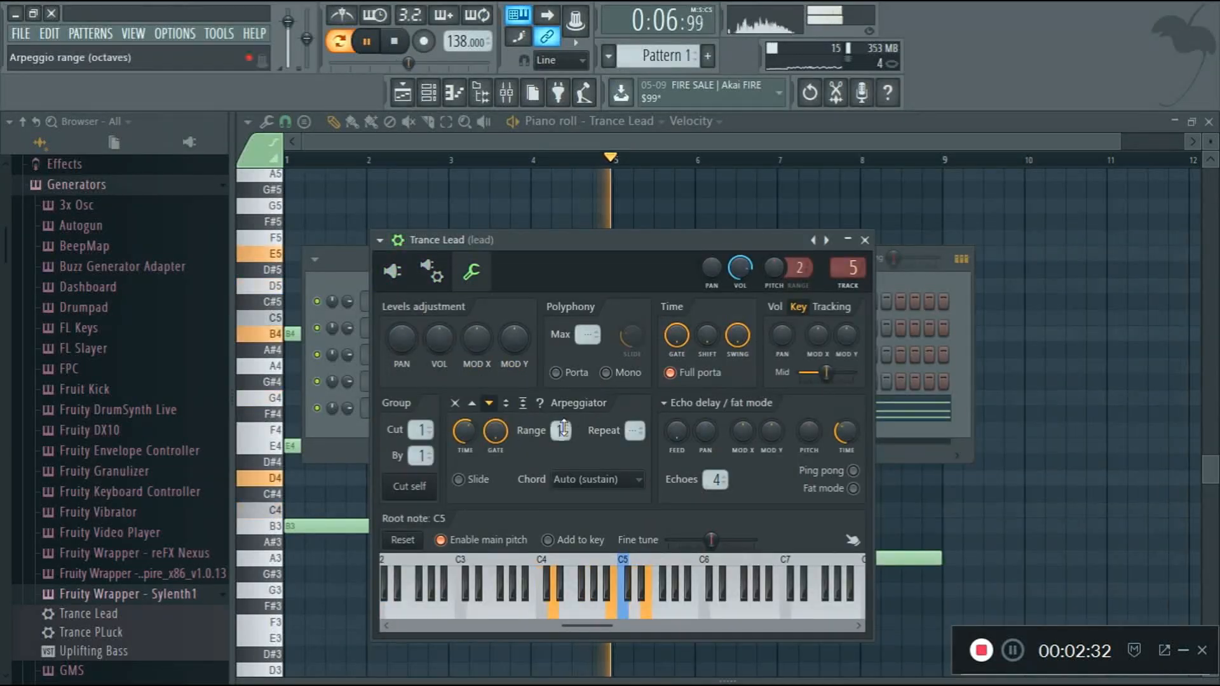
{"action": "left_click_drag", "start_coordinate": [555, 429], "coordinate": [555, 422]}
{"action": "left_click", "coordinate": [472, 403]}
{"action": "left_click_drag", "start_coordinate": [561, 430], "coordinate": [562, 436]}
- Bring the Trance Lead piano roll back into view and lower the system volume to 38
{"action": "left_click", "coordinate": [585, 141]}
{"action": "key", "text": "XF86AudioLowerVolume"}
{"action": "scroll", "coordinate": [509, 505], "scroll_direction": "down", "scroll_amount": 1}
{"action": "scroll", "coordinate": [509, 495], "scroll_direction": "up", "scroll_amount": 2}
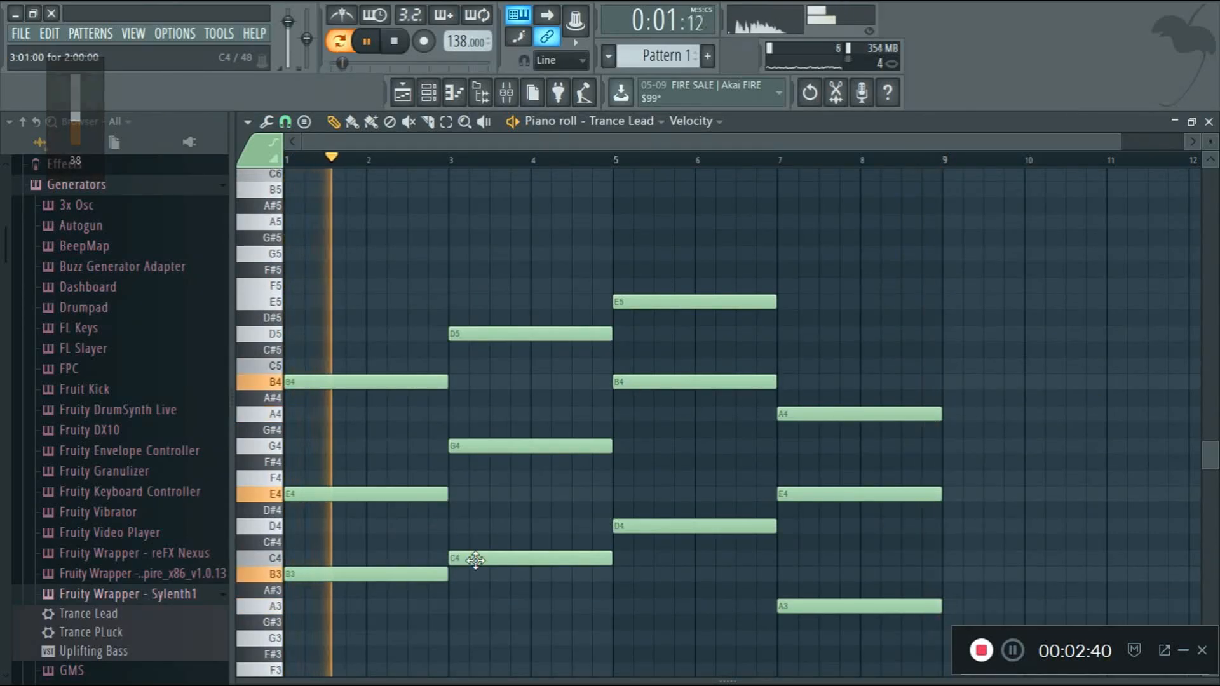
- Stop playback, shorten the B4 at bar 1 and D5 at bar 3 to one bar, and add one-bar E5 and C5 notes after them
{"action": "scroll", "coordinate": [490, 527], "scroll_direction": "down", "scroll_amount": 2}
{"action": "key", "text": "space"}
{"action": "scroll", "coordinate": [477, 463], "scroll_direction": "up", "scroll_amount": 2}
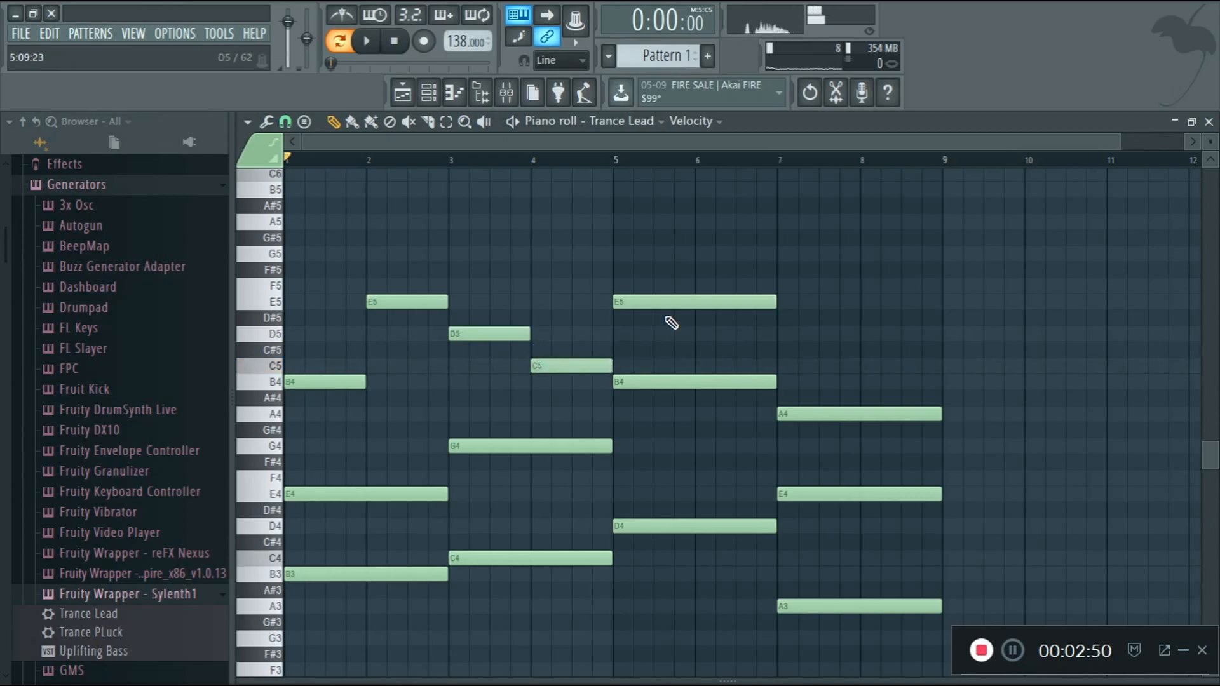
- Add a two-bar F4 note to the chord at bar 5, delete its E5 note and play the pattern
{"action": "left_click_drag", "start_coordinate": [662, 382], "coordinate": [657, 472]}
{"action": "left_click", "coordinate": [624, 386]}
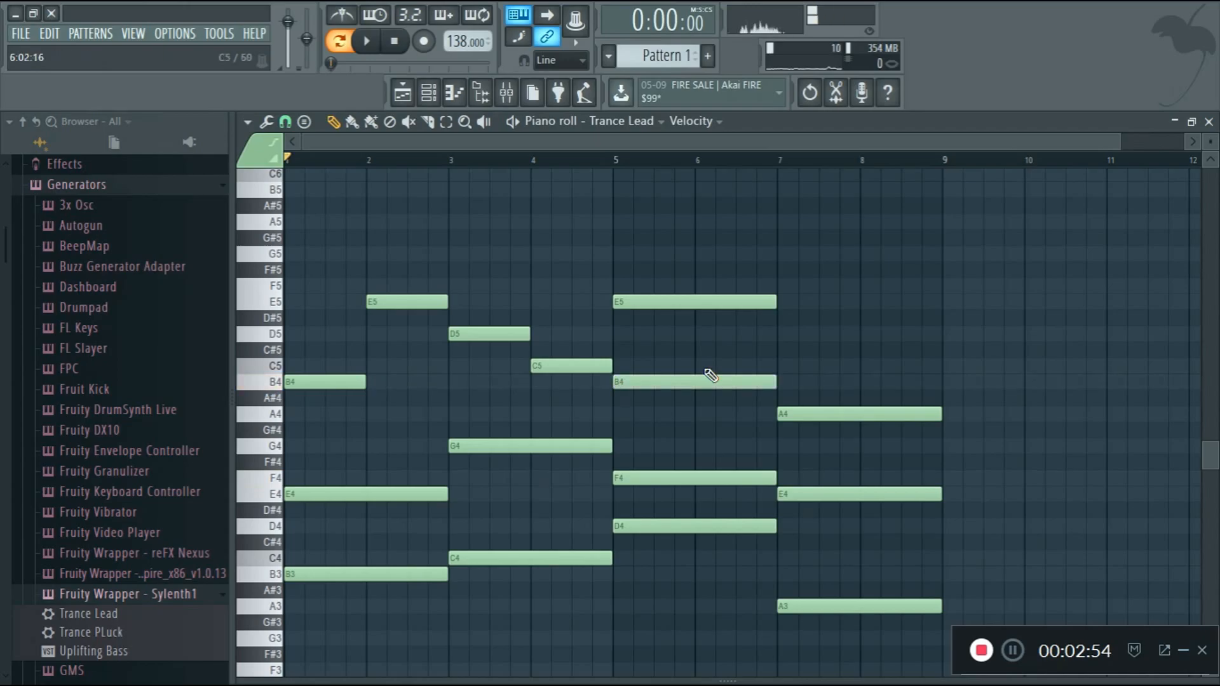
{"action": "right_click", "coordinate": [770, 301]}
{"action": "key", "text": "space"}
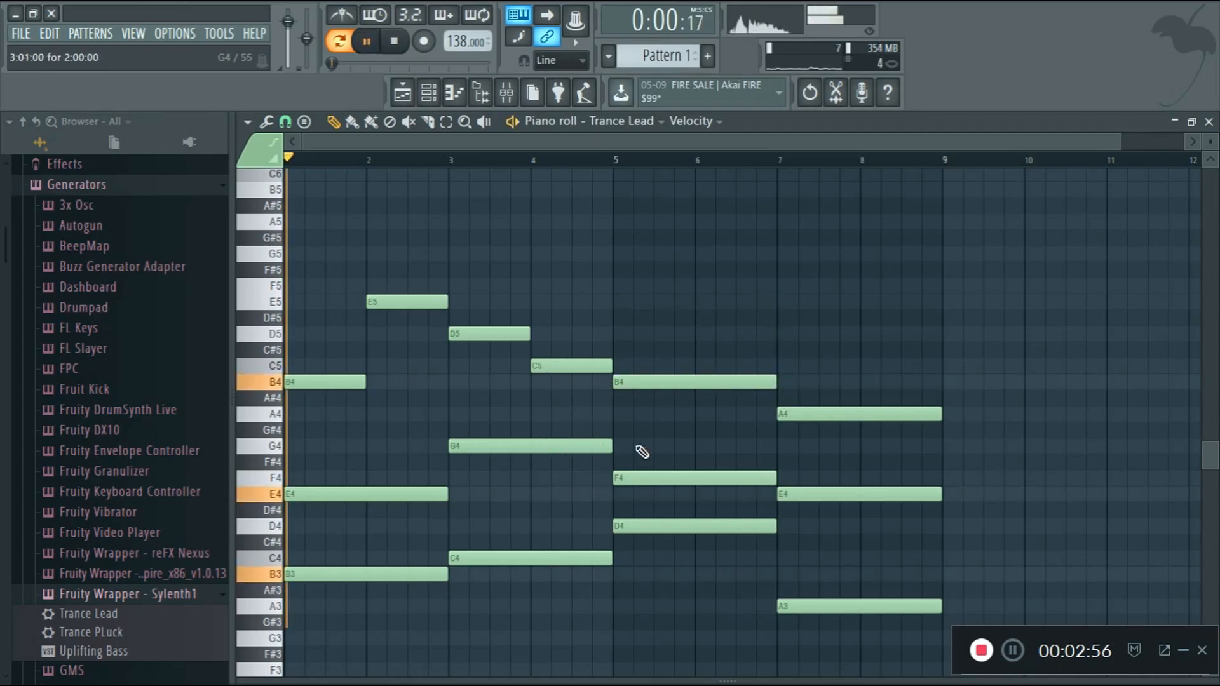
- Raise the system volume while the pattern plays
{"action": "key", "text": "XF86AudioRaiseVolume"}
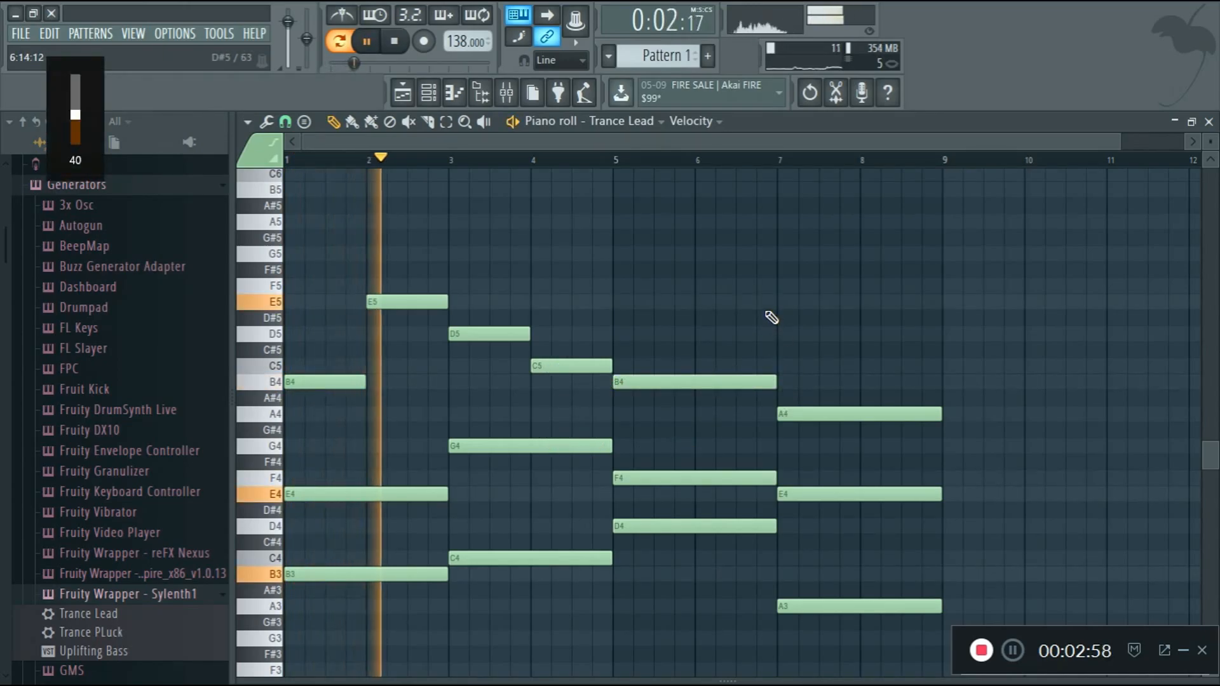
{"action": "key", "text": "XF86AudioRaiseVolume"}
{"action": "key", "text": "XF86AudioRaiseVolume"}
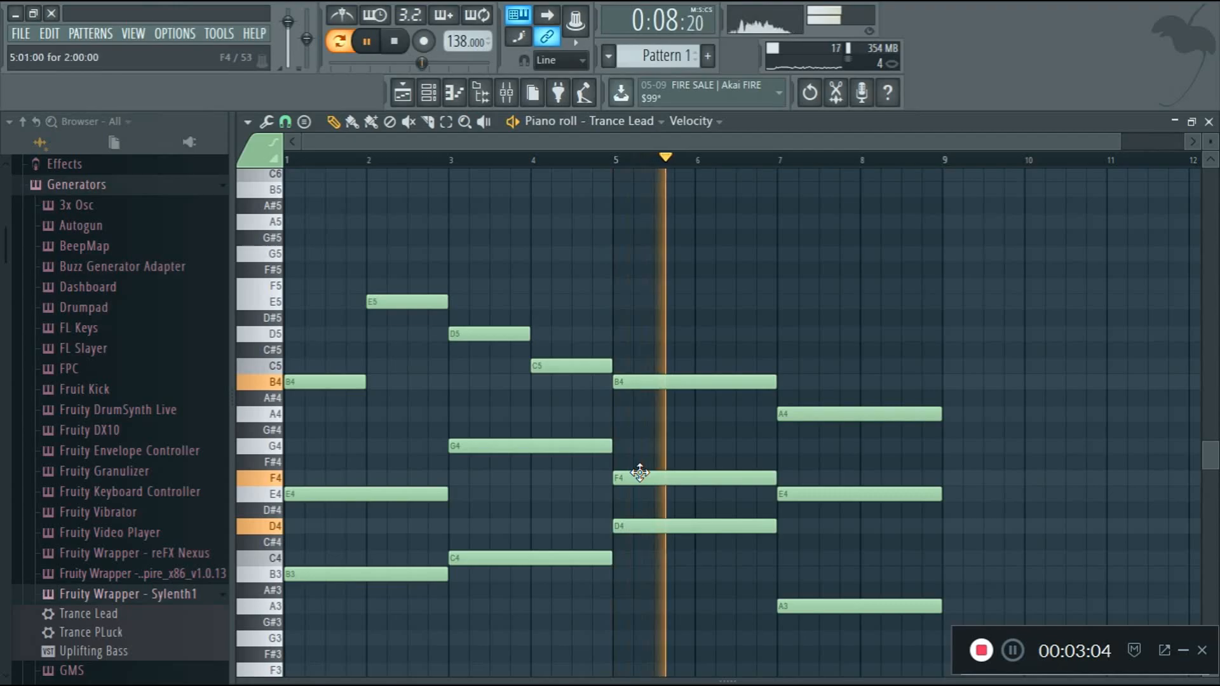
- Raise the F4 note at bar 5 to G4, and replace the last quarter of bar 4's C5 with a short E5
{"action": "key", "text": "space"}
{"action": "left_click_drag", "start_coordinate": [635, 478], "coordinate": [634, 445]}
{"action": "key", "text": "space"}
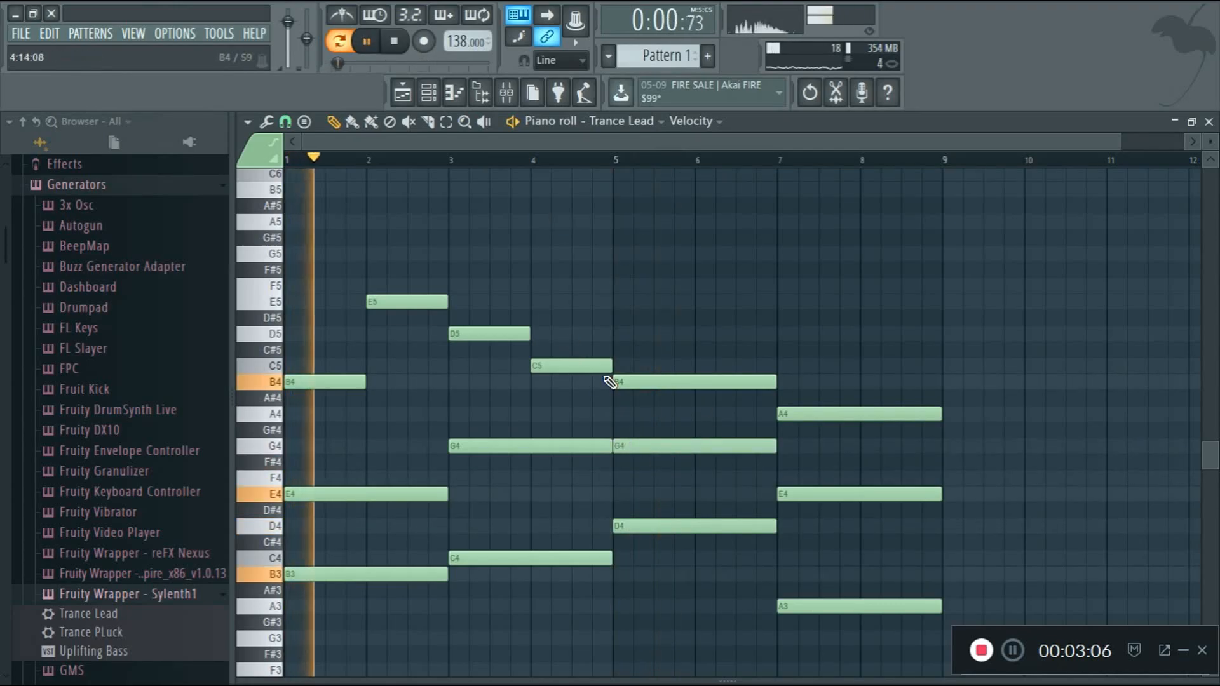
{"action": "mouse_move", "coordinate": [610, 366]}
{"action": "left_mouse_down"}
{"action": "mouse_move", "coordinate": [592, 366]}
{"action": "mouse_move", "coordinate": [610, 304]}
{"action": "left_mouse_up"}
{"action": "scroll", "coordinate": [938, 309], "scroll_direction": "down", "scroll_amount": 3}
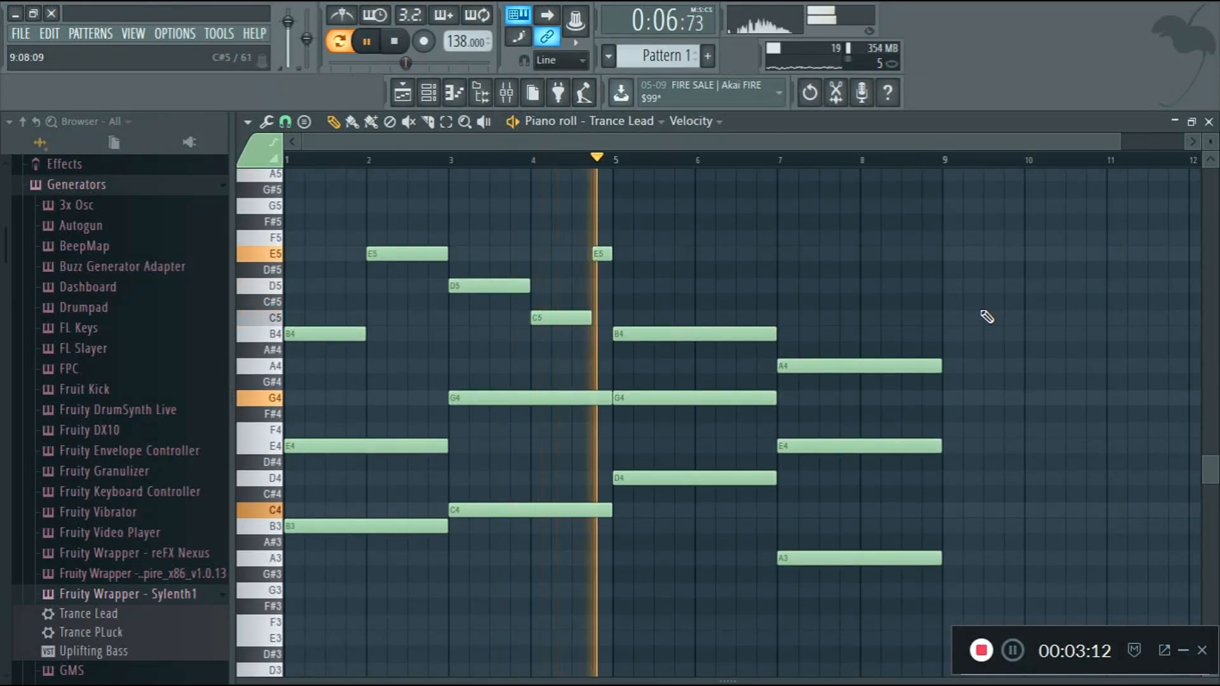
- Add one-bar melody notes F#5 at bar 5 and G5 at bar 6, and delete the B4 at bar 5
{"action": "key", "text": "space"}
{"action": "scroll", "coordinate": [620, 331], "scroll_direction": "up", "scroll_amount": 2}
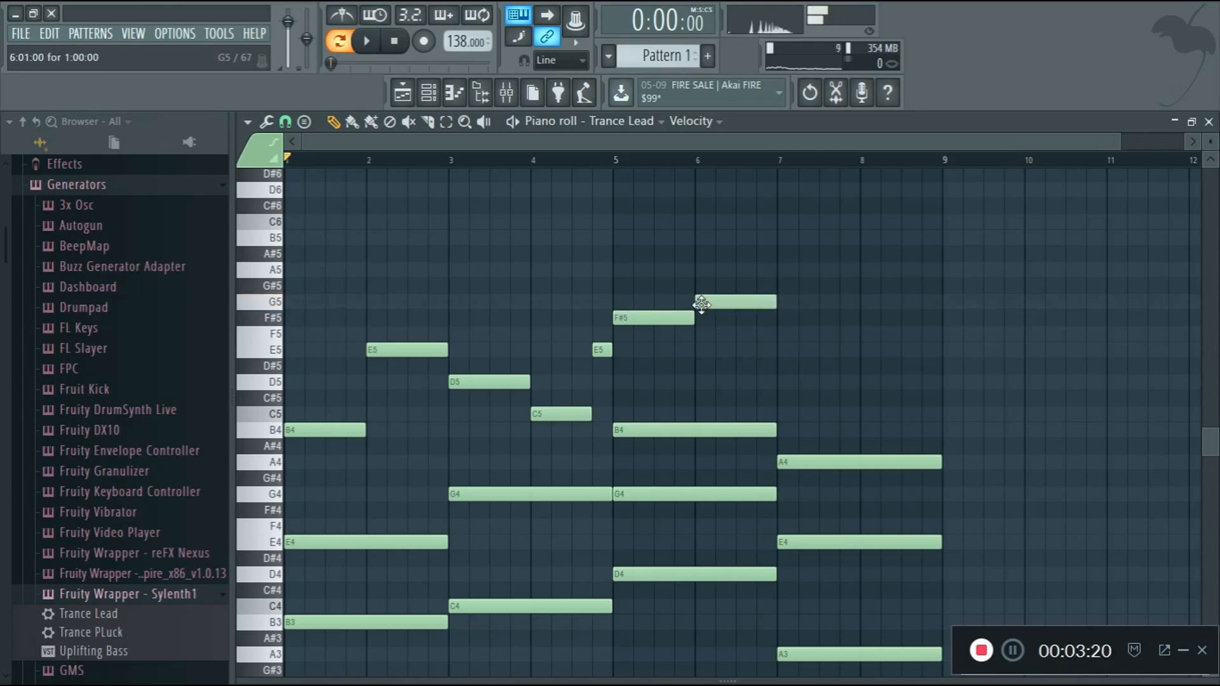
{"action": "key", "text": "space"}
{"action": "scroll", "coordinate": [794, 362], "scroll_direction": "down", "scroll_amount": 1}
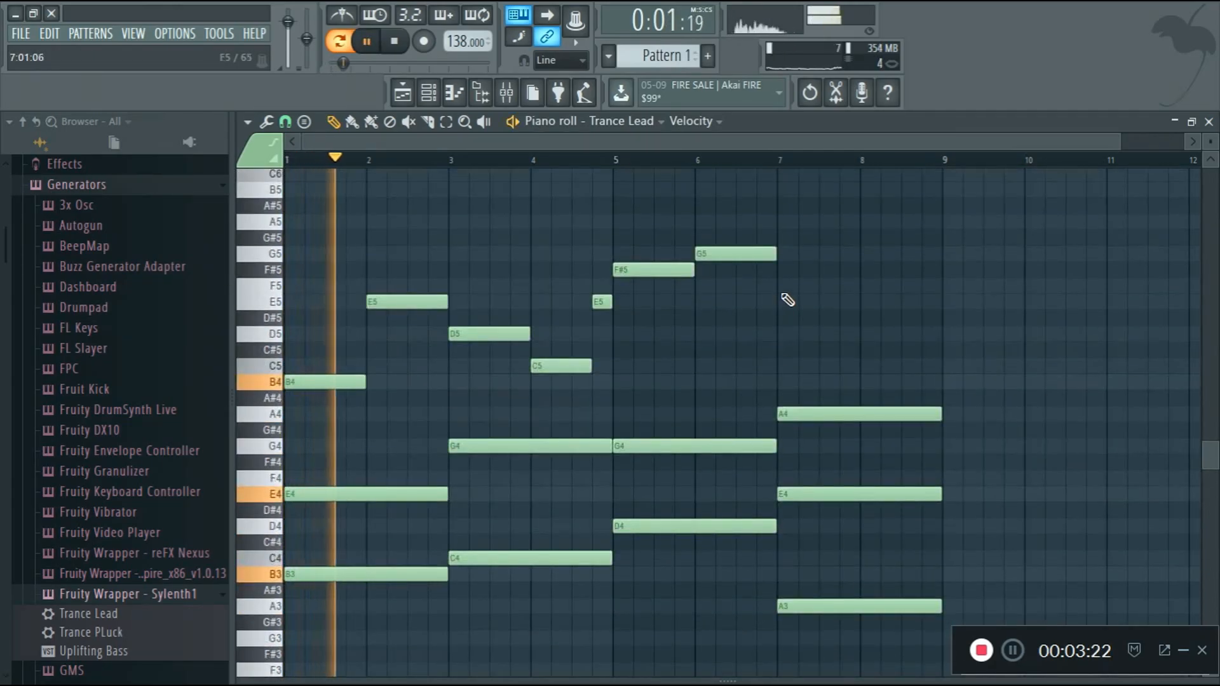
- Add a two-bar F5 note at bar 7 and delete the A4 note from that chord
{"action": "left_click", "coordinate": [785, 286]}
{"action": "left_click_drag", "start_coordinate": [861, 286], "coordinate": [941, 286]}
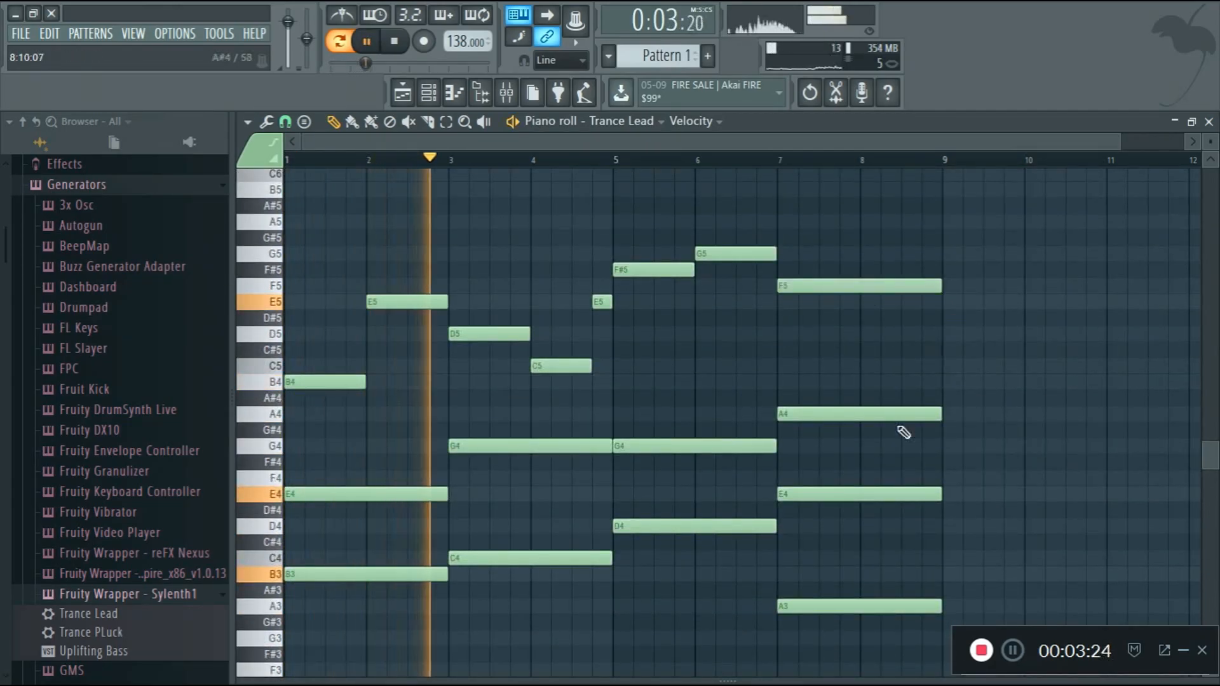
{"action": "right_click", "coordinate": [913, 415]}
- Lower the system volume to 46 during playback
{"action": "scroll", "coordinate": [1018, 373], "scroll_direction": "down", "scroll_amount": 1}
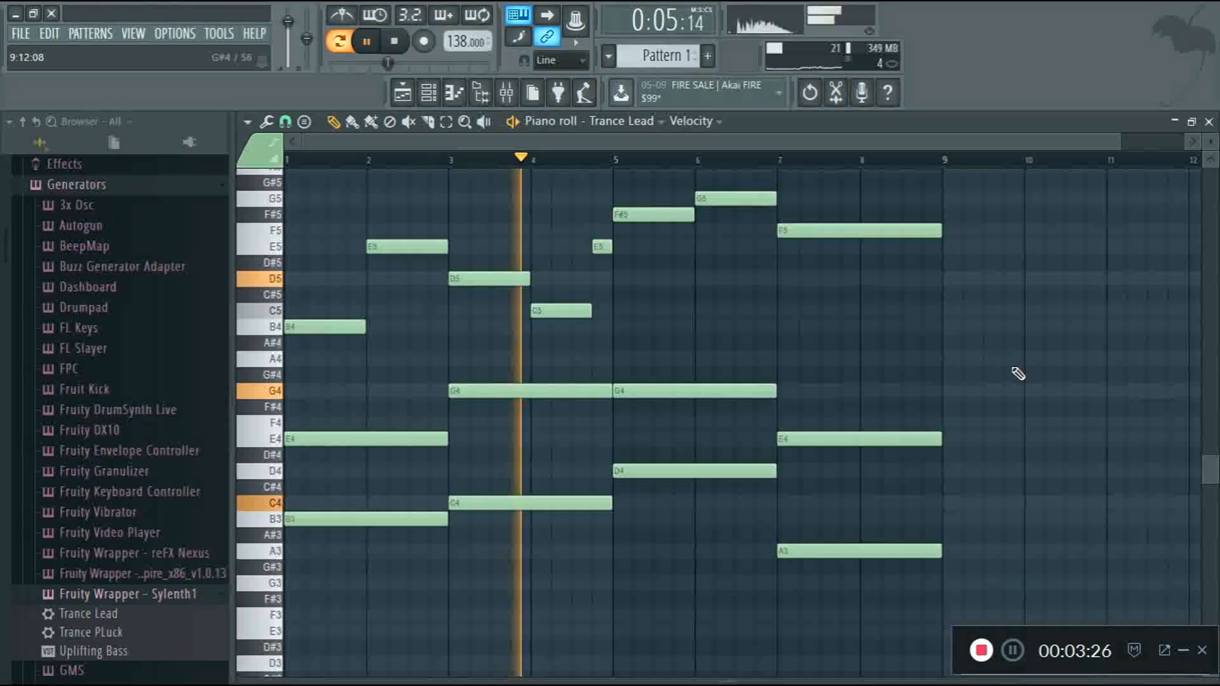
{"action": "key", "text": "XF86AudioLowerVolume"}
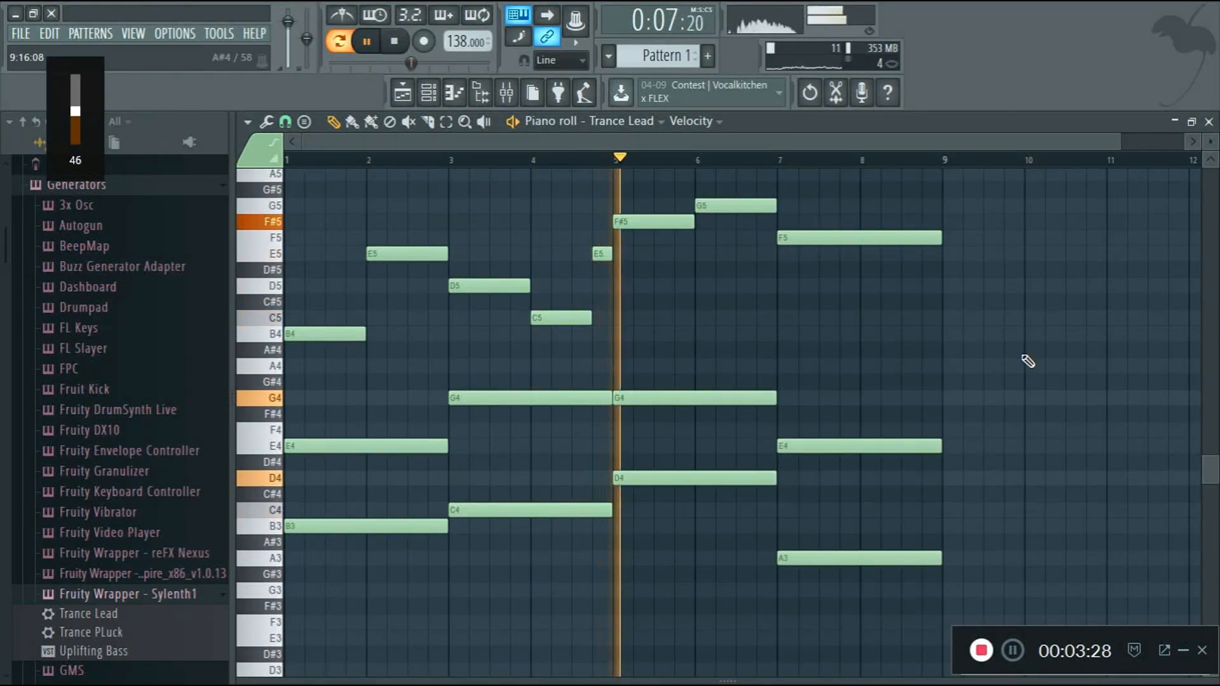
{"action": "scroll", "coordinate": [1028, 361], "scroll_direction": "up", "scroll_amount": 1}
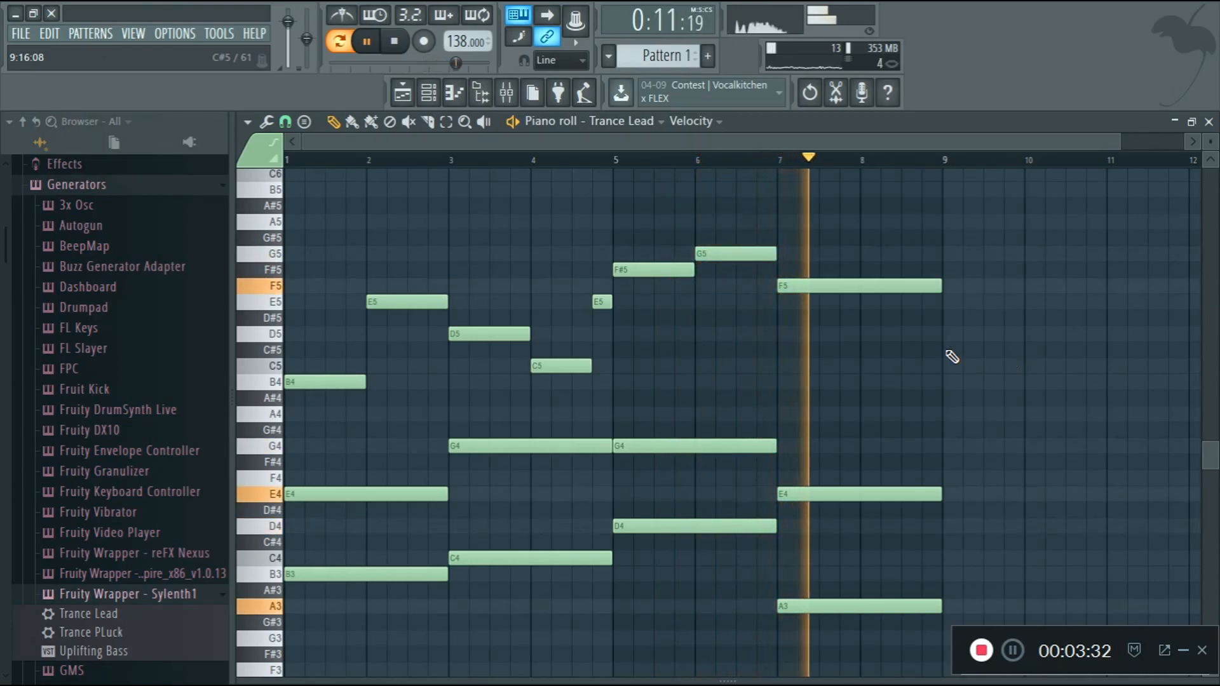
- Replace the F5 at bar 7 with a one-bar D5, followed in bar 8 by F#5 and a quarter-bar E5
{"action": "key", "text": "space"}
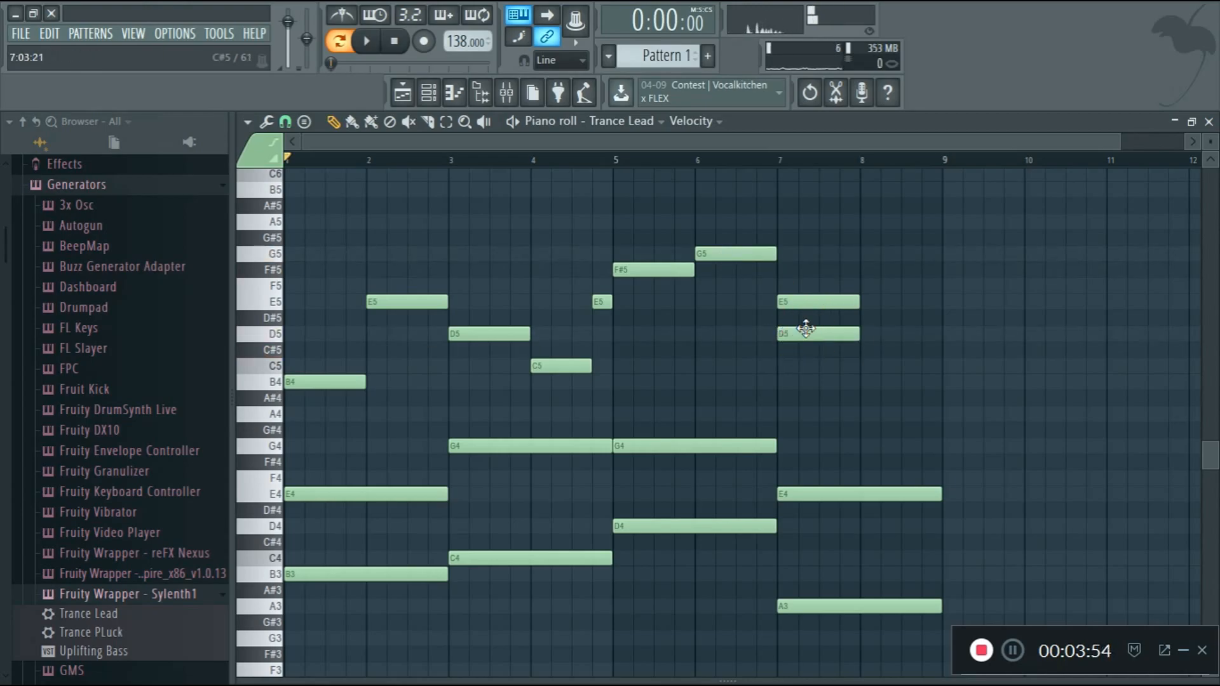
{"action": "left_click_drag", "start_coordinate": [902, 334], "coordinate": [943, 337]}
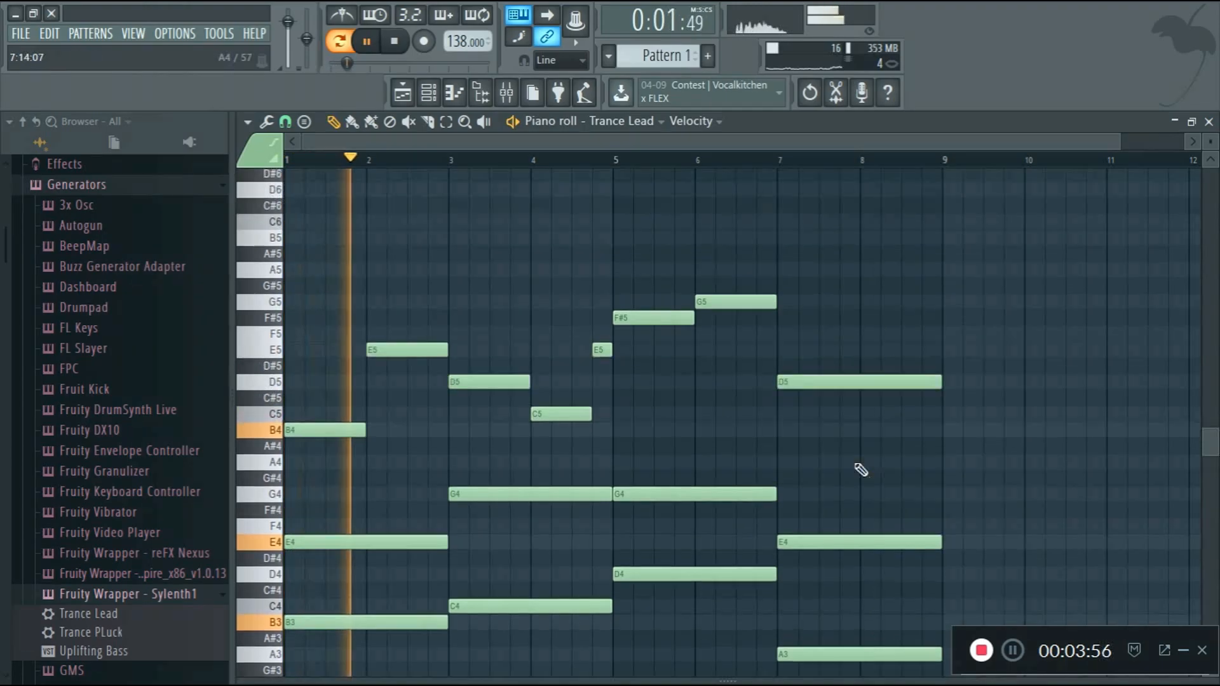
{"action": "scroll", "coordinate": [661, 420], "scroll_direction": "down", "scroll_amount": 3}
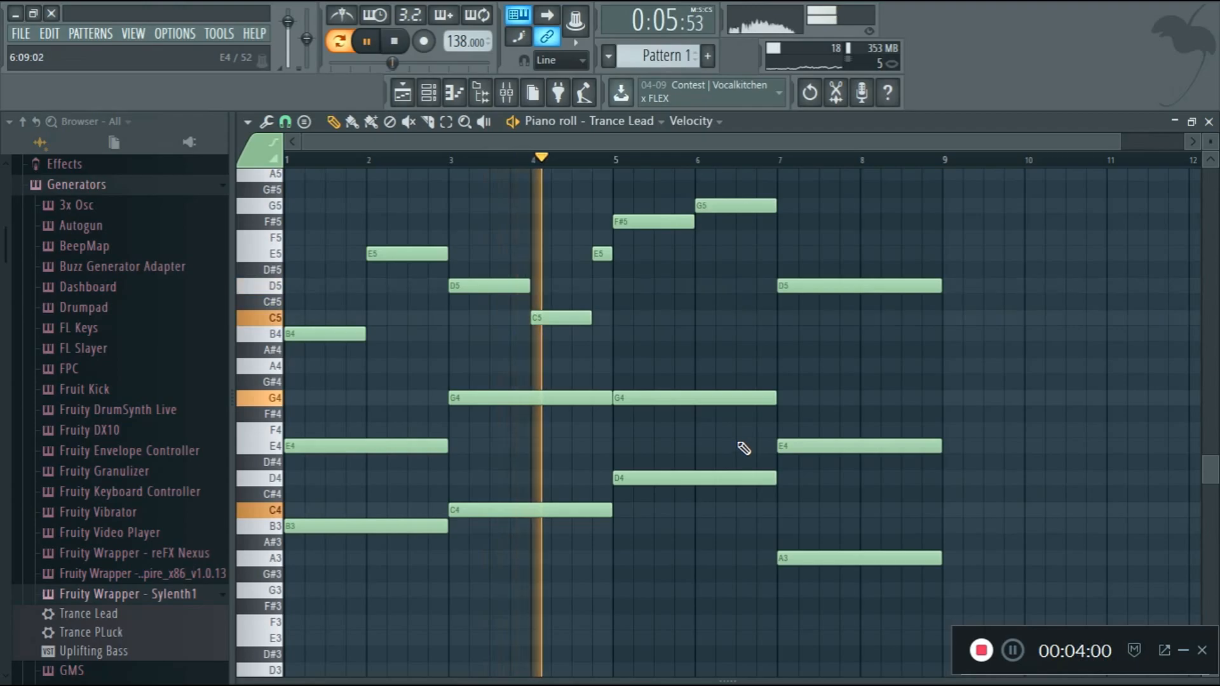
{"action": "scroll", "coordinate": [739, 445], "scroll_direction": "up", "scroll_amount": 3}
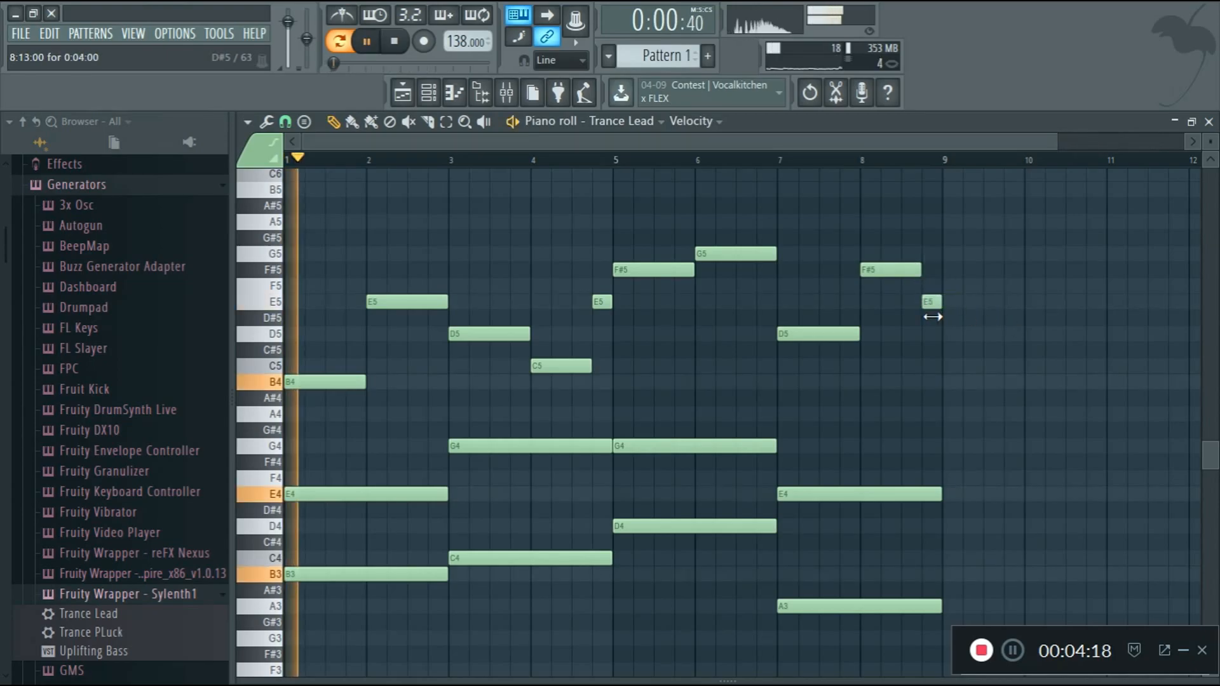
- Shorten the G5 in bar 6 by a quarter bar and add a short A5 in its place
{"action": "left_click_drag", "start_coordinate": [776, 253], "coordinate": [758, 252]}
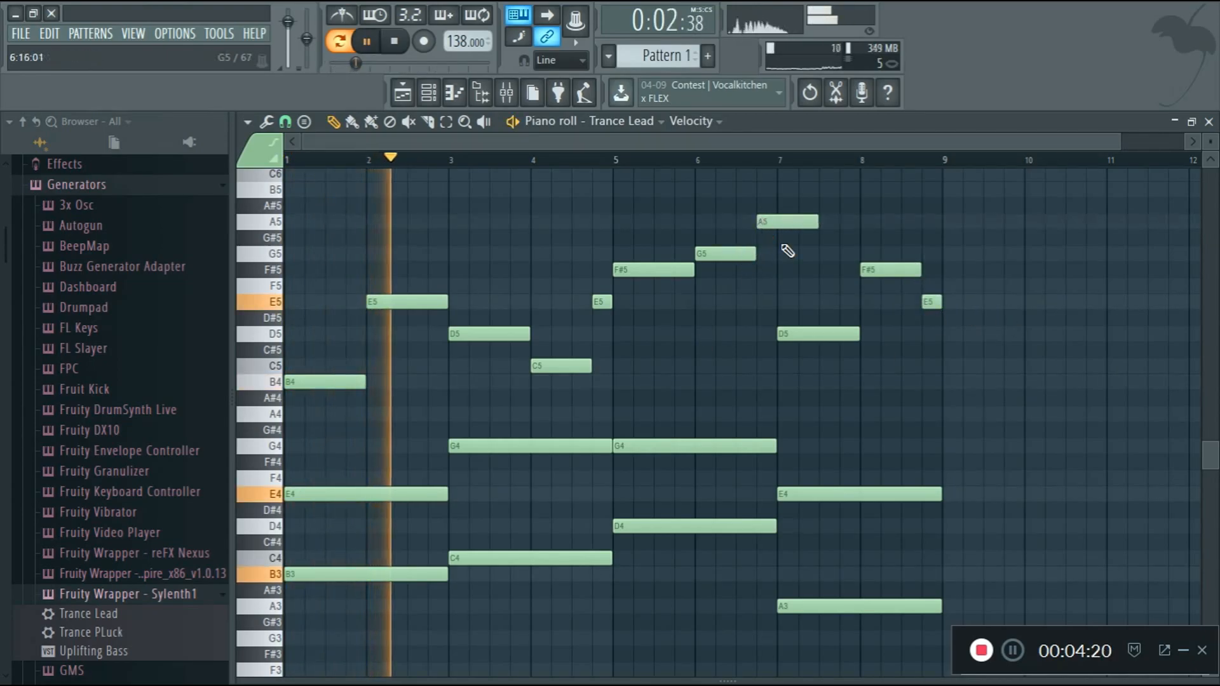
{"action": "key", "text": "space"}
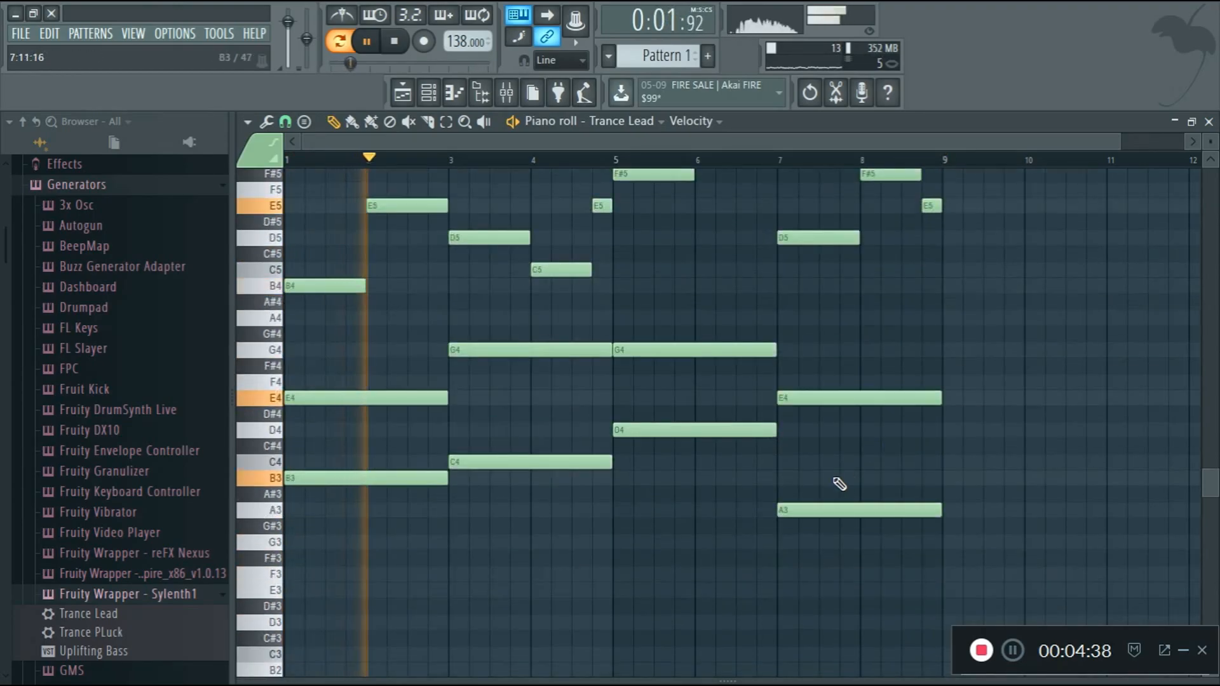
- Raise the G4 chord note at bar 5 to A4 and the E4 chord note at bar 7 to G4
{"action": "scroll", "coordinate": [604, 438], "scroll_direction": "down", "scroll_amount": 3}
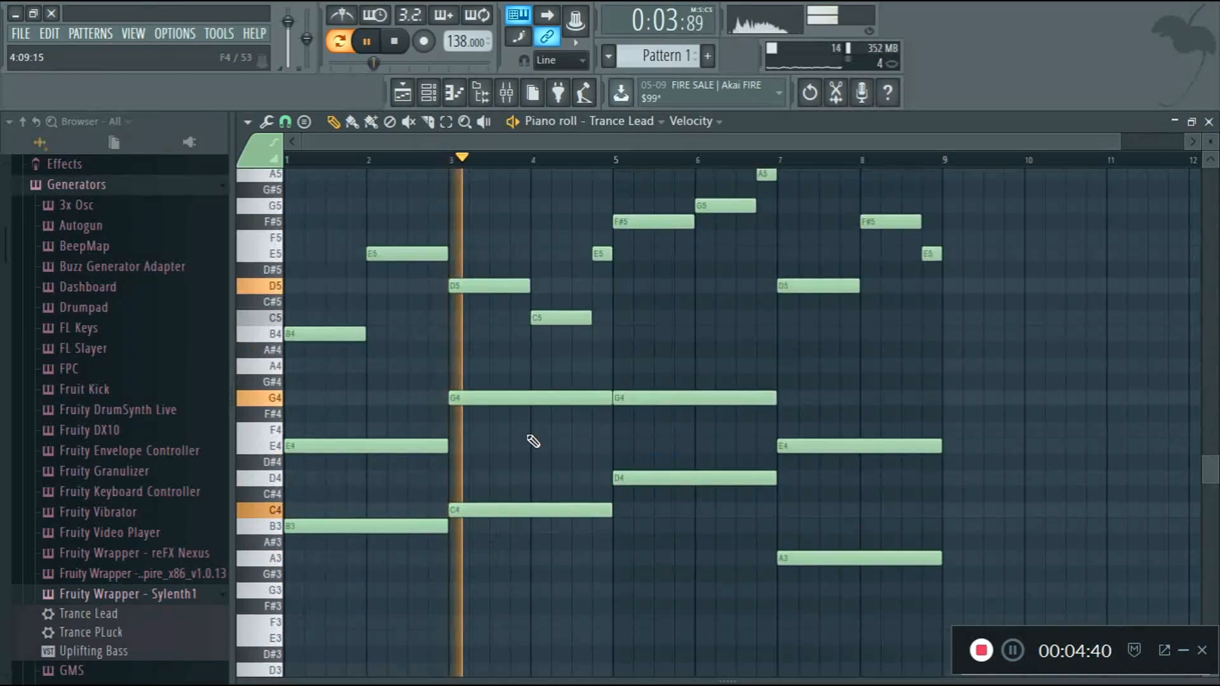
{"action": "left_click_drag", "start_coordinate": [701, 399], "coordinate": [703, 372]}
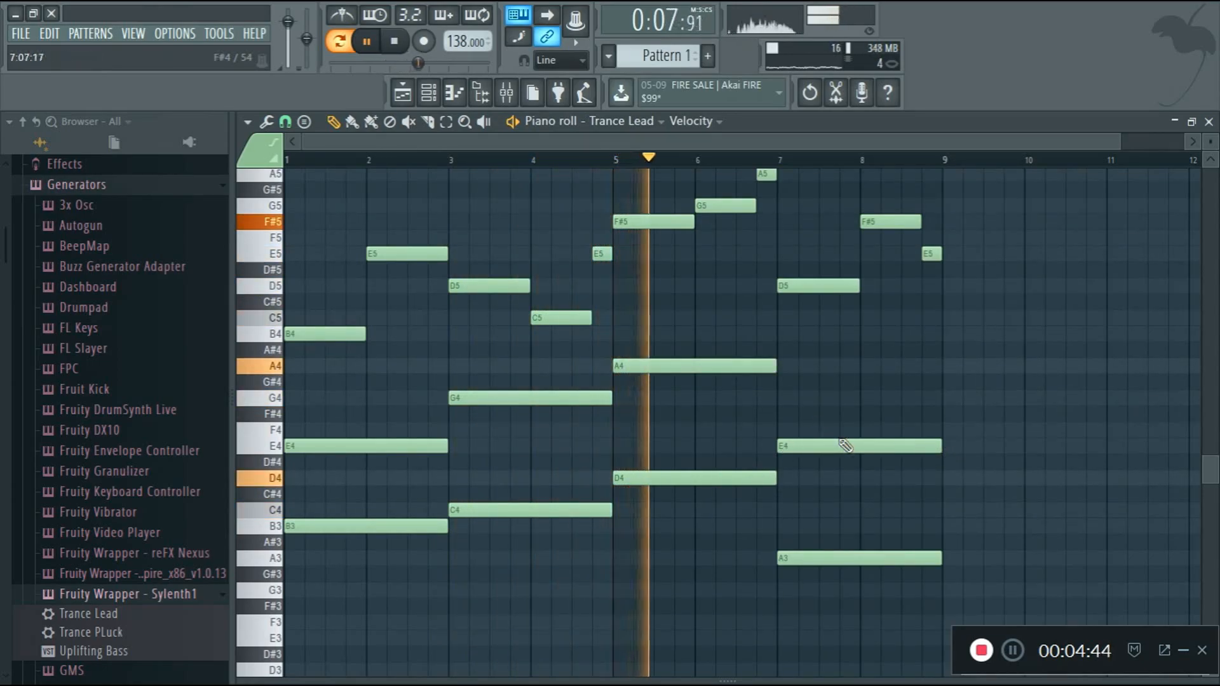
{"action": "scroll", "coordinate": [923, 472], "scroll_direction": "up", "scroll_amount": 1}
{"action": "left_click_drag", "start_coordinate": [813, 602], "coordinate": [811, 438]}
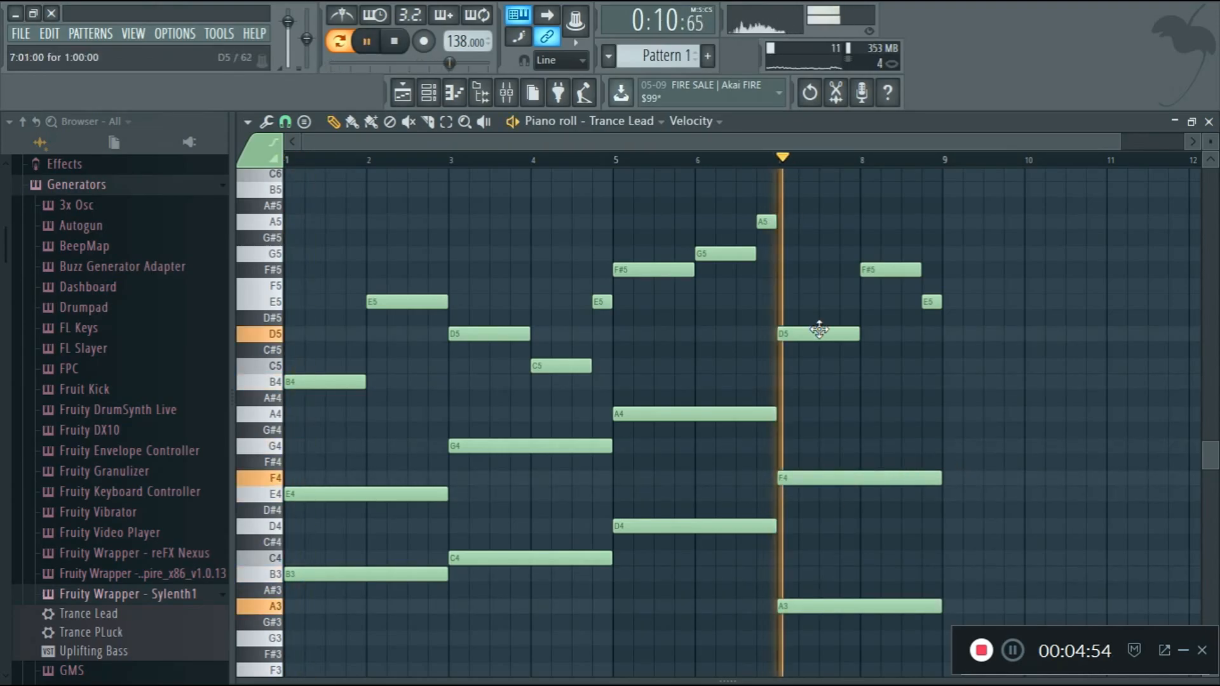
{"action": "key", "text": "space"}
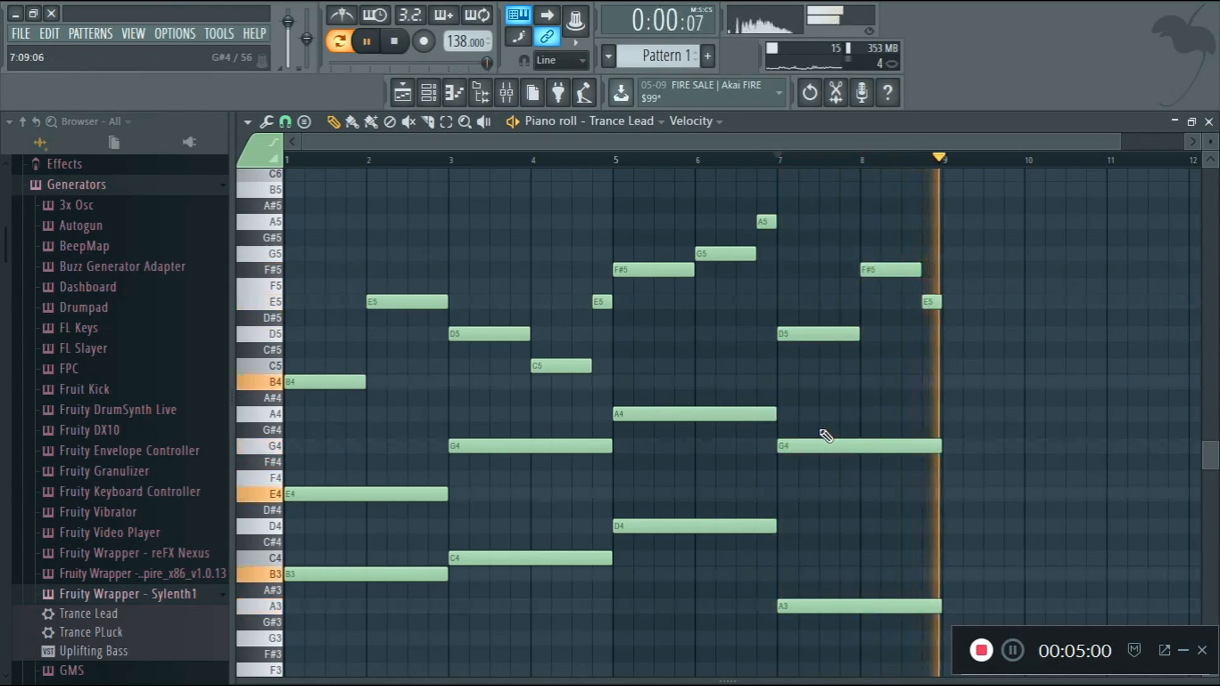
- Delete the G4 note at bar 7, try extending the bar 5 A4 through bar 8, and trim it back to two bars
{"action": "right_click", "coordinate": [802, 445]}
{"action": "left_click_drag", "start_coordinate": [775, 416], "coordinate": [934, 428]}
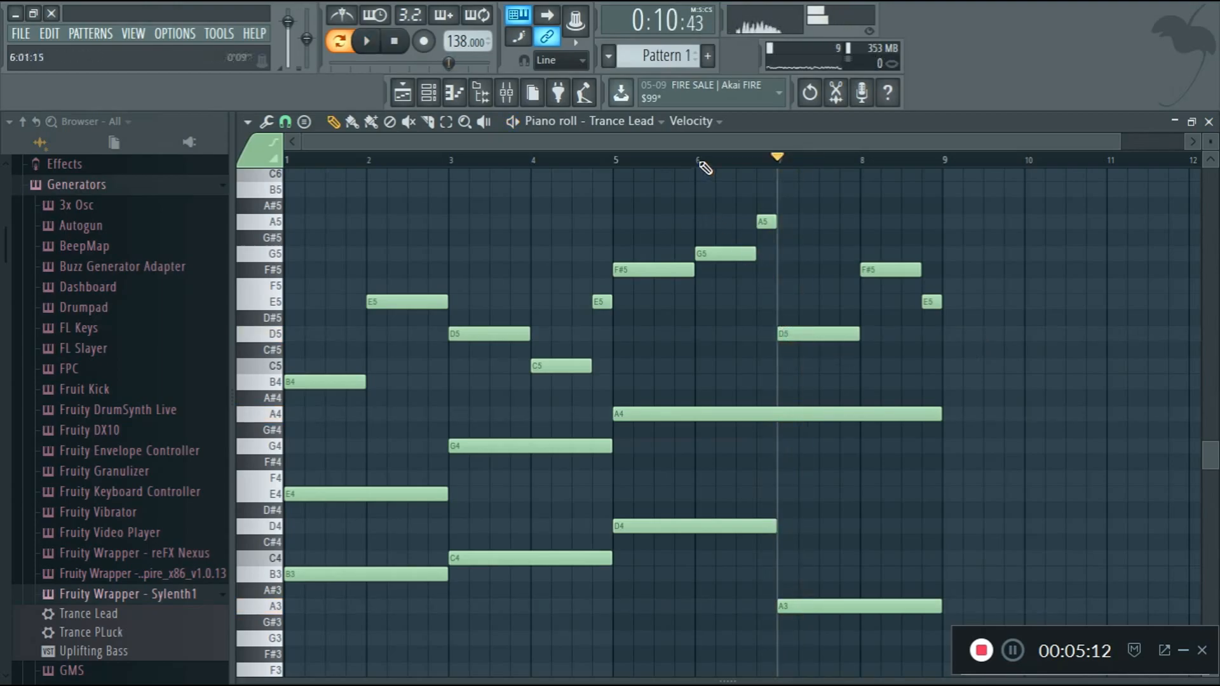
{"action": "left_click_drag", "start_coordinate": [930, 415], "coordinate": [778, 414]}
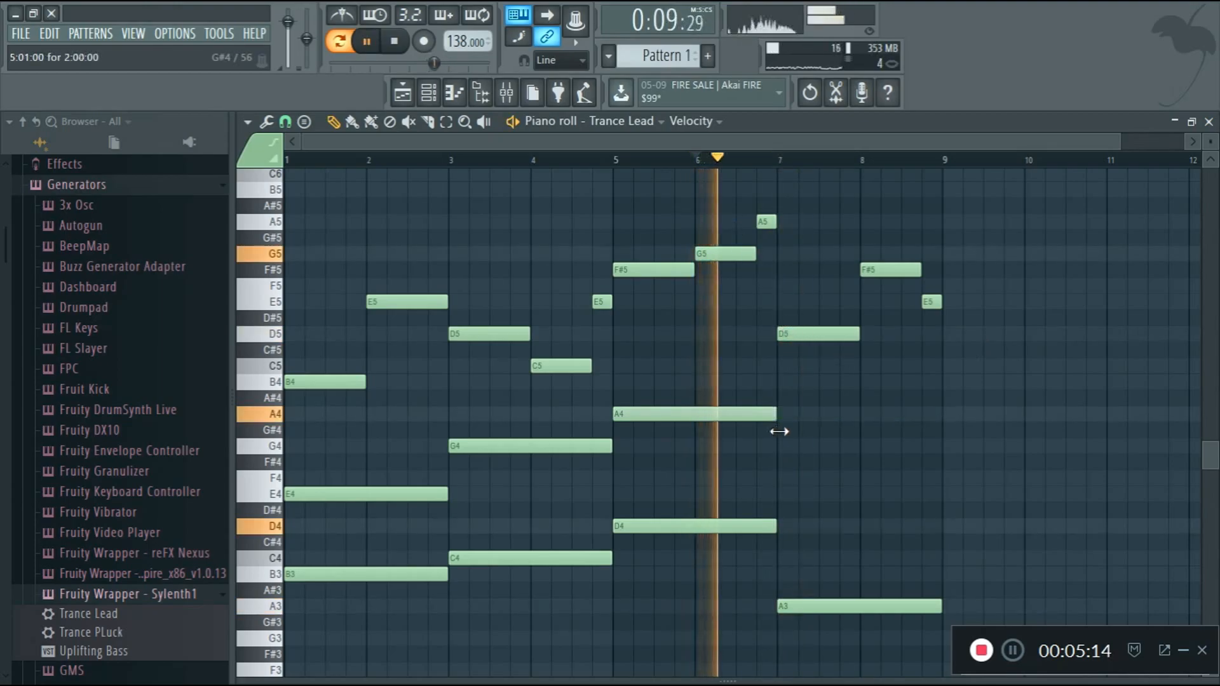
- Add a two-bar chord note at bar 7, place it on G4, and raise the D5 above it to E5
{"action": "left_click", "coordinate": [784, 382]}
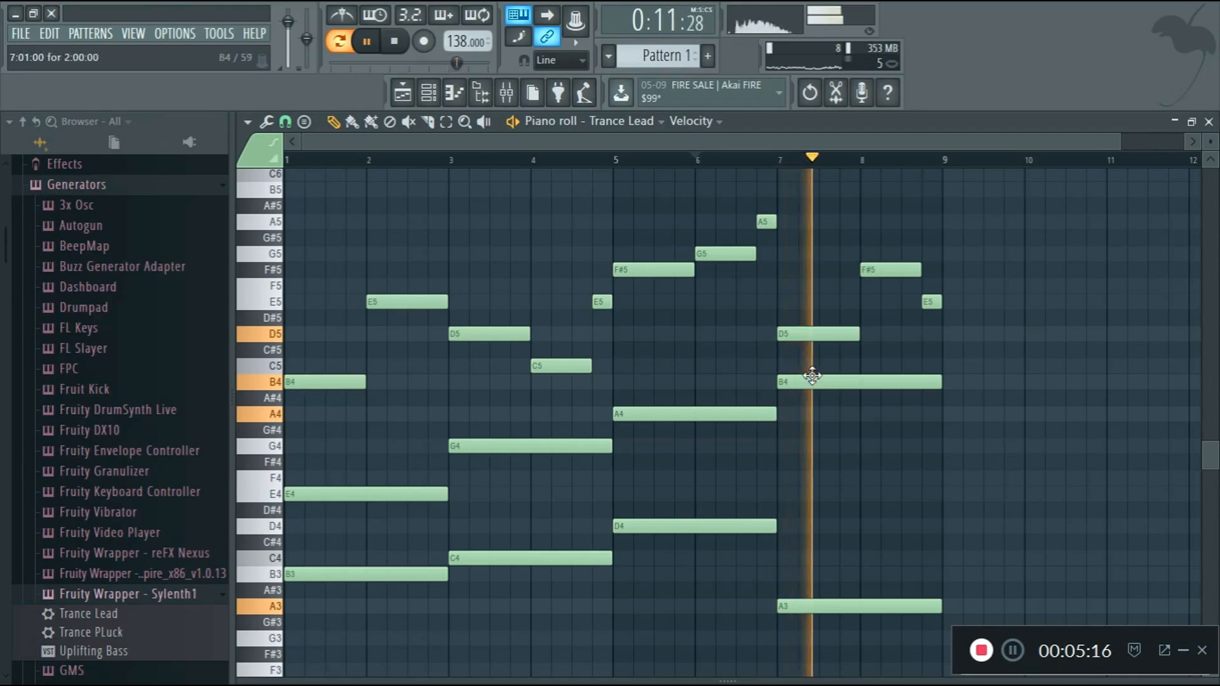
{"action": "left_click_drag", "start_coordinate": [812, 382], "coordinate": [811, 447]}
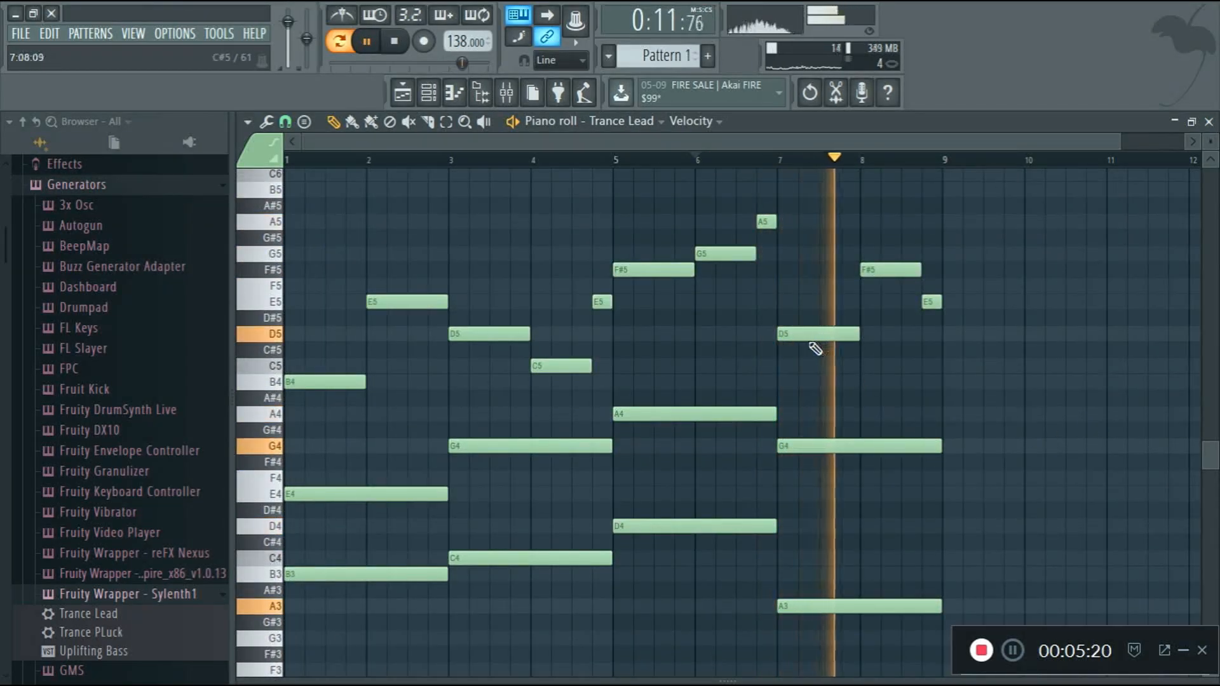
{"action": "left_click_drag", "start_coordinate": [806, 299], "coordinate": [806, 294]}
{"action": "scroll", "coordinate": [1123, 363], "scroll_direction": "down", "scroll_amount": 3}
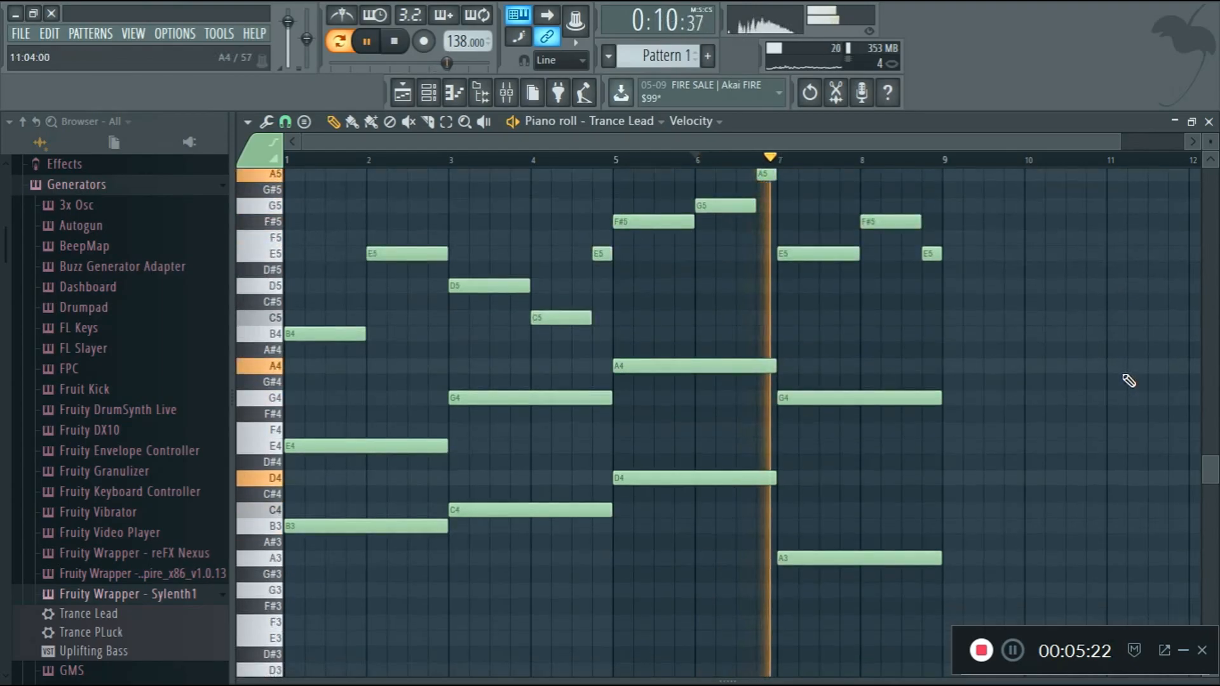
- Raise the E5 melody note at bar 7 to G5 during playback
{"action": "scroll", "coordinate": [1099, 401], "scroll_direction": "up", "scroll_amount": 3}
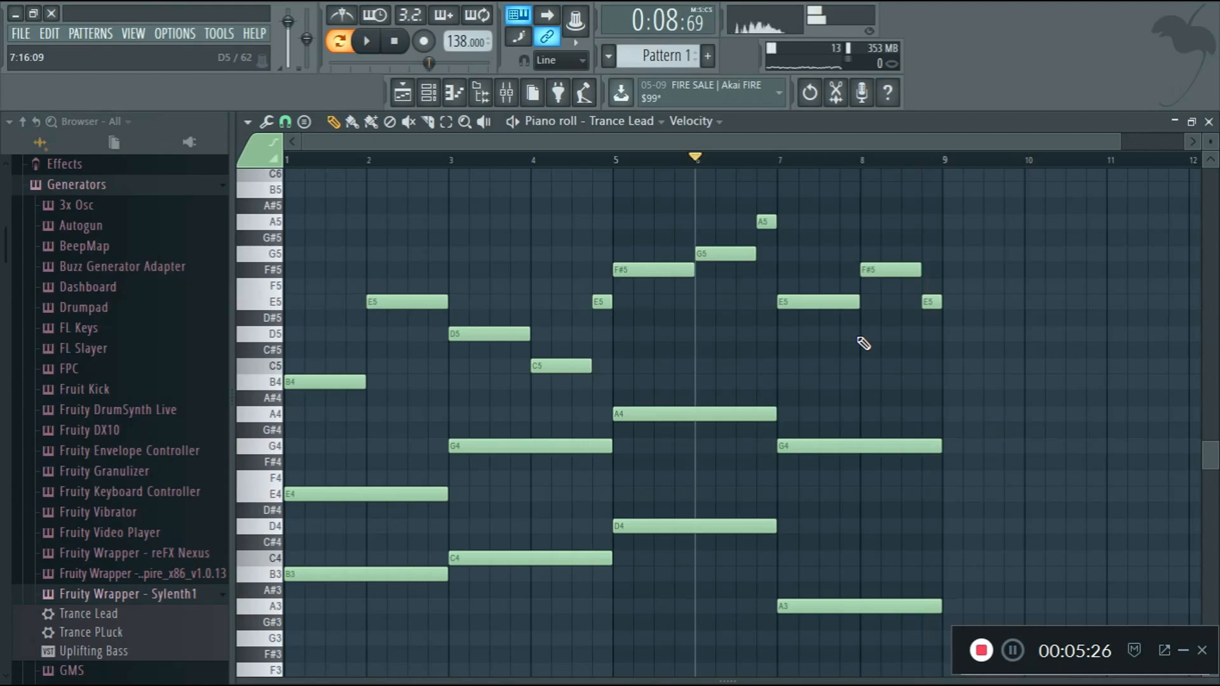
{"action": "scroll", "coordinate": [684, 288], "scroll_direction": "up", "scroll_amount": 3}
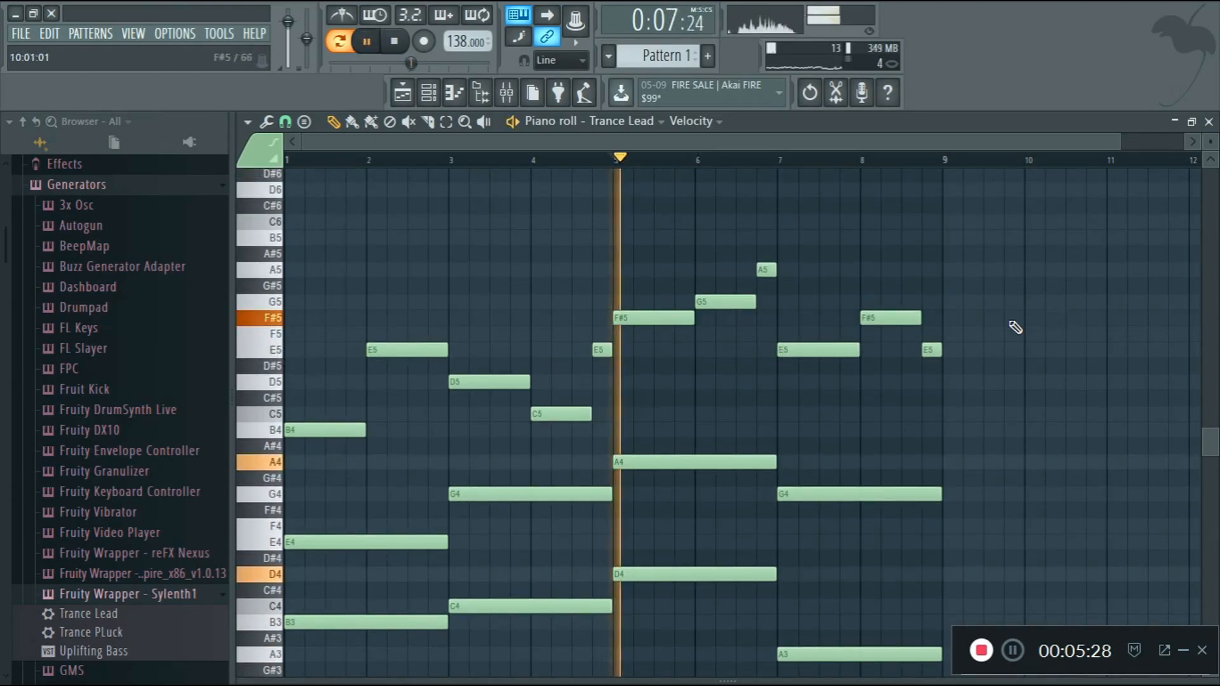
{"action": "left_click_drag", "start_coordinate": [825, 349], "coordinate": [831, 302]}
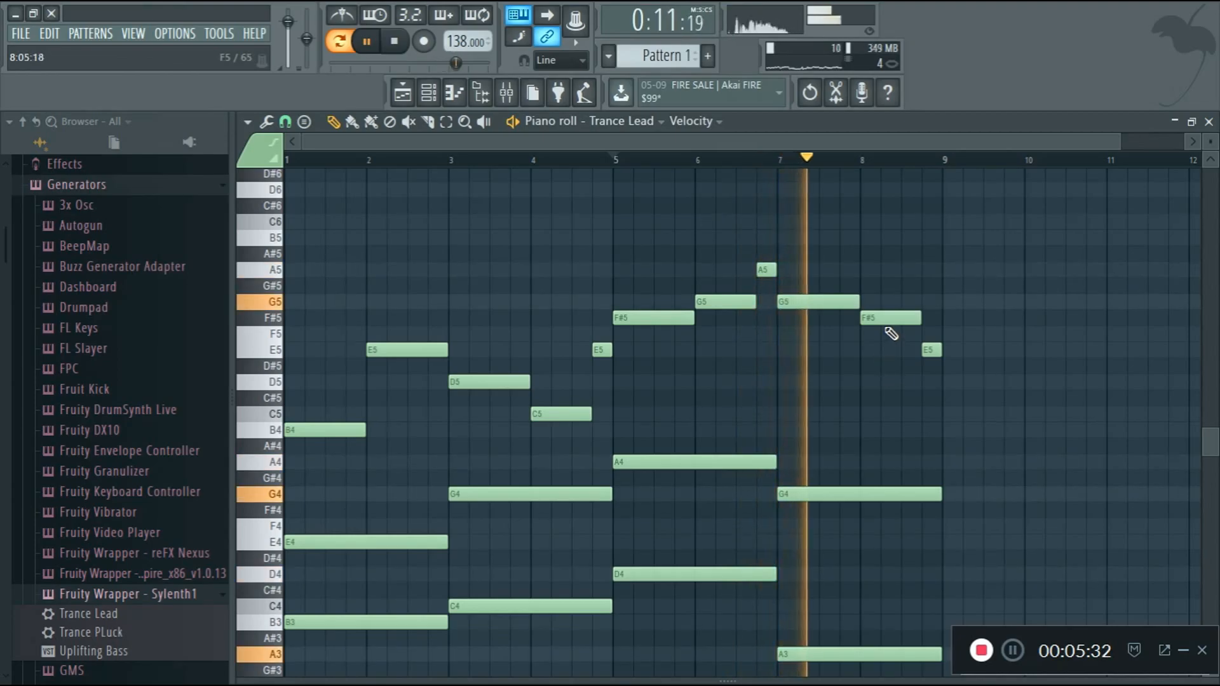
- Try lowering bar 8's F#5 to E5, and restore F#5 there, trimmed to end where the short E5 begins
{"action": "left_click_drag", "start_coordinate": [879, 318], "coordinate": [898, 349]}
{"action": "key", "text": "space"}
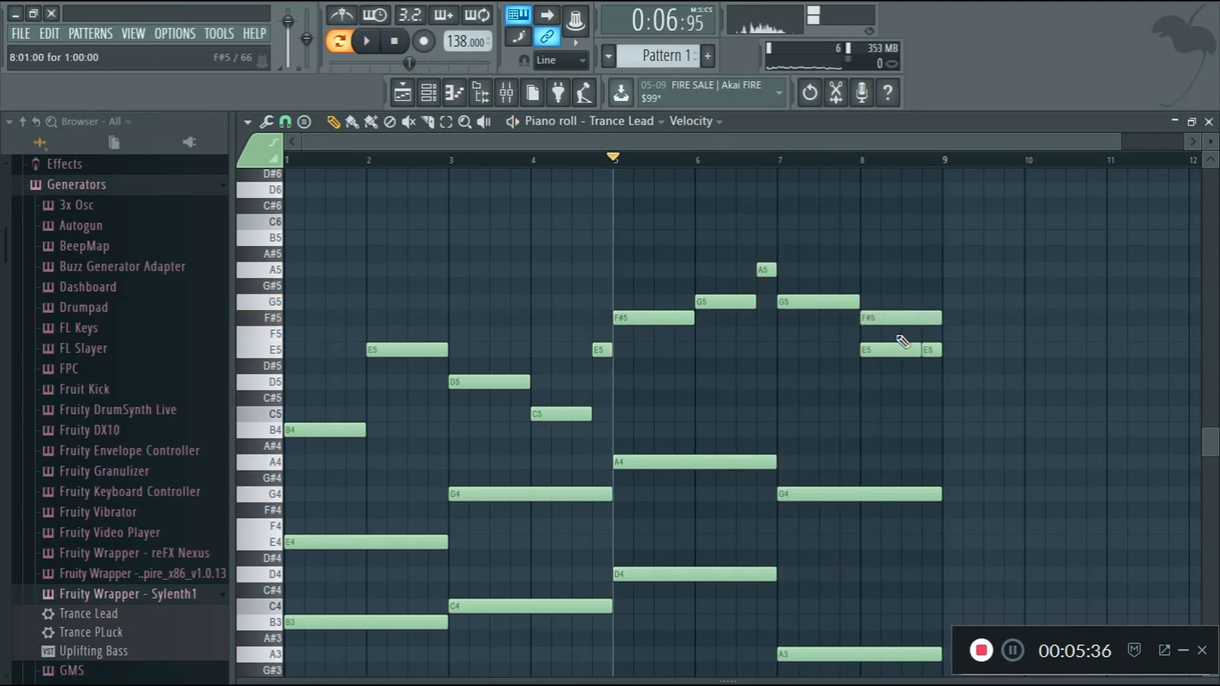
{"action": "left_click_drag", "start_coordinate": [943, 318], "coordinate": [922, 318]}
- Raise the chord notes at bar 7 during playback, moving G4 to C5 and A3 to C4
{"action": "scroll", "coordinate": [793, 428], "scroll_direction": "down", "scroll_amount": 3}
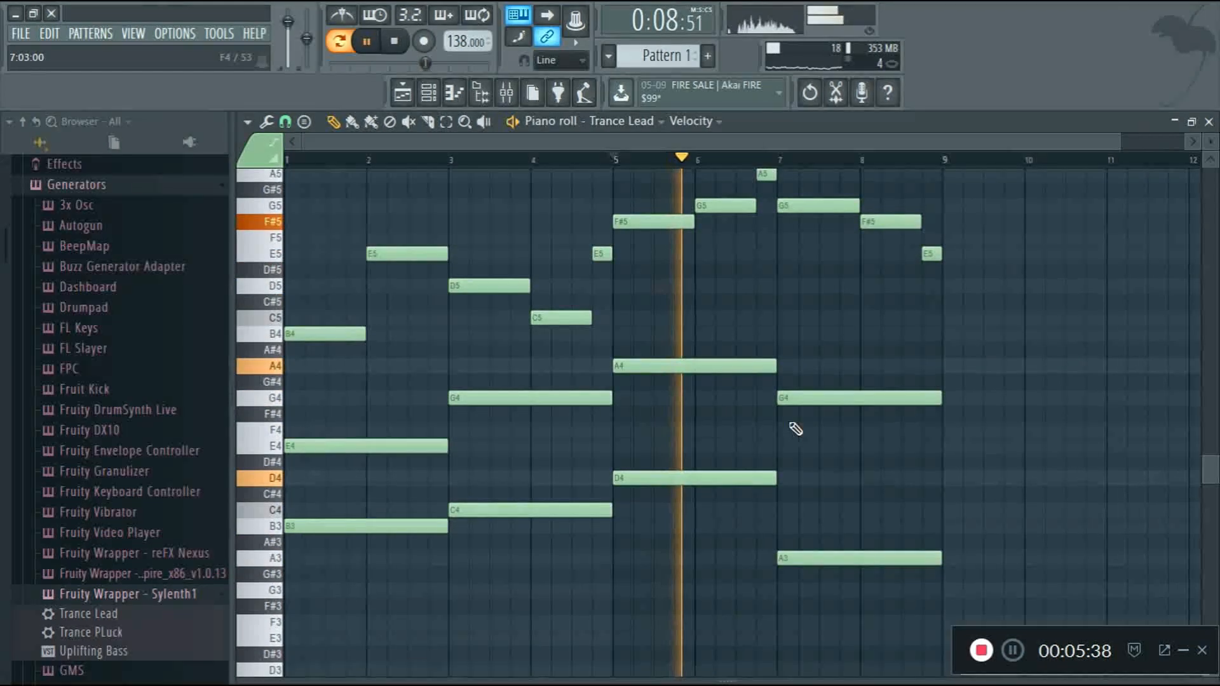
{"action": "scroll", "coordinate": [823, 429], "scroll_direction": "up", "scroll_amount": 2}
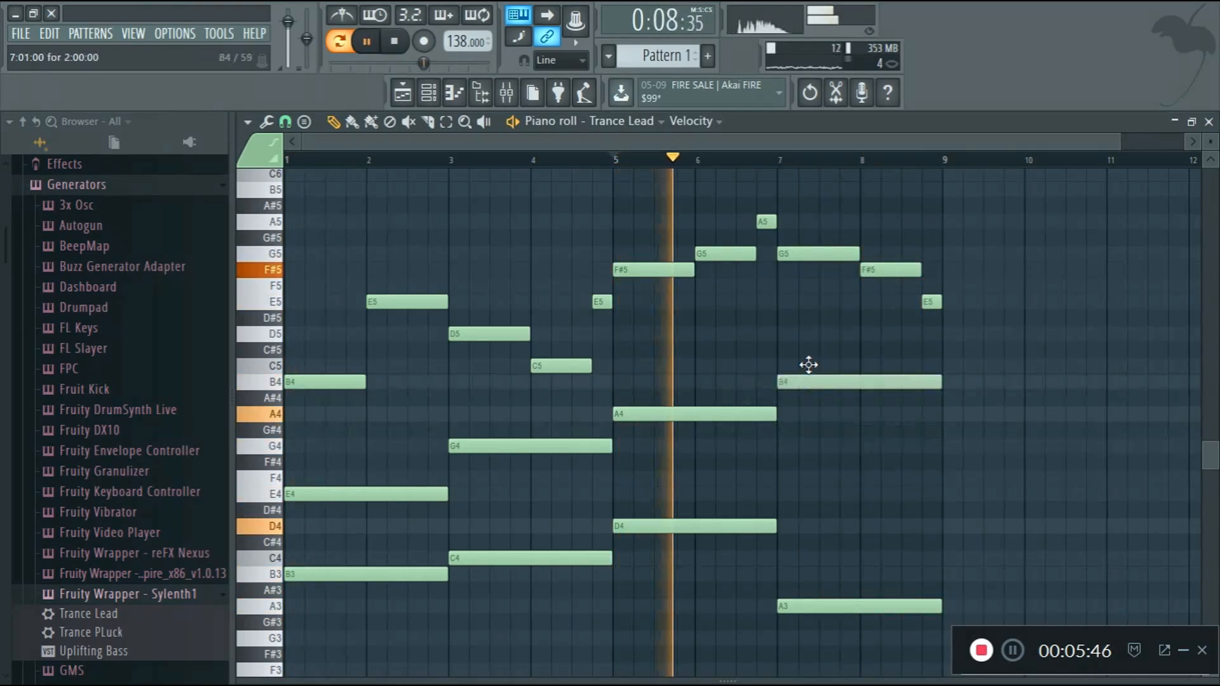
{"action": "left_click", "coordinate": [809, 367]}
{"action": "left_click_drag", "start_coordinate": [808, 606], "coordinate": [843, 563]}
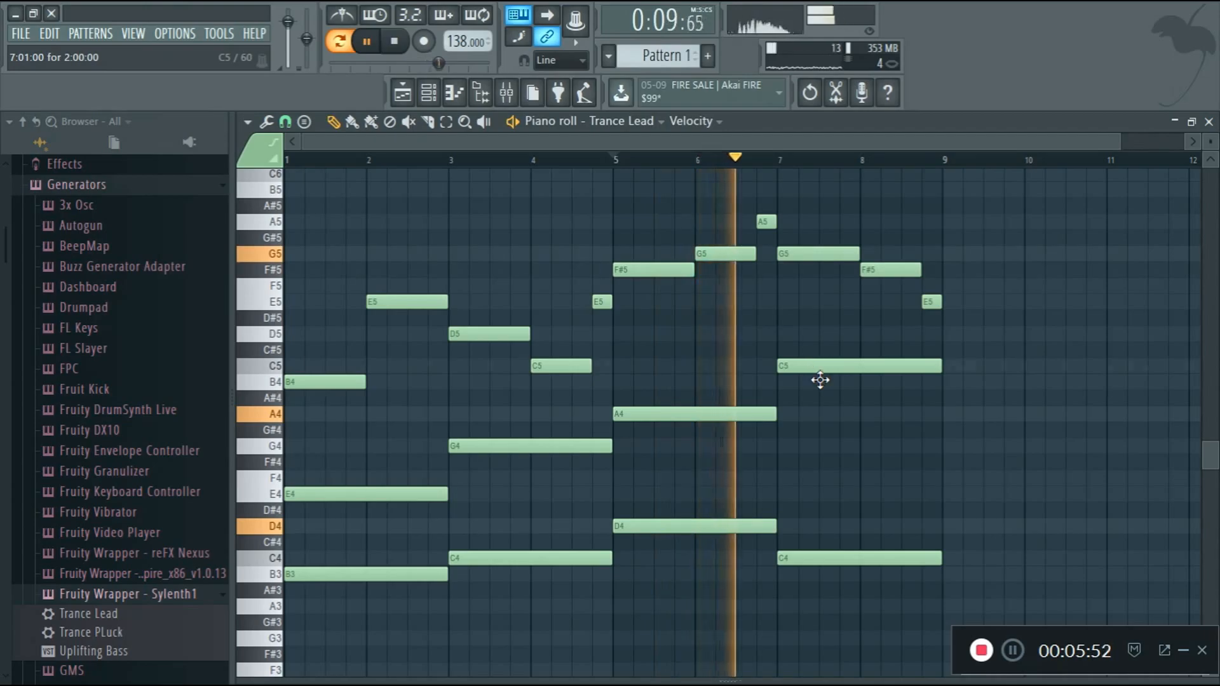
- Lower the C5 chord note at bar 7 to G4, and replace the short E5 ending bar 8 with a one-beat D5
{"action": "left_click_drag", "start_coordinate": [816, 368], "coordinate": [825, 461]}
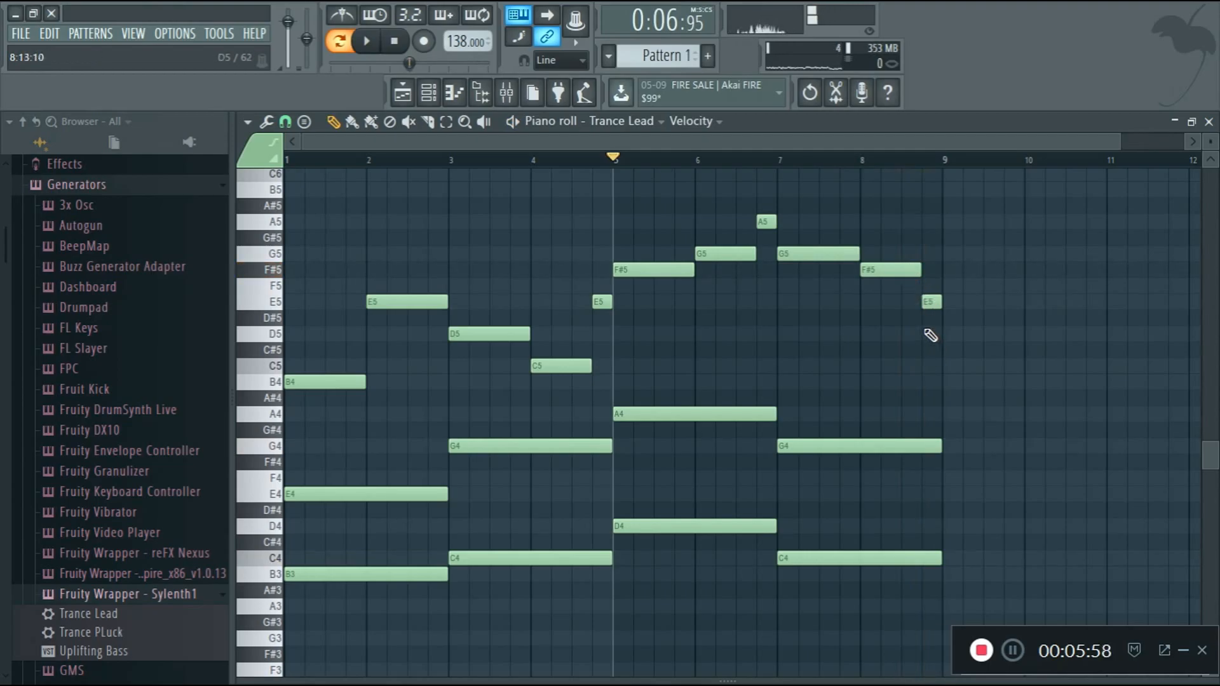
{"action": "right_click", "coordinate": [937, 307]}
{"action": "key", "text": "space"}
{"action": "left_click_drag", "start_coordinate": [982, 334], "coordinate": [938, 334]}
- Replace the short A5 at the end of bar 6 with a one-beat B5 and play the result
{"action": "scroll", "coordinate": [1093, 413], "scroll_direction": "down", "scroll_amount": 1}
{"action": "scroll", "coordinate": [1094, 422], "scroll_direction": "up", "scroll_amount": 2}
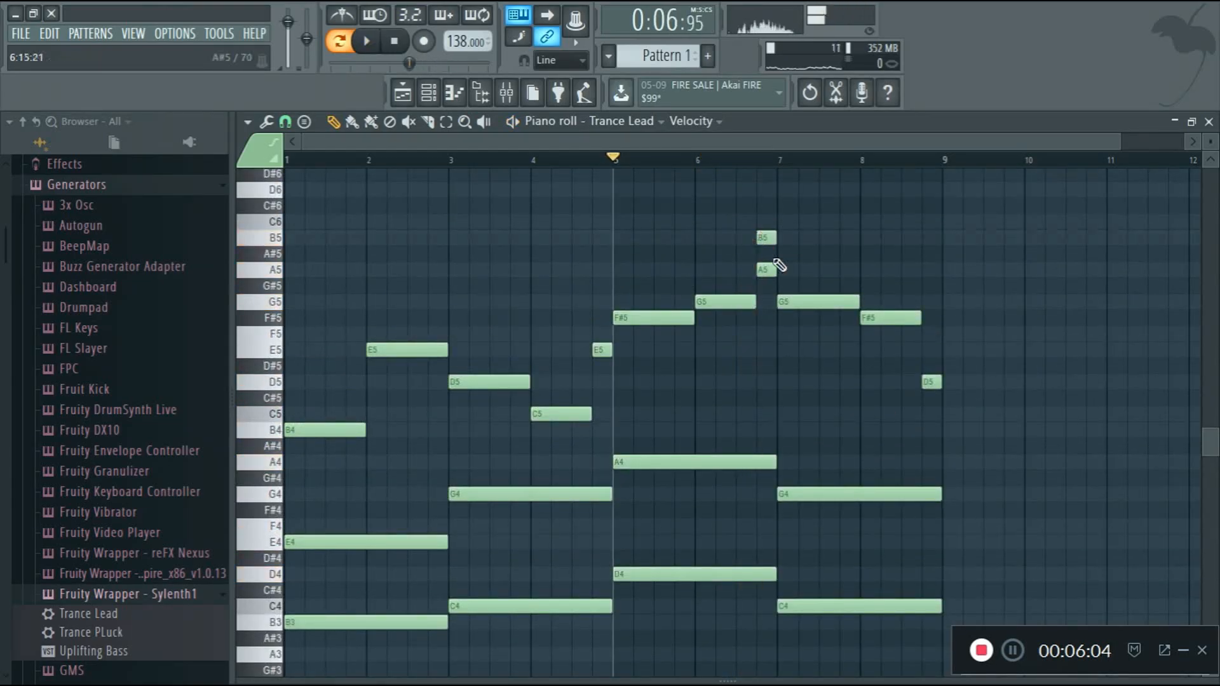
{"action": "key", "text": "space"}
{"action": "left_click_drag", "start_coordinate": [1116, 141], "coordinate": [1023, 150]}
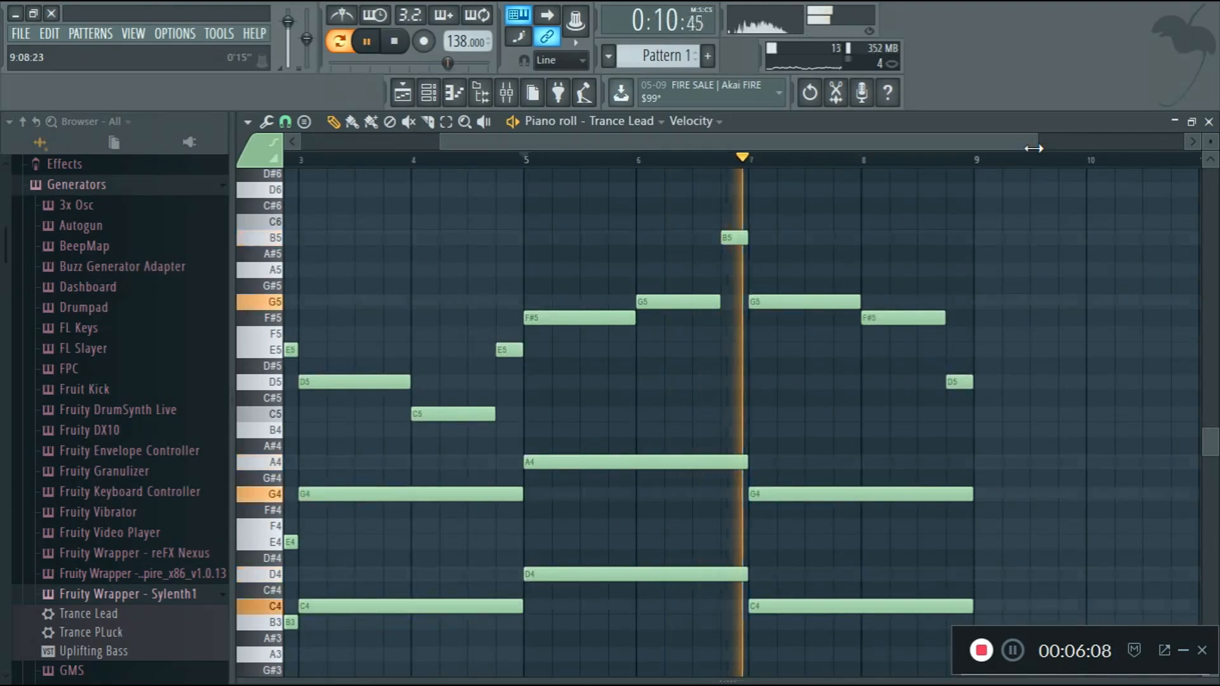
{"action": "left_click_drag", "start_coordinate": [949, 144], "coordinate": [1195, 146]}
{"action": "left_click_drag", "start_coordinate": [1055, 145], "coordinate": [856, 242]}
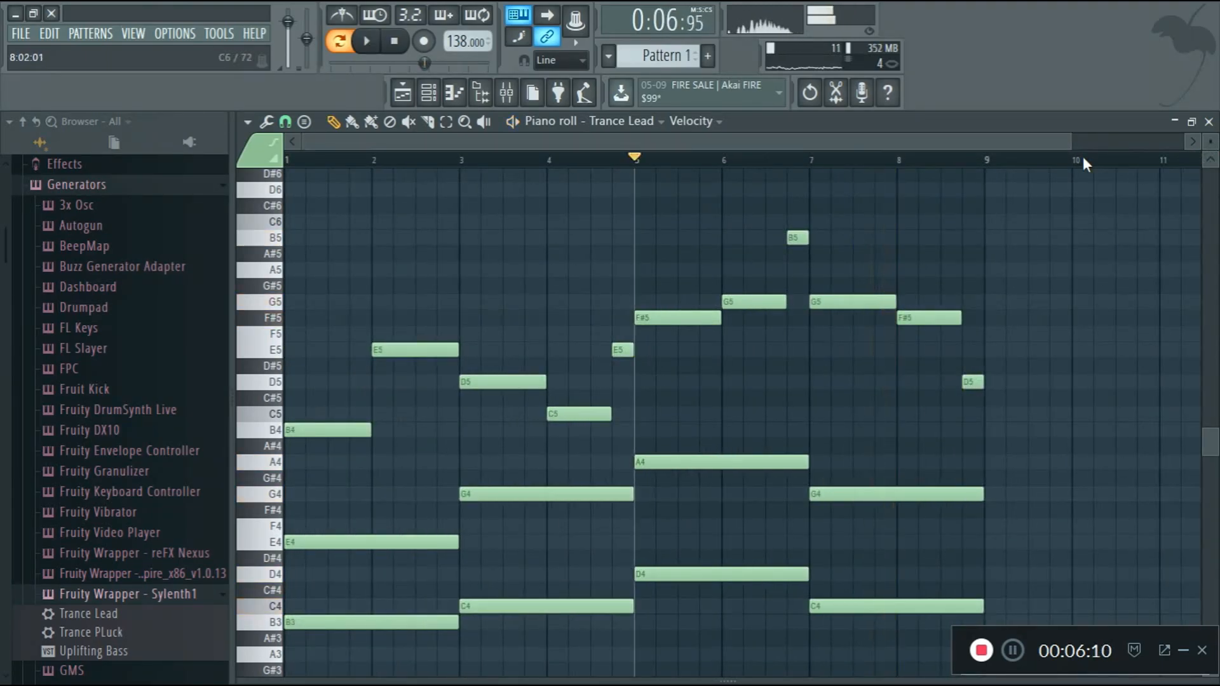
- Set the snap to 1/4 step, and split the end of bar 6 into a half-beat B5 followed by a half-beat D6
{"action": "left_click_drag", "start_coordinate": [1065, 147], "coordinate": [890, 162]}
{"action": "key", "text": "space"}
{"action": "left_click", "coordinate": [285, 122]}
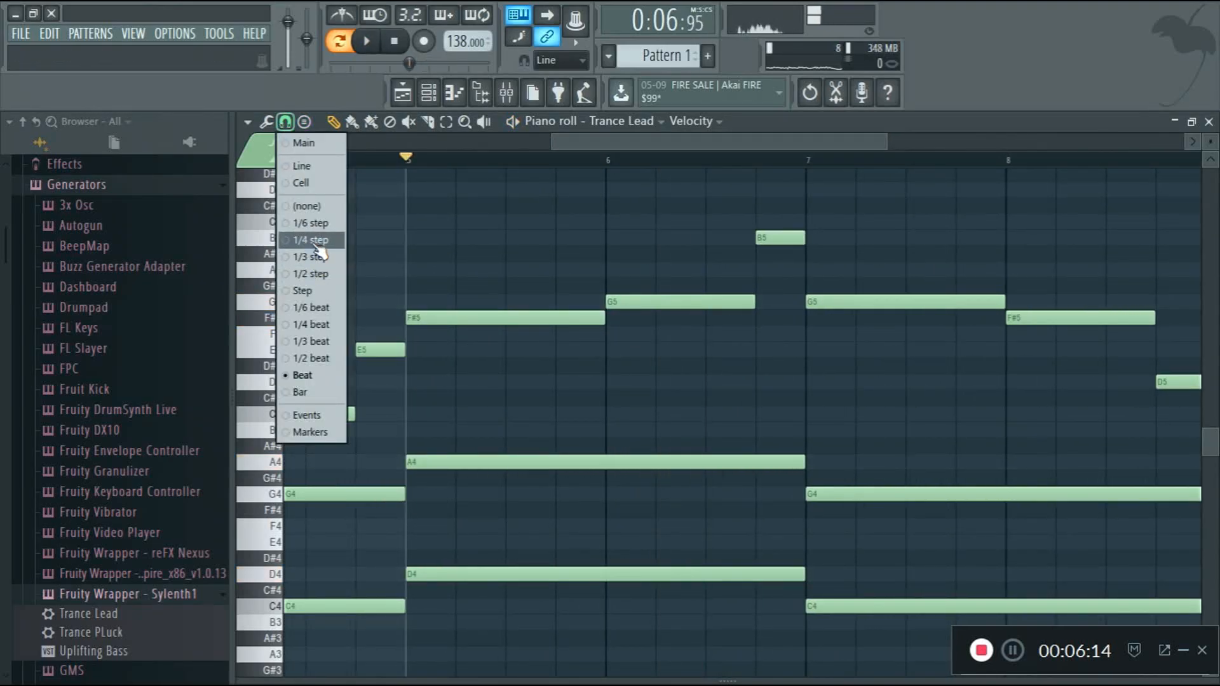
{"action": "left_click", "coordinate": [315, 242]}
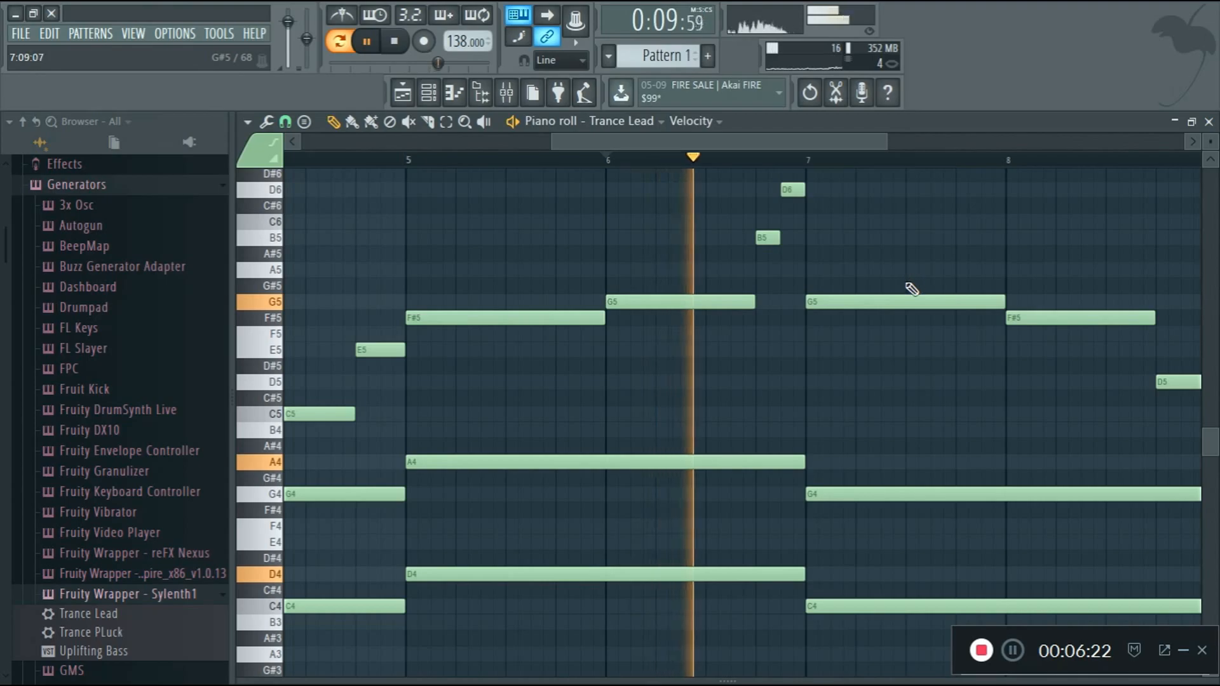
- Raise bar 7's G5 melody note to C6, and replace bar 8's F#5 with a one-bar B5
{"action": "scroll", "coordinate": [893, 323], "scroll_direction": "up", "scroll_amount": 1}
{"action": "left_click_drag", "start_coordinate": [886, 142], "coordinate": [1029, 142]}
{"action": "left_click", "coordinate": [510, 159]}
{"action": "left_click_drag", "start_coordinate": [661, 350], "coordinate": [673, 267]}
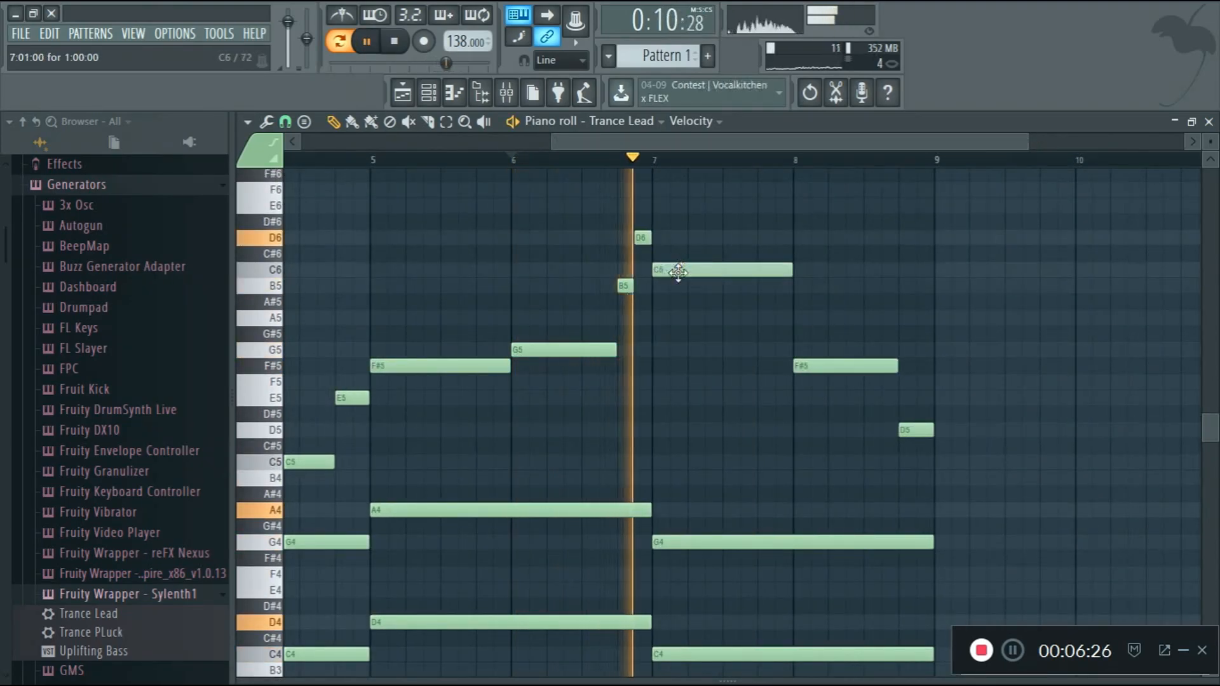
{"action": "left_click", "coordinate": [801, 289]}
{"action": "right_click", "coordinate": [807, 367]}
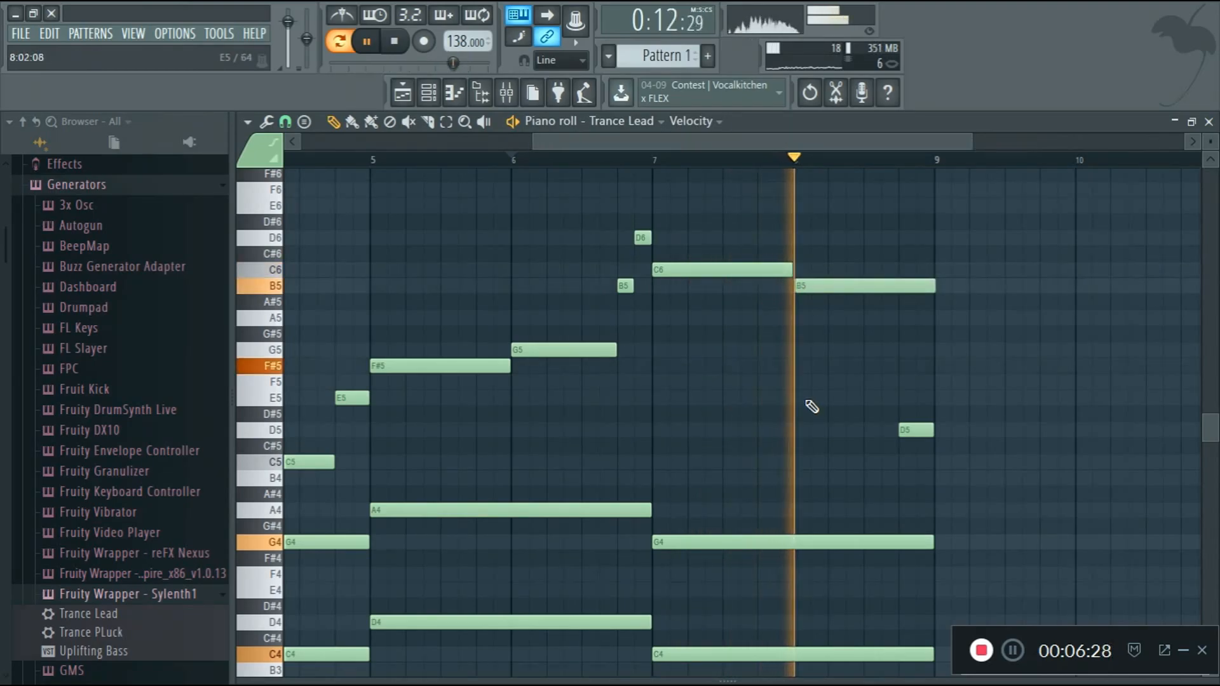
- Play the last bars and trim bar 8's B5 to three beats, ending where the short D5 begins
{"action": "key", "text": "space"}
{"action": "key", "text": "space"}
{"action": "mouse_move", "coordinate": [969, 141]}
{"action": "left_mouse_down"}
{"action": "mouse_move", "coordinate": [879, 139]}
{"action": "mouse_move", "coordinate": [966, 142]}
{"action": "left_mouse_up"}
{"action": "left_click_drag", "start_coordinate": [757, 289], "coordinate": [754, 288]}
{"action": "scroll", "coordinate": [819, 399], "scroll_direction": "down", "scroll_amount": 1}
{"action": "scroll", "coordinate": [821, 400], "scroll_direction": "up", "scroll_amount": 1}
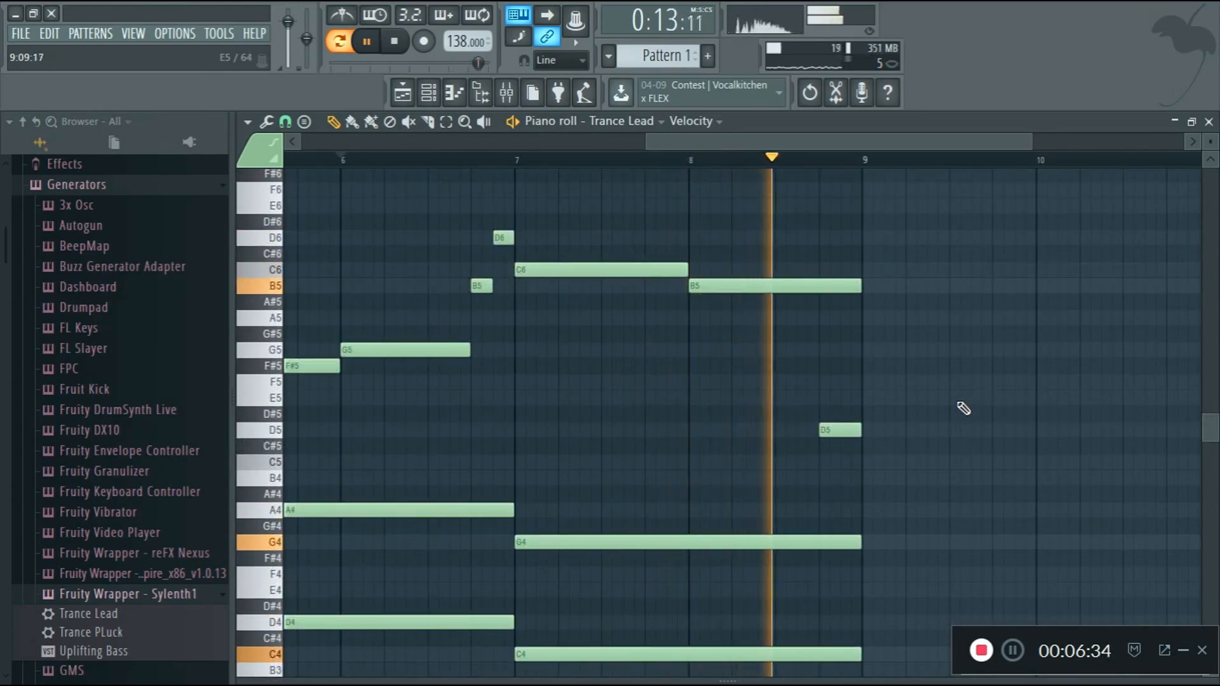
{"action": "left_click_drag", "start_coordinate": [833, 286], "coordinate": [818, 286]}
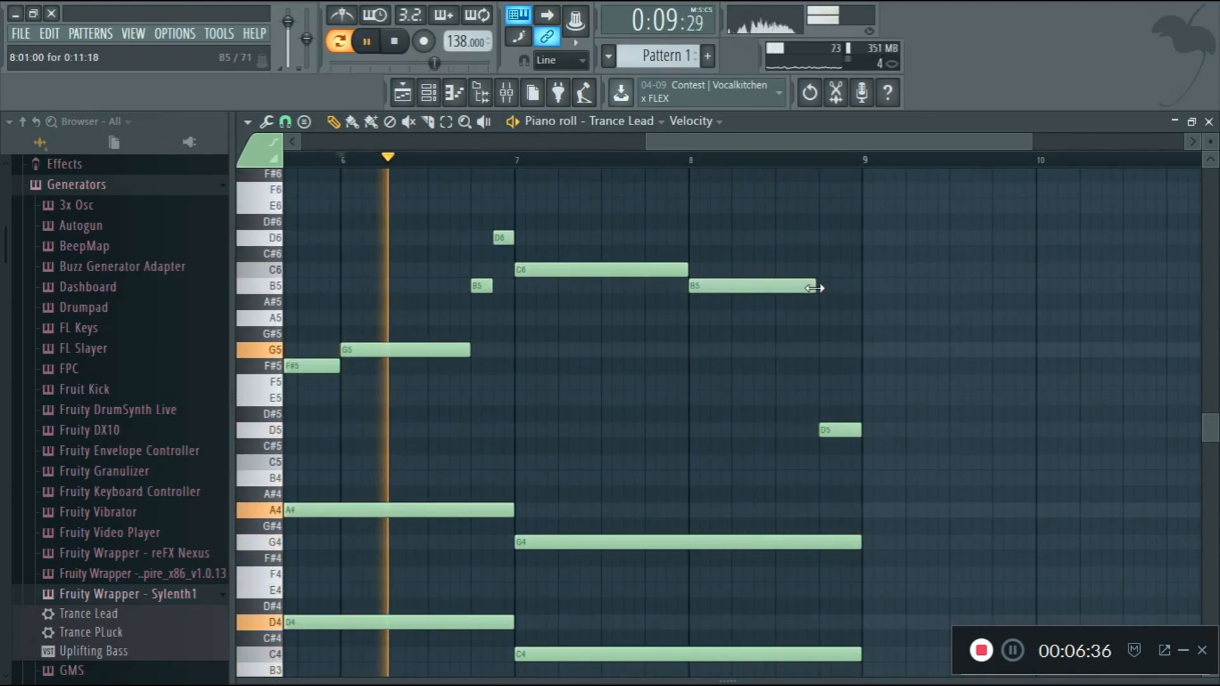
- Set the snap to 1/2 beat, and turn the D5 closing bar 8 into a half-beat G5
{"action": "left_click", "coordinate": [286, 121]}
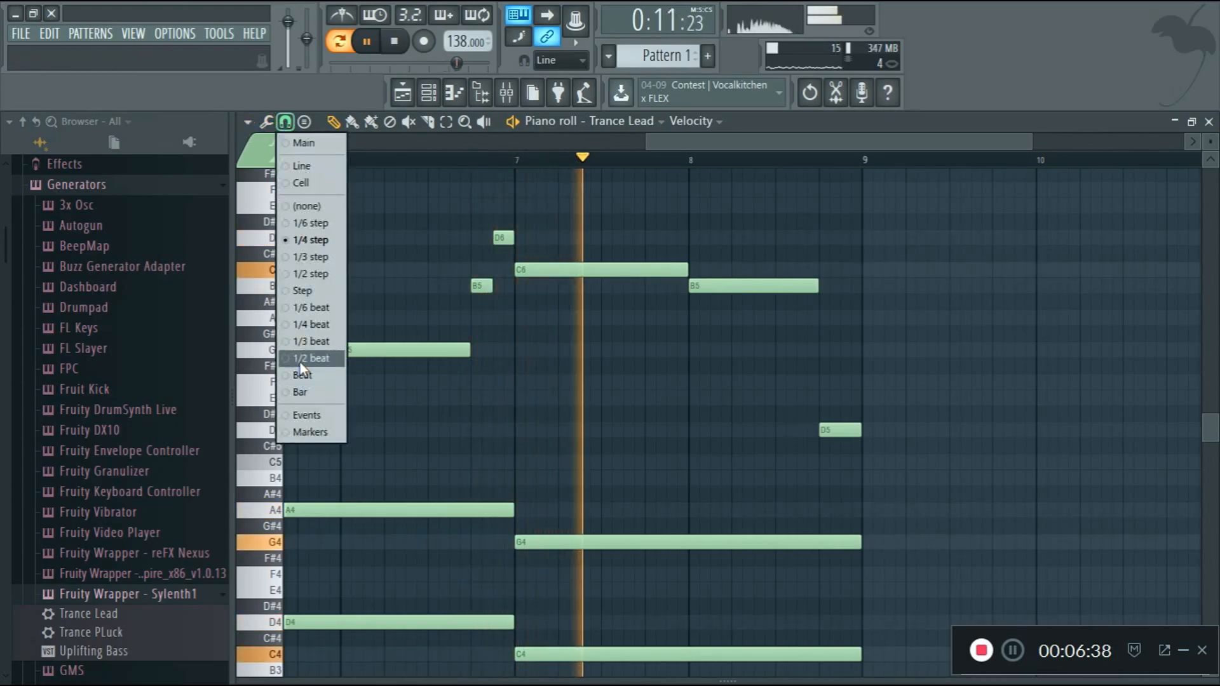
{"action": "left_click", "coordinate": [310, 358]}
{"action": "left_click_drag", "start_coordinate": [823, 430], "coordinate": [838, 351]}
{"action": "key", "text": "space"}
{"action": "key", "text": "space"}
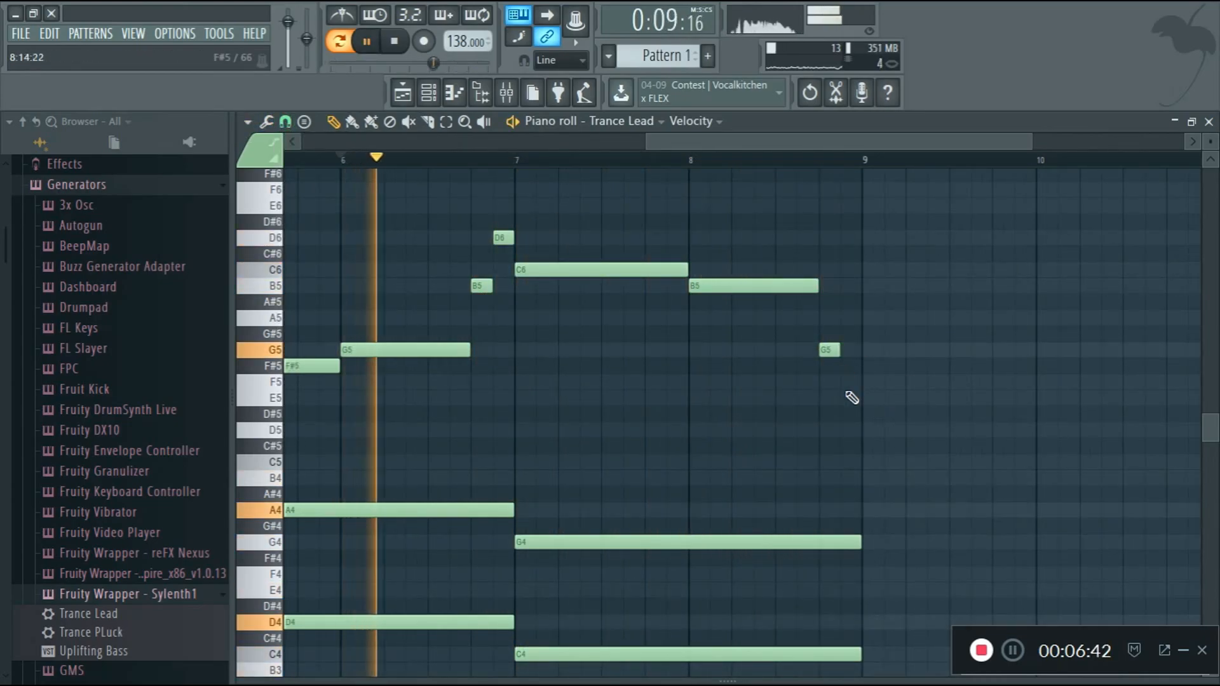
- Try F5 and A5 at the end of bar 8, and replace the short notes there with a single one-beat F#5
{"action": "left_click", "coordinate": [846, 385]}
{"action": "left_click_drag", "start_coordinate": [798, 147], "coordinate": [812, 146]}
{"action": "mouse_move", "coordinate": [729, 143]}
{"action": "left_mouse_down"}
{"action": "mouse_move", "coordinate": [695, 142]}
{"action": "mouse_move", "coordinate": [753, 145]}
{"action": "left_mouse_up"}
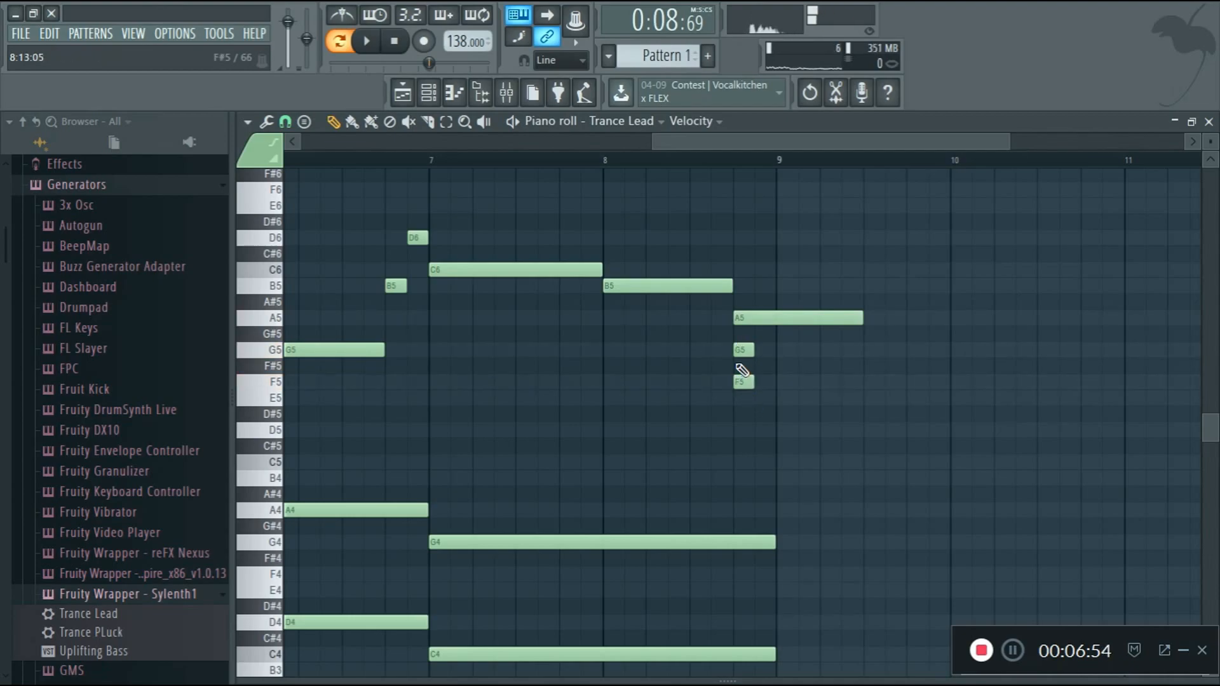
{"action": "right_click", "coordinate": [746, 350]}
{"action": "right_click", "coordinate": [763, 318]}
{"action": "left_click_drag", "start_coordinate": [753, 367], "coordinate": [775, 366]}
{"action": "left_click_drag", "start_coordinate": [764, 145], "coordinate": [781, 146]}
{"action": "left_click_drag", "start_coordinate": [701, 148], "coordinate": [142, 246]}
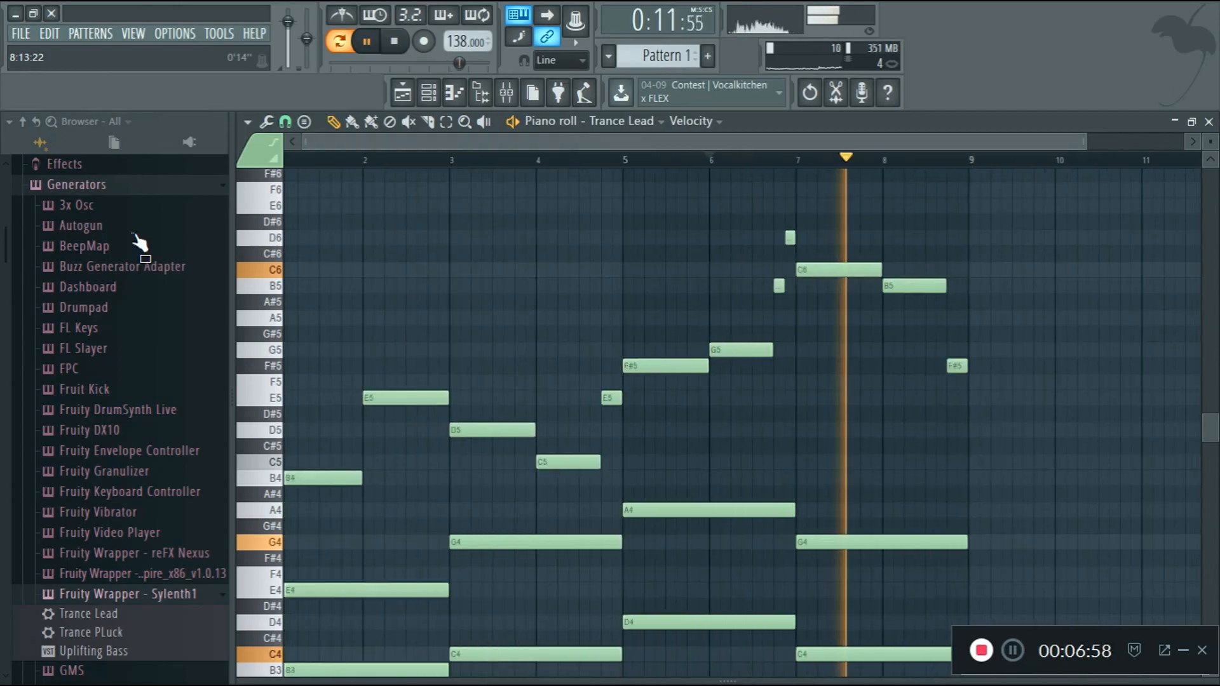
- Play the whole eight-bar pattern and examine how the chords and melody fit together
{"action": "scroll", "coordinate": [812, 387], "scroll_direction": "down", "scroll_amount": 2}
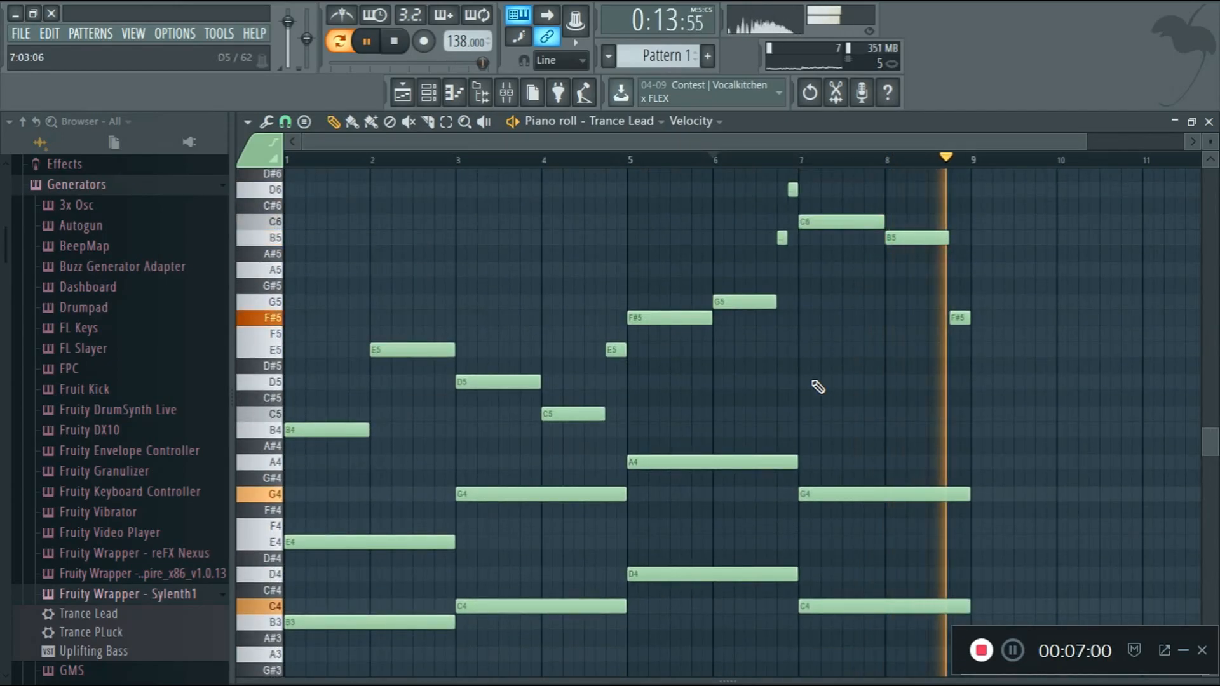
{"action": "key", "text": "space"}
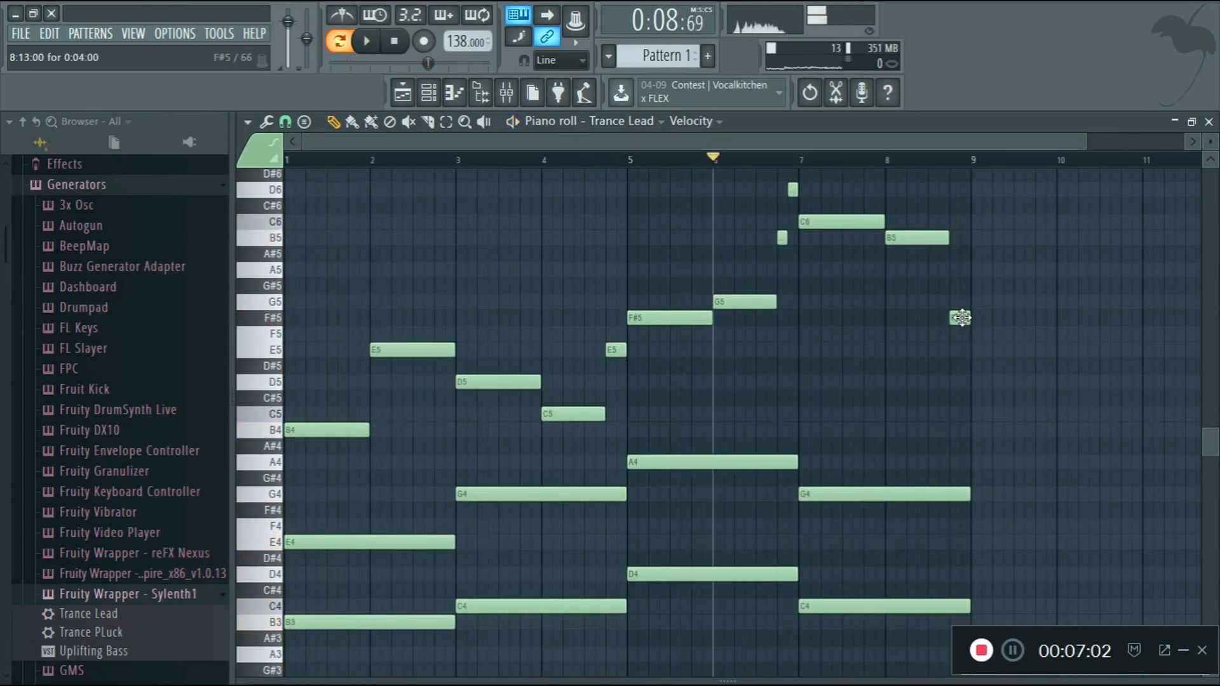
{"action": "key", "text": "space"}
{"action": "scroll", "coordinate": [985, 347], "scroll_direction": "down", "scroll_amount": 1}
{"action": "scroll", "coordinate": [990, 352], "scroll_direction": "up", "scroll_amount": 1}
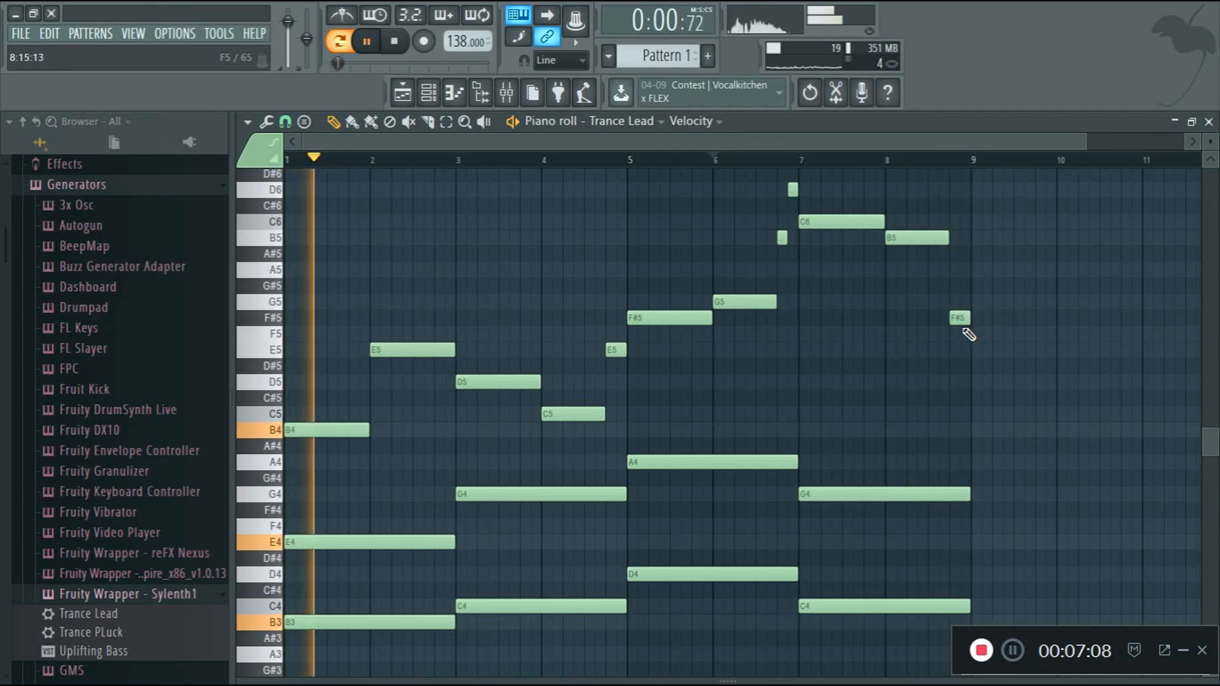
{"action": "scroll", "coordinate": [830, 354], "scroll_direction": "down", "scroll_amount": 3}
{"action": "scroll", "coordinate": [842, 343], "scroll_direction": "down", "scroll_amount": 3}
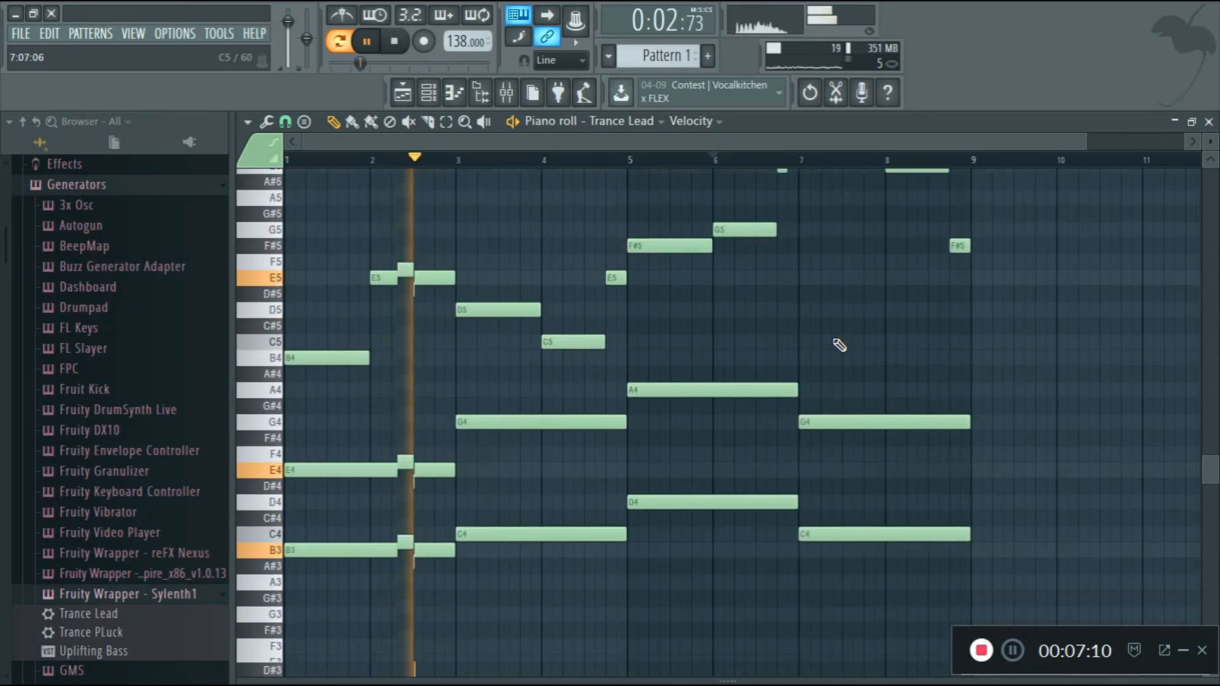
{"action": "left_click_drag", "start_coordinate": [1087, 142], "coordinate": [1115, 141]}
{"action": "scroll", "coordinate": [991, 359], "scroll_direction": "up", "scroll_amount": 3}
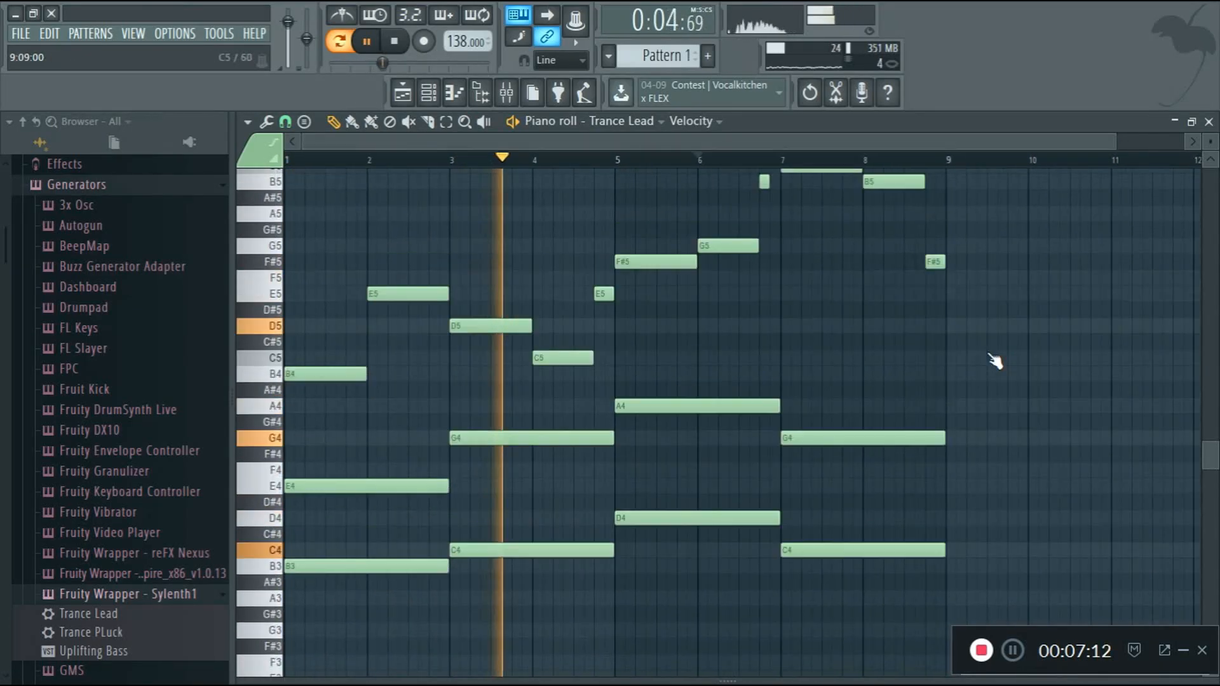
- Open the Trance Lead channel's Sylenth1 interface and raise the filter control cutoff to about 21341 Hz during playback
{"action": "left_click", "coordinate": [454, 95]}
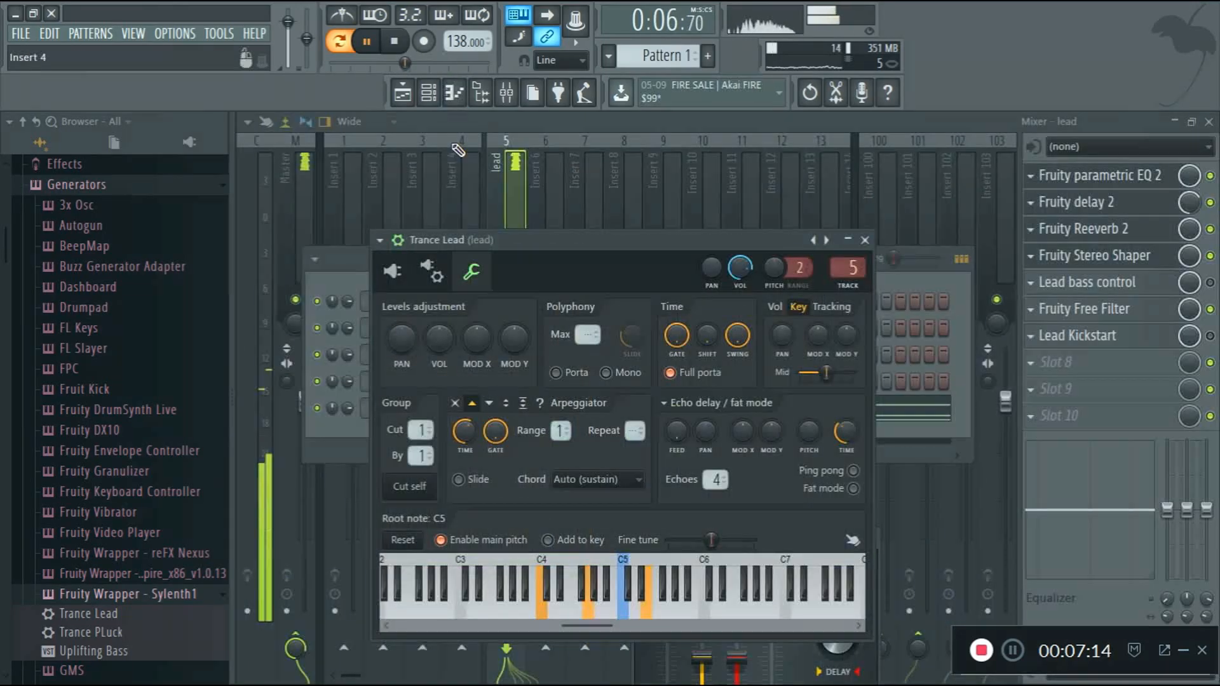
{"action": "left_click", "coordinate": [392, 271]}
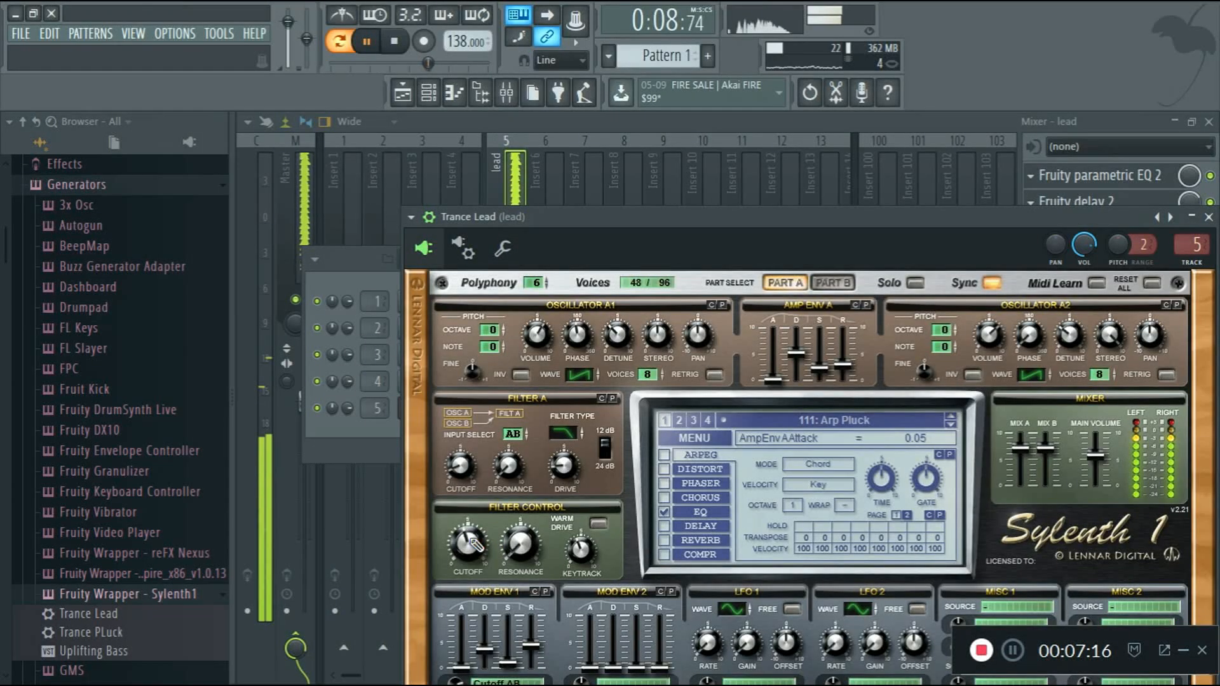
{"action": "key", "text": "XF86AudioLowerVolume"}
{"action": "key", "text": "XF86AudioLowerVolume"}
{"action": "key", "text": "XF86AudioLowerVolume"}
{"action": "key", "text": "XF86AudioLowerVolume"}
{"action": "key", "text": "XF86AudioLowerVolume"}
{"action": "key", "text": "XF86AudioLowerVolume"}
{"action": "left_click_drag", "start_coordinate": [485, 527], "coordinate": [488, 438]}
{"action": "key", "text": "XF86AudioRaiseVolume"}
{"action": "key", "text": "XF86AudioRaiseVolume"}
- Move the Sylenth1 window aside, return to the mixer and lower the lead track's volume
{"action": "left_click", "coordinate": [431, 217]}
{"action": "left_click_drag", "start_coordinate": [536, 216], "coordinate": [482, 440]}
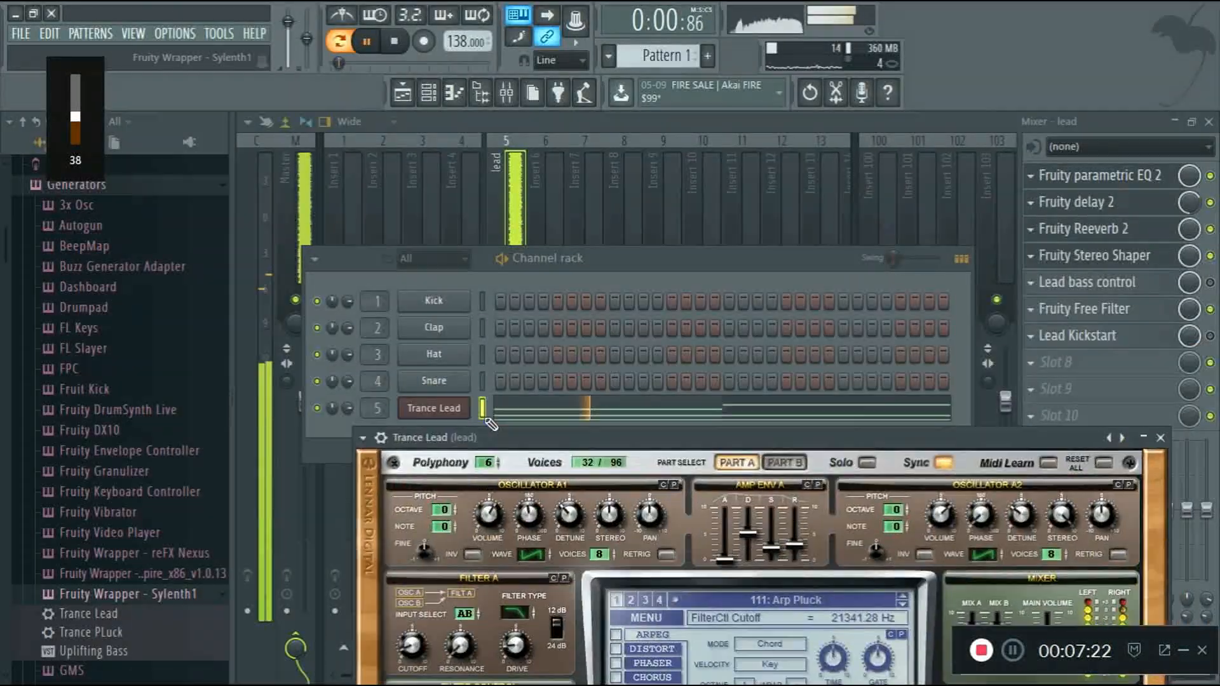
{"action": "left_click", "coordinate": [503, 200]}
{"action": "scroll", "coordinate": [521, 504], "scroll_direction": "down", "scroll_amount": 4}
{"action": "key", "text": "XF86AudioRaiseVolume"}
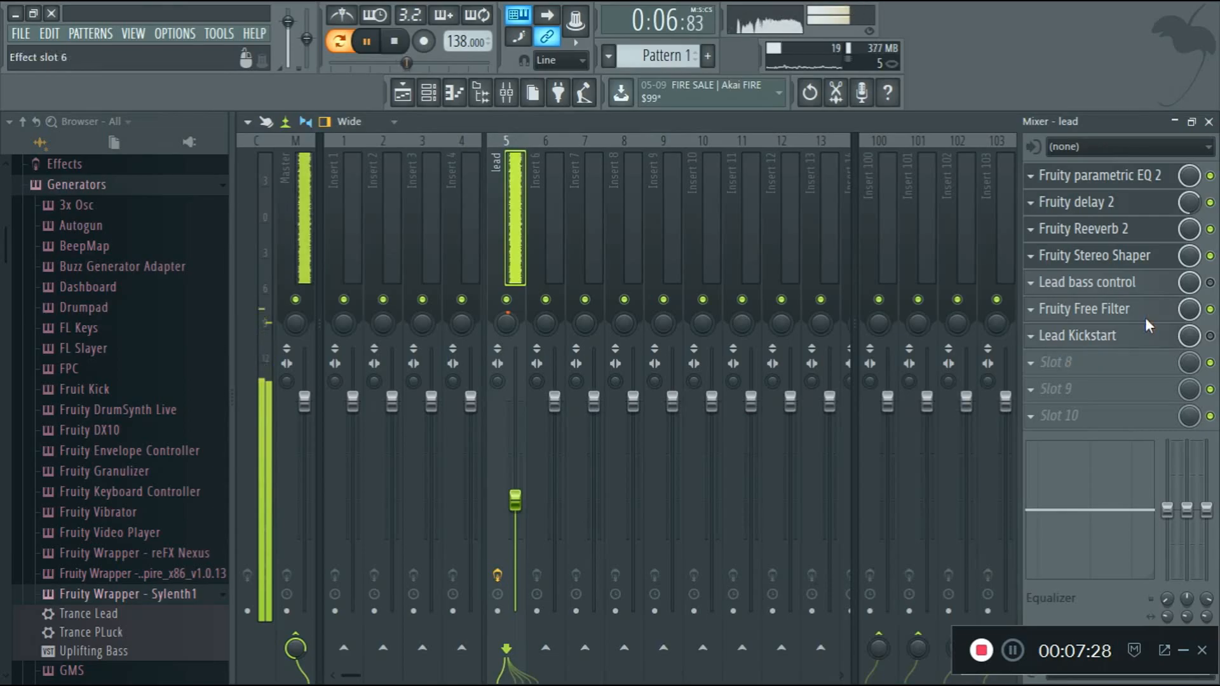
- Try enabling the Lead Kickstart effect on the lead mixer track at about 61% mix
{"action": "left_click", "coordinate": [1080, 335]}
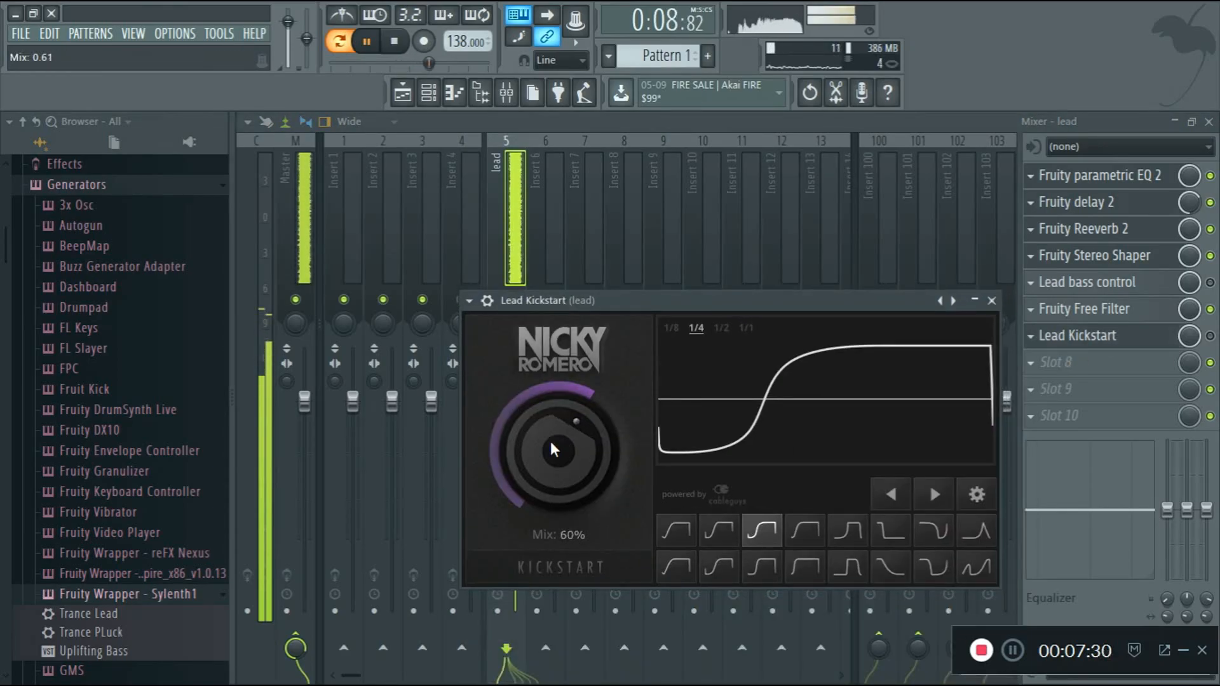
{"action": "left_click", "coordinate": [1107, 337]}
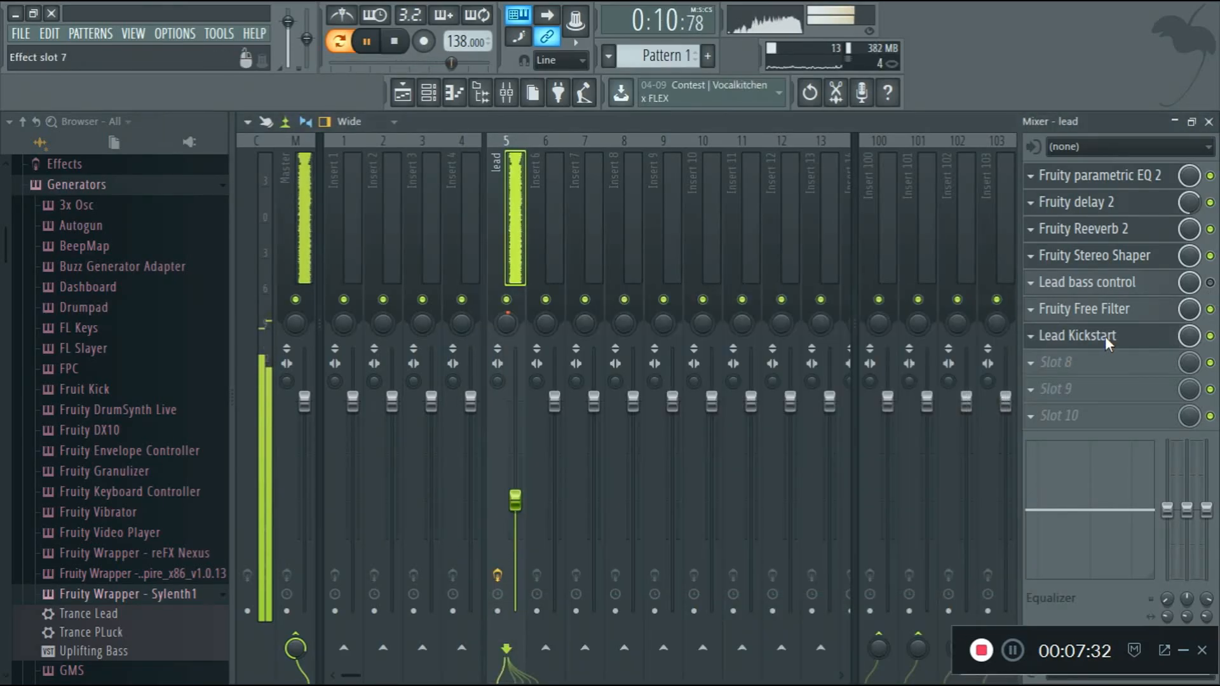
{"action": "left_click", "coordinate": [1109, 342]}
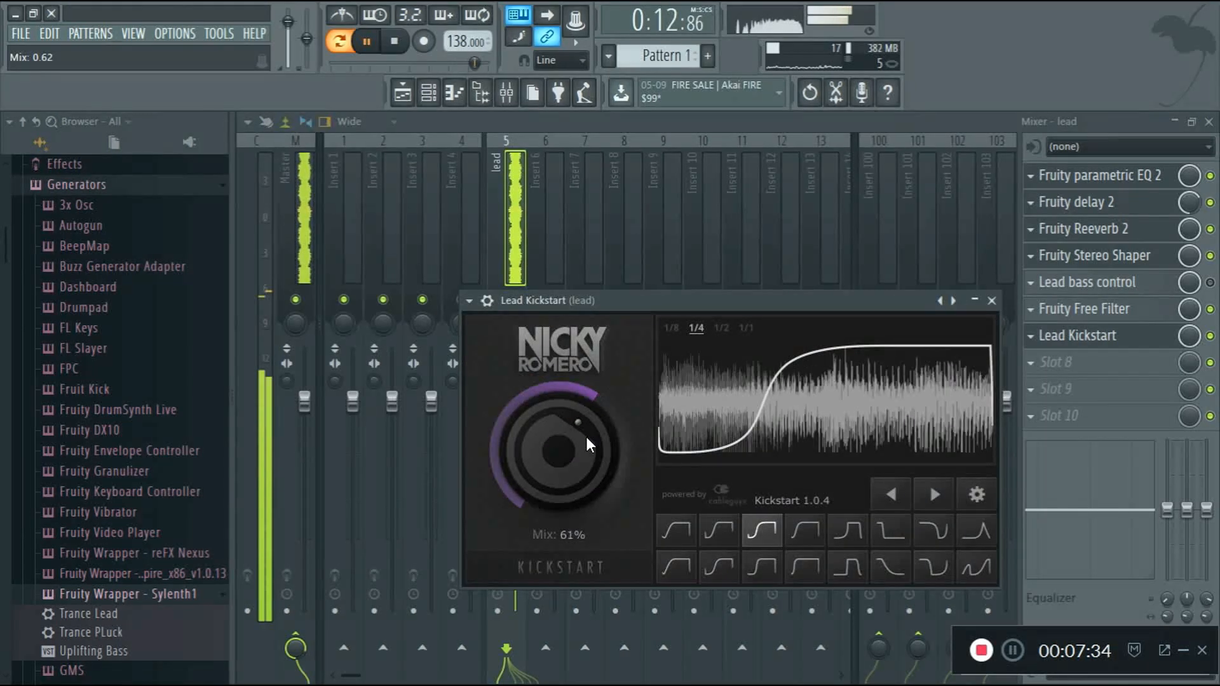
{"action": "left_click", "coordinate": [1109, 340]}
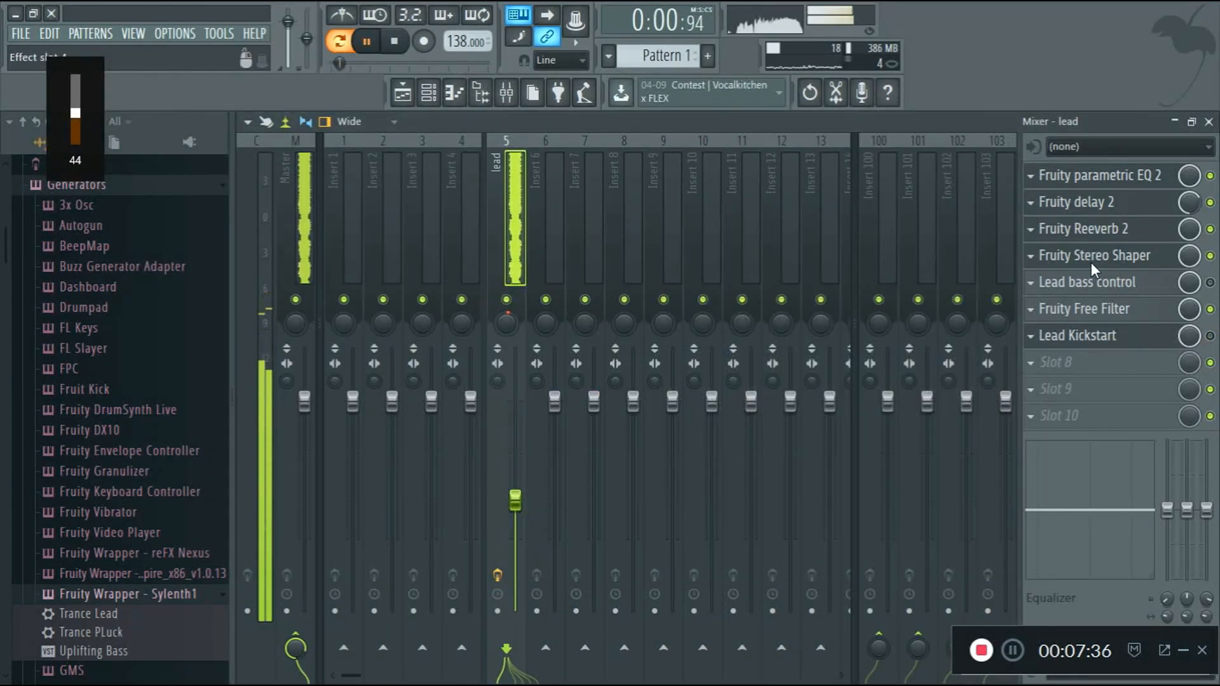
- In the lead track's Fruity Reeverb 2, set the decay to 7.3 sec and the wet level to 107%
{"action": "left_click", "coordinate": [1104, 227]}
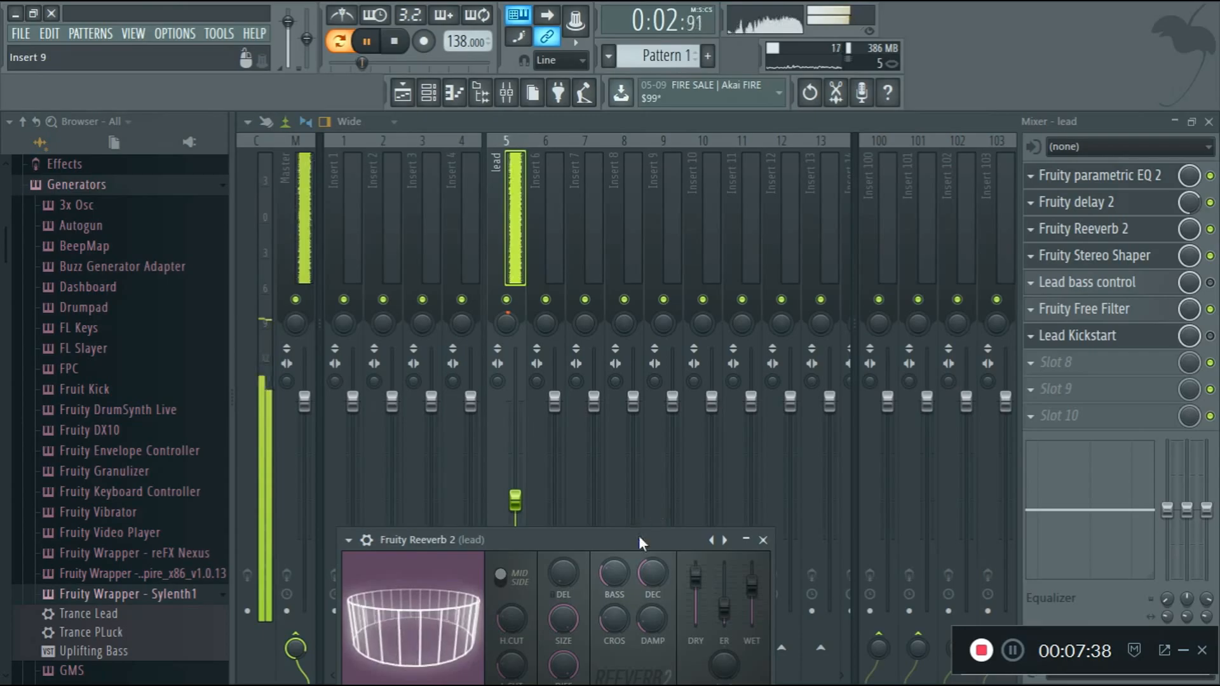
{"action": "left_click_drag", "start_coordinate": [639, 539], "coordinate": [683, 388]}
{"action": "scroll", "coordinate": [795, 434], "scroll_direction": "down", "scroll_amount": 3}
{"action": "key", "text": "XF86AudioLowerVolume"}
{"action": "scroll", "coordinate": [794, 433], "scroll_direction": "up", "scroll_amount": 4}
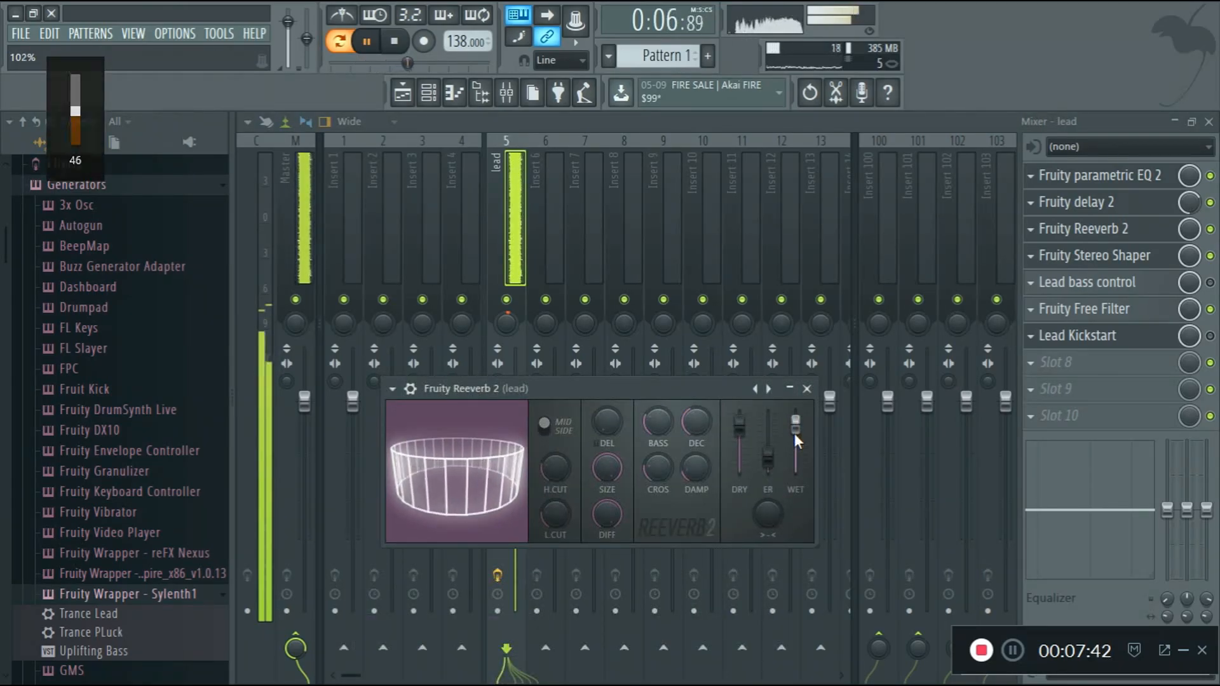
{"action": "left_click", "coordinate": [696, 417]}
{"action": "key", "text": "XF86AudioRaiseVolume"}
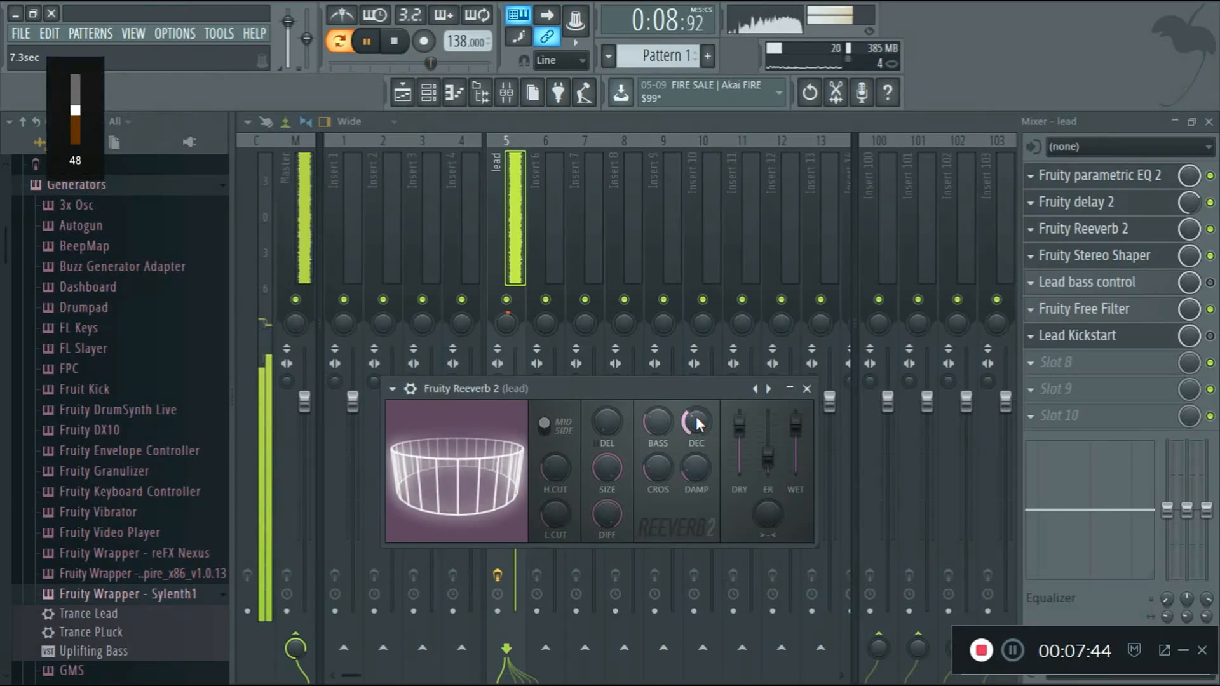
{"action": "left_click", "coordinate": [802, 425]}
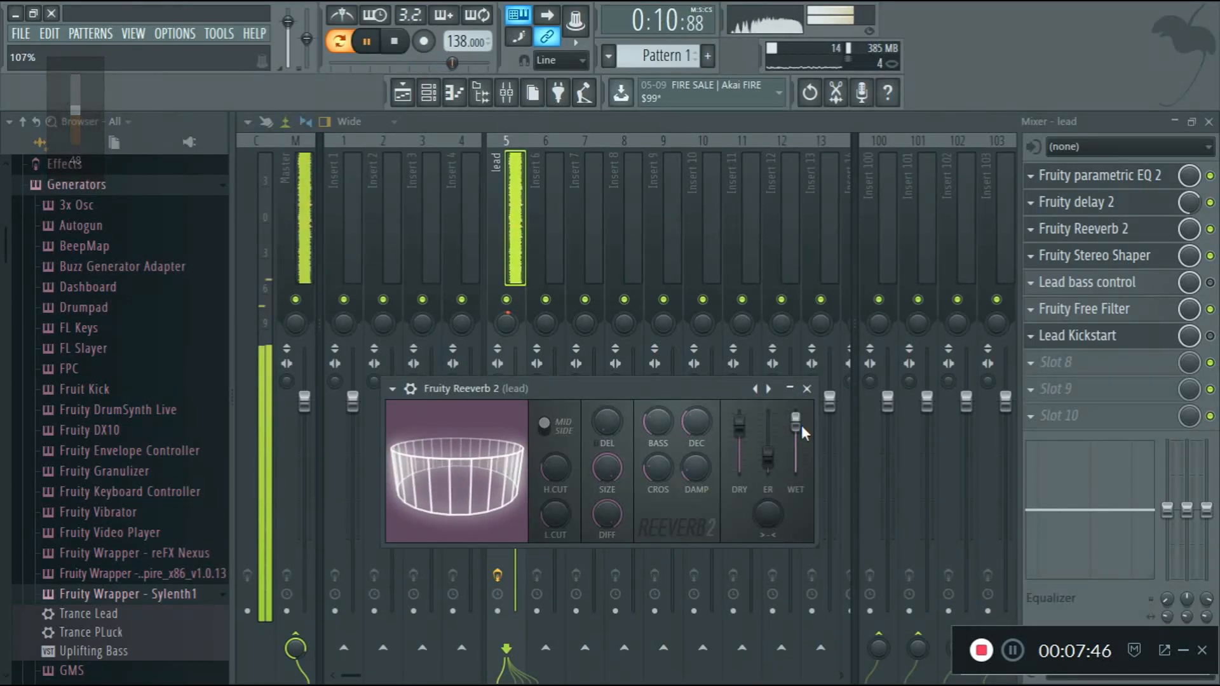
- Adjust the lead mixer track's volume and reopen the Trance Lead channel's piano roll
{"action": "left_click", "coordinate": [525, 254]}
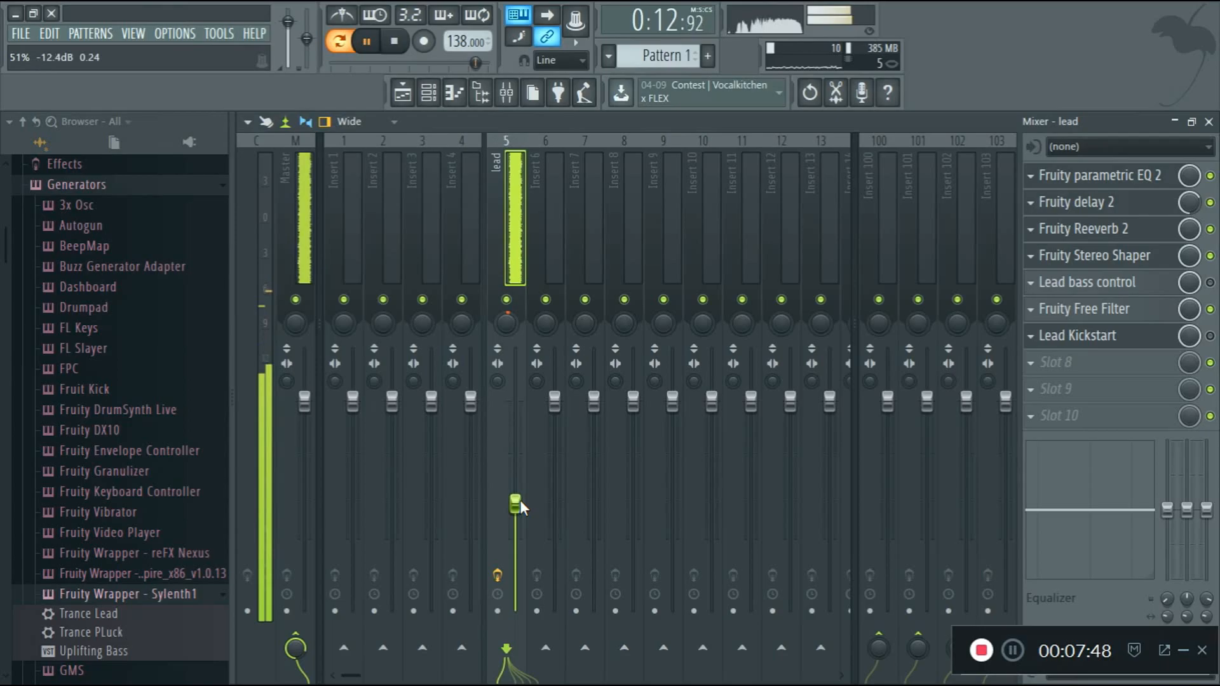
{"action": "left_click", "coordinate": [430, 94]}
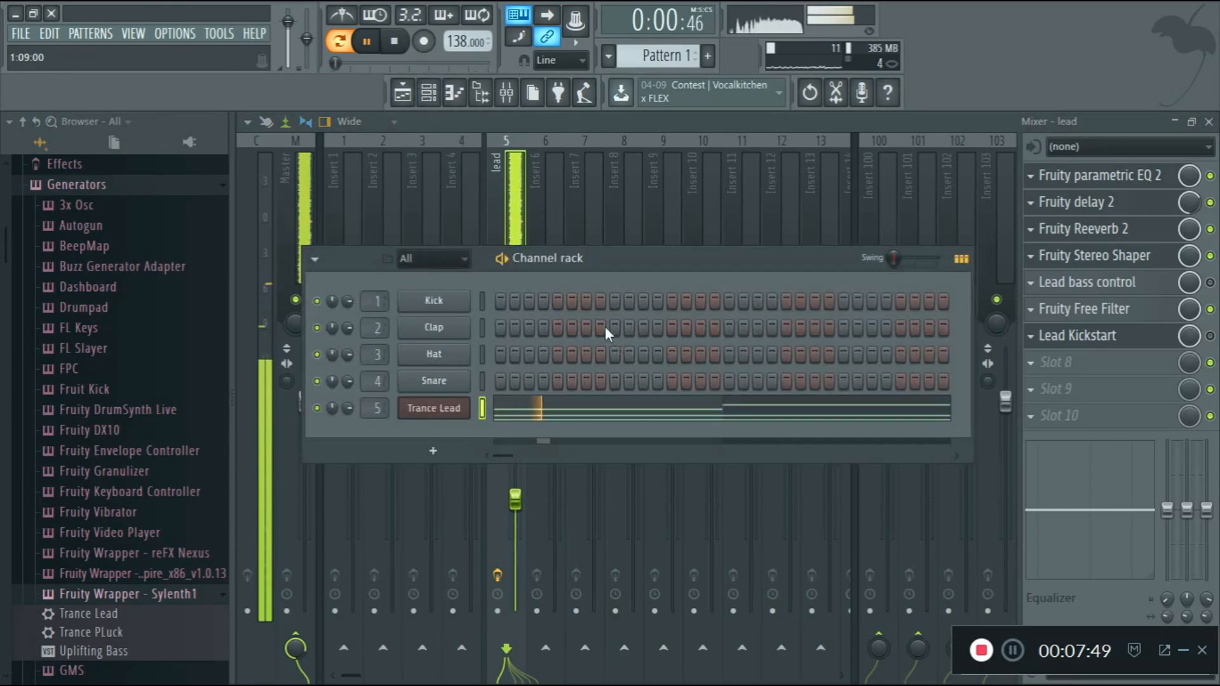
{"action": "left_click", "coordinate": [458, 409]}
{"action": "left_click", "coordinate": [619, 410]}
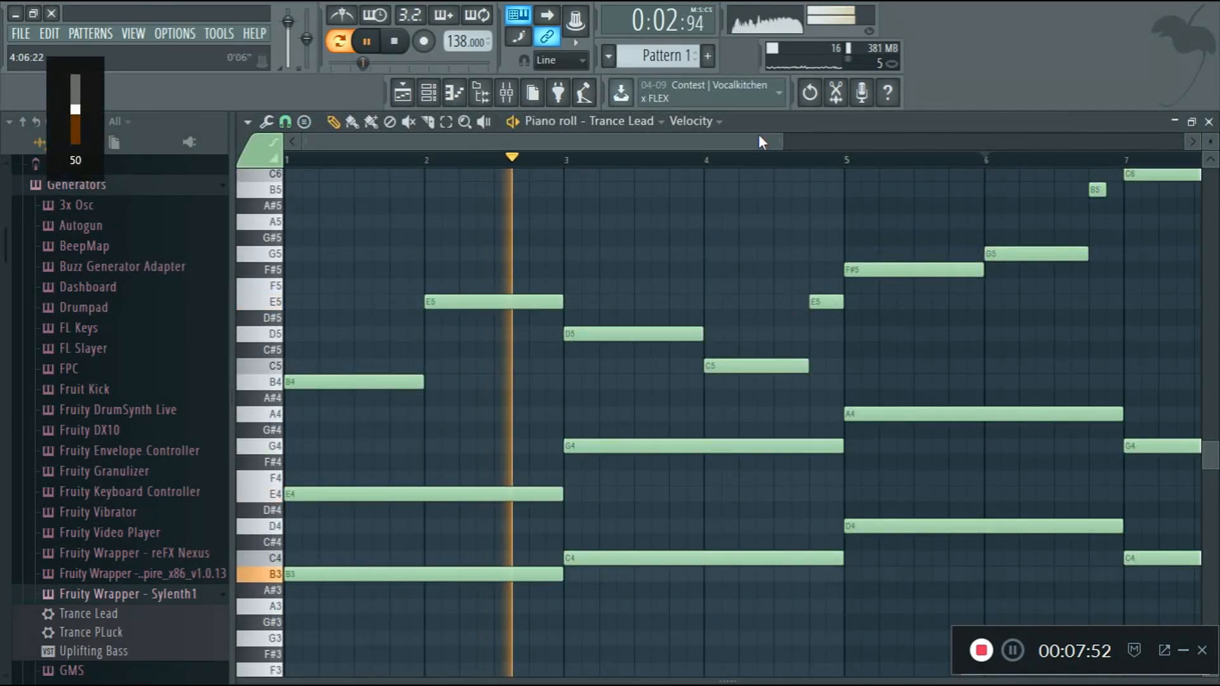
{"action": "scroll", "coordinate": [613, 354], "scroll_direction": "up", "scroll_amount": 2}
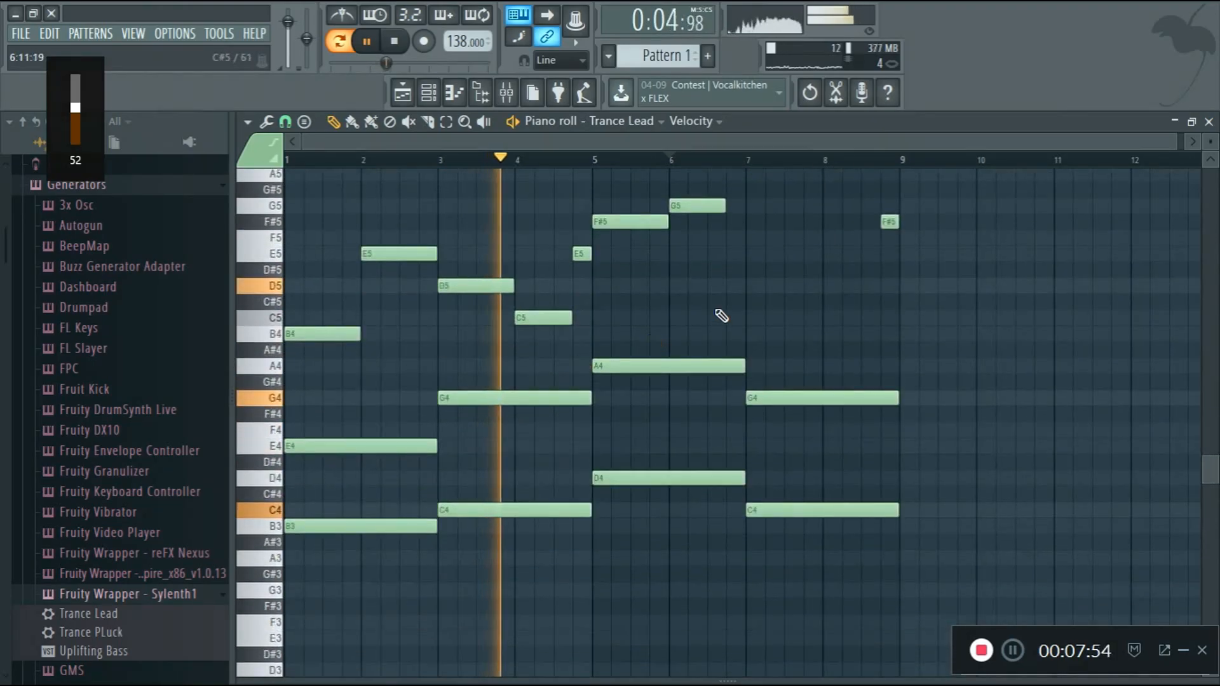
- Bring up the channel rack, open the Trance Lead synth and adjust its Filter Control cutoff
{"action": "key", "text": "F6"}
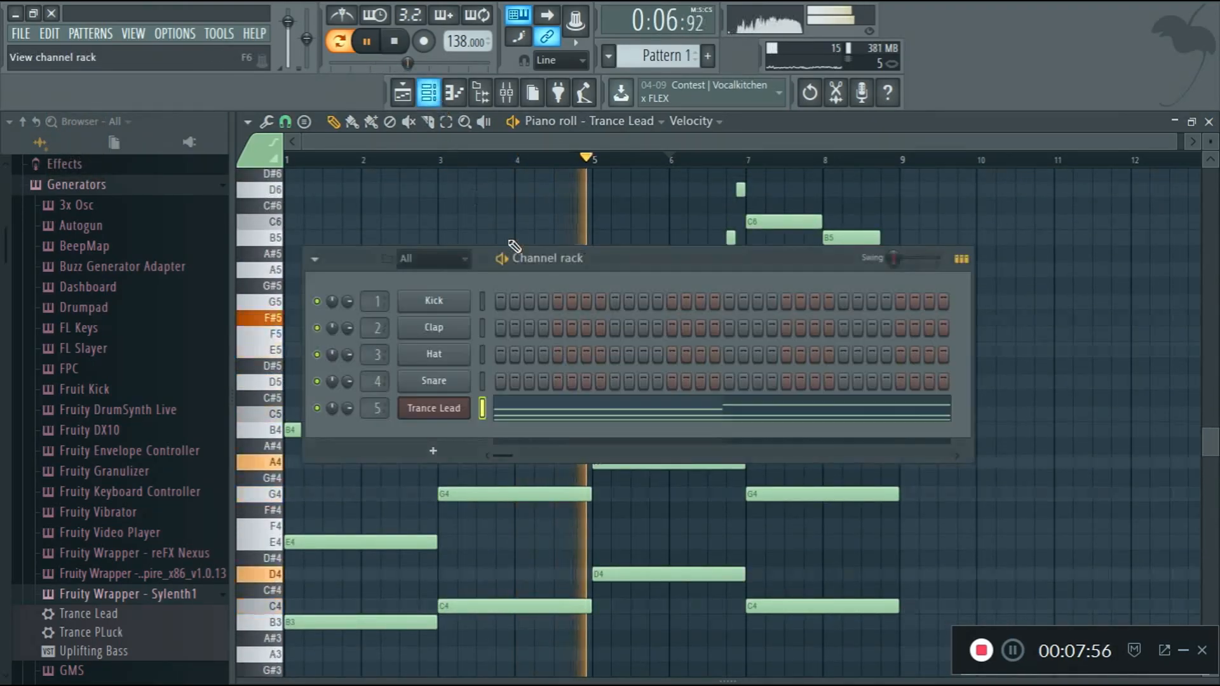
{"action": "left_click_drag", "start_coordinate": [630, 284], "coordinate": [694, 371]}
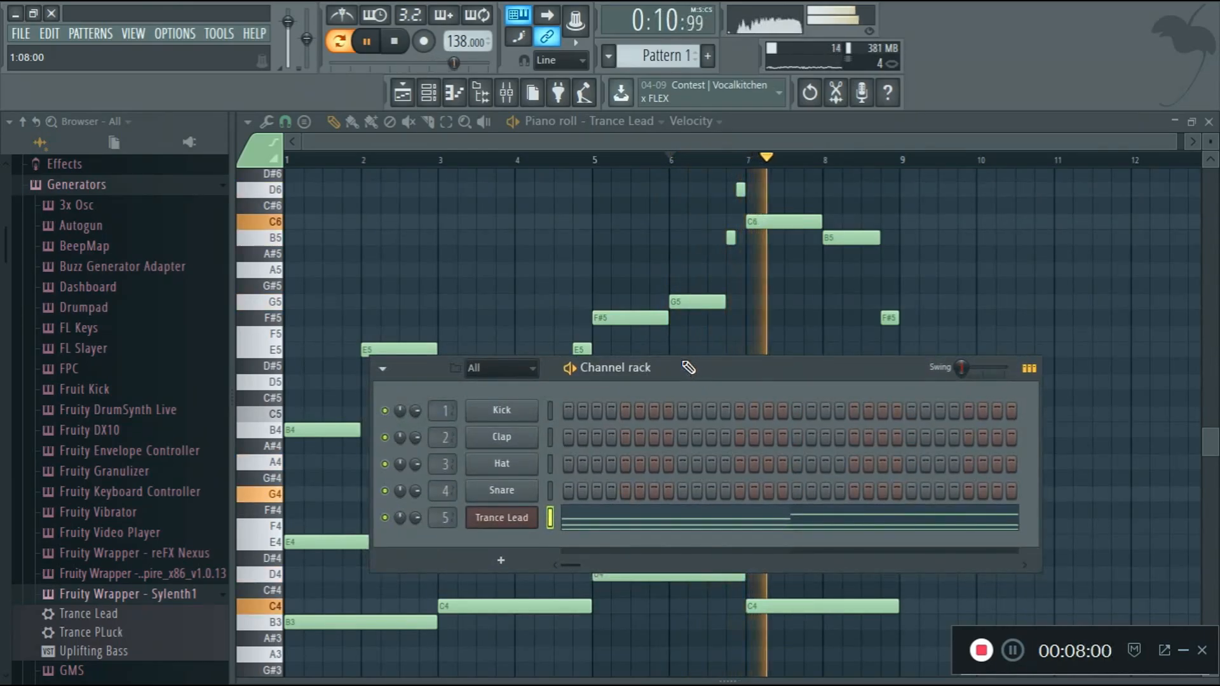
{"action": "left_click_drag", "start_coordinate": [718, 373], "coordinate": [774, 316]}
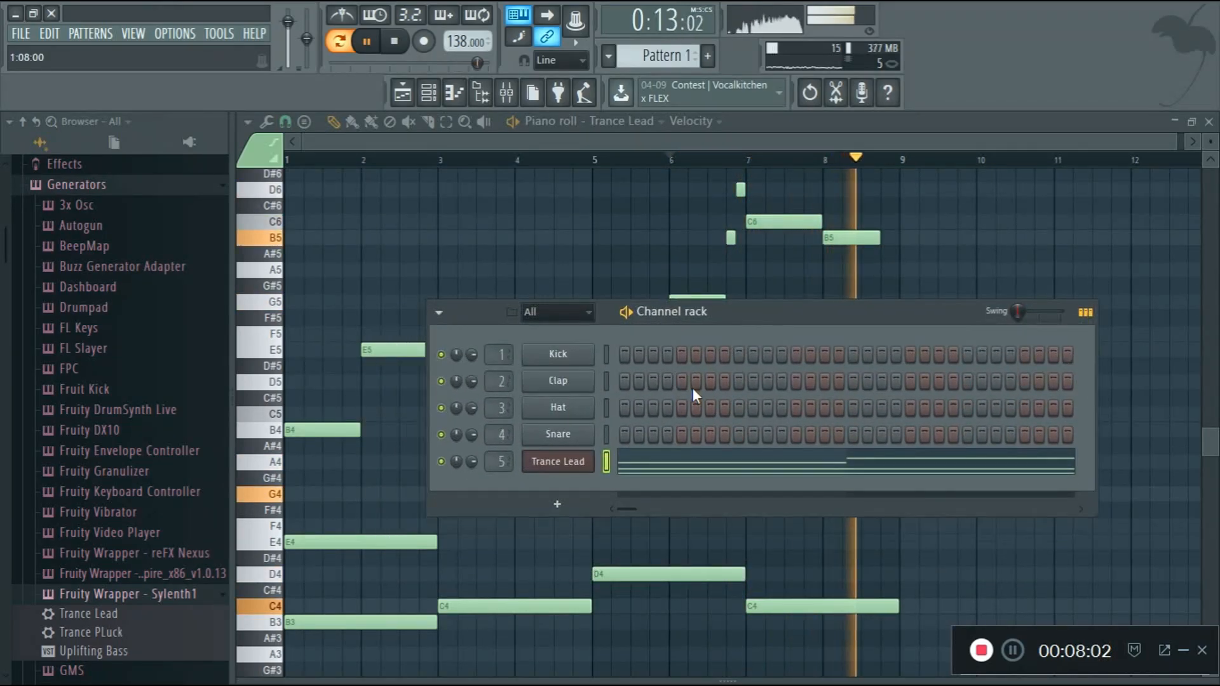
{"action": "left_click", "coordinate": [559, 460]}
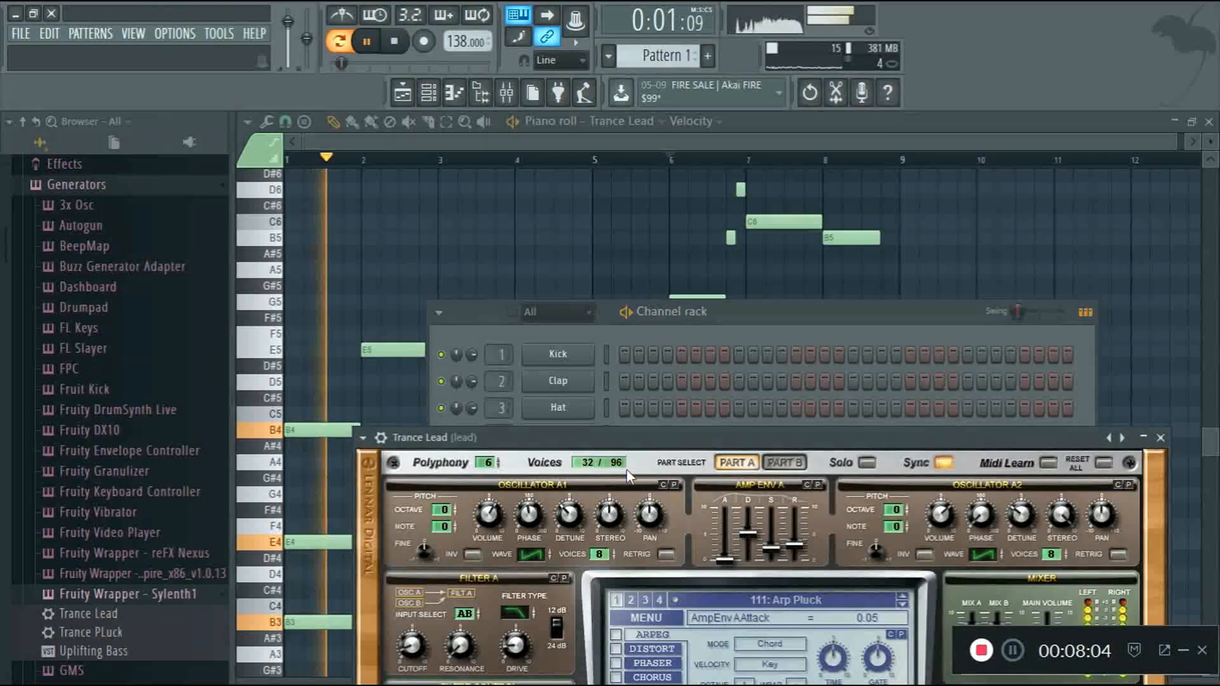
{"action": "left_click_drag", "start_coordinate": [496, 522], "coordinate": [498, 613]}
{"action": "key", "text": "XF86AudioRaiseVolume"}
{"action": "key", "text": "XF86AudioRaiseVolume"}
- Add a Sytrus channel, route it to mixer track 6 and lower that track's volume
{"action": "left_click", "coordinate": [429, 92]}
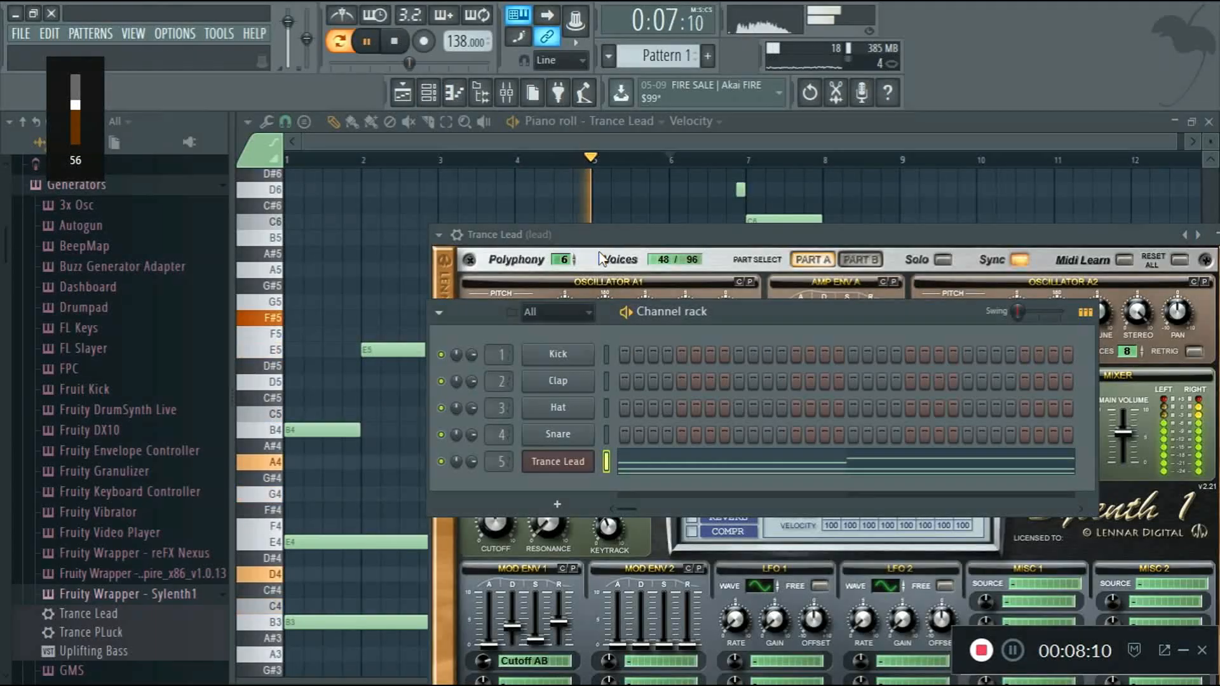
{"action": "left_click_drag", "start_coordinate": [692, 321], "coordinate": [588, 239]}
{"action": "left_click", "coordinate": [451, 423]}
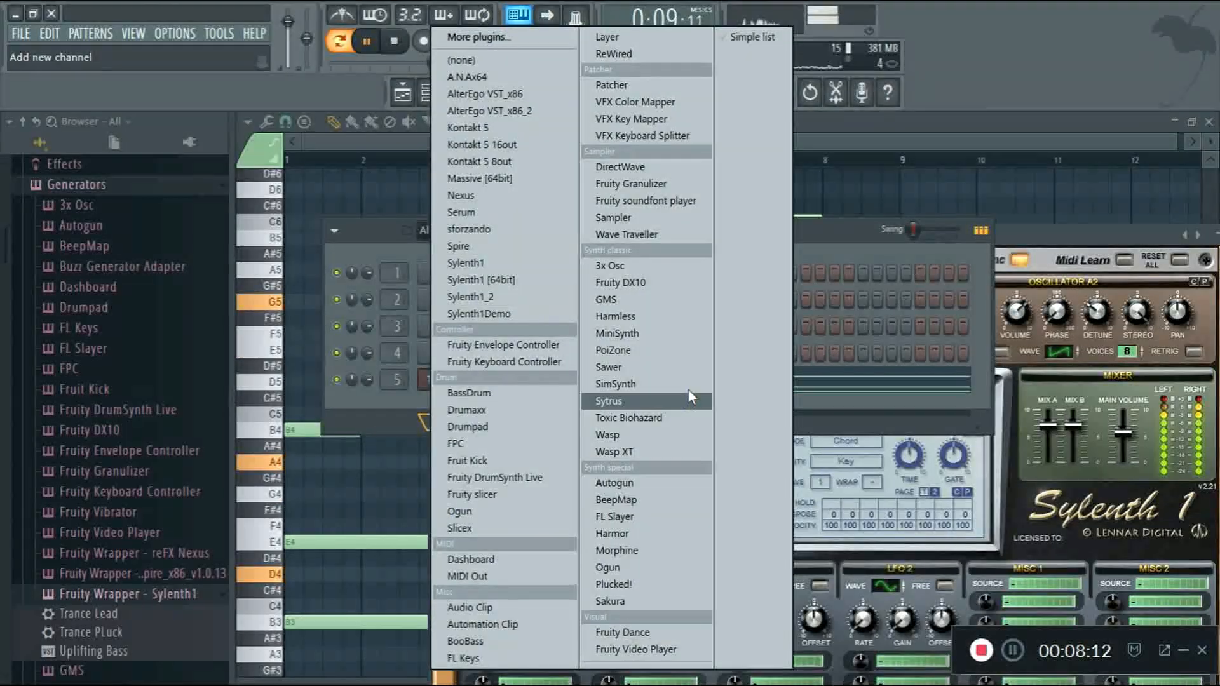
{"action": "left_click", "coordinate": [661, 401]}
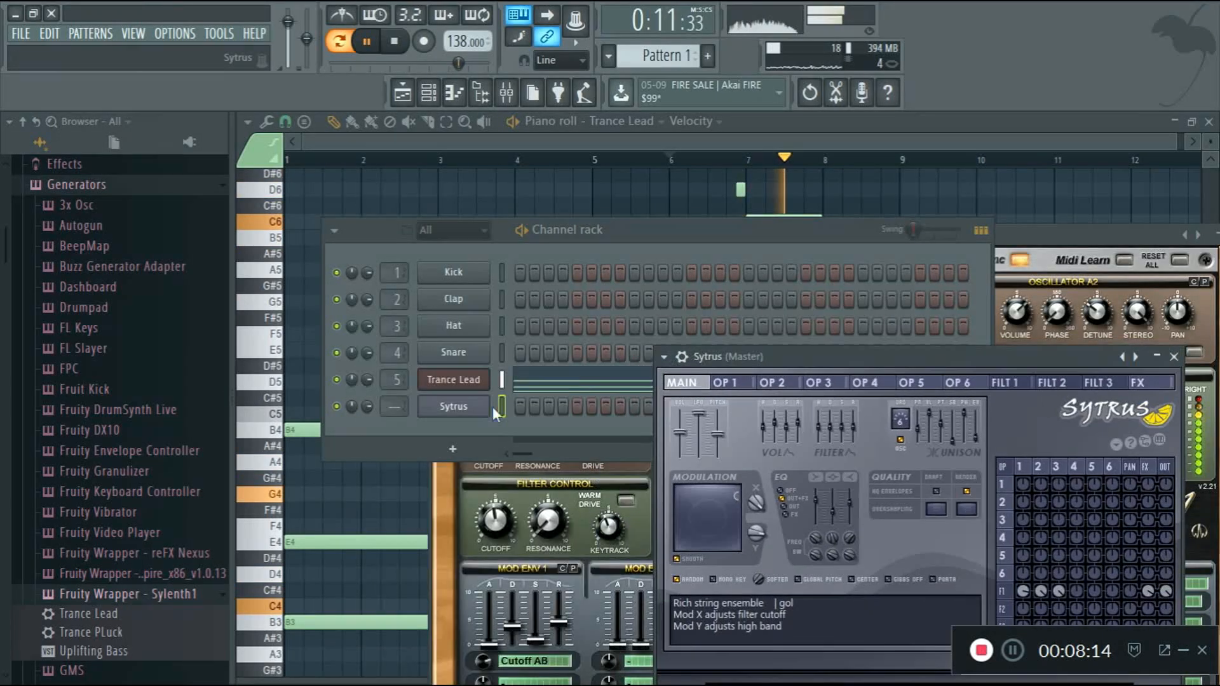
{"action": "left_click", "coordinate": [493, 406]}
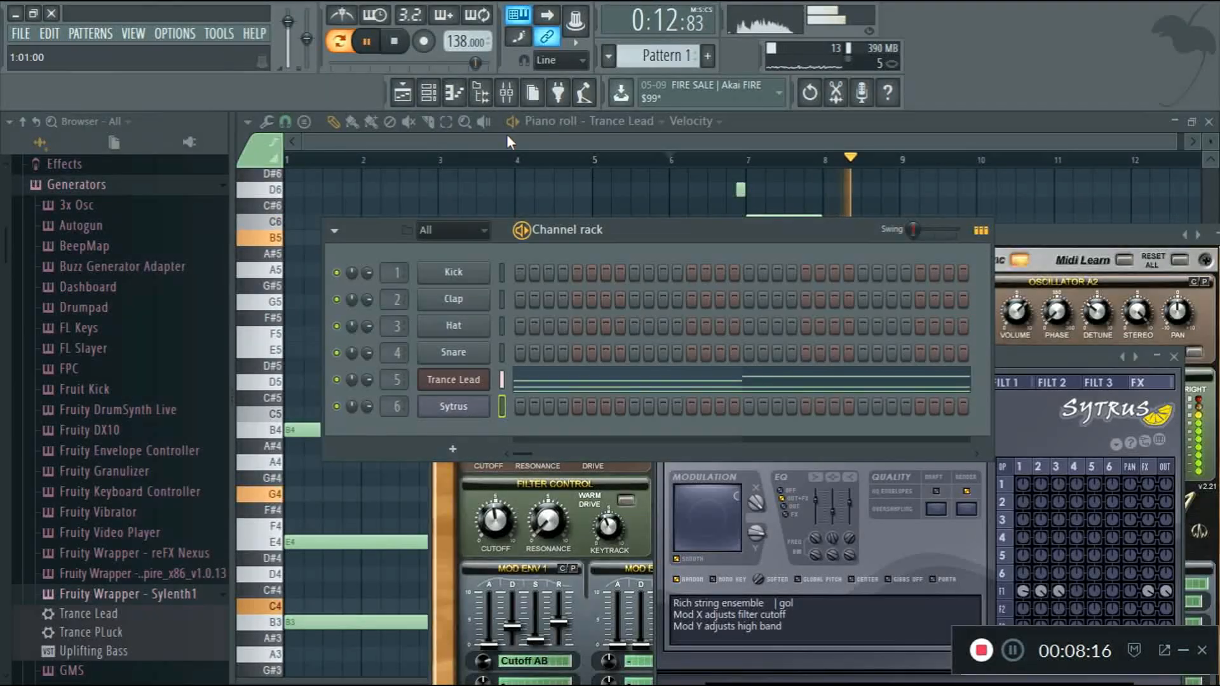
{"action": "key", "text": "F9"}
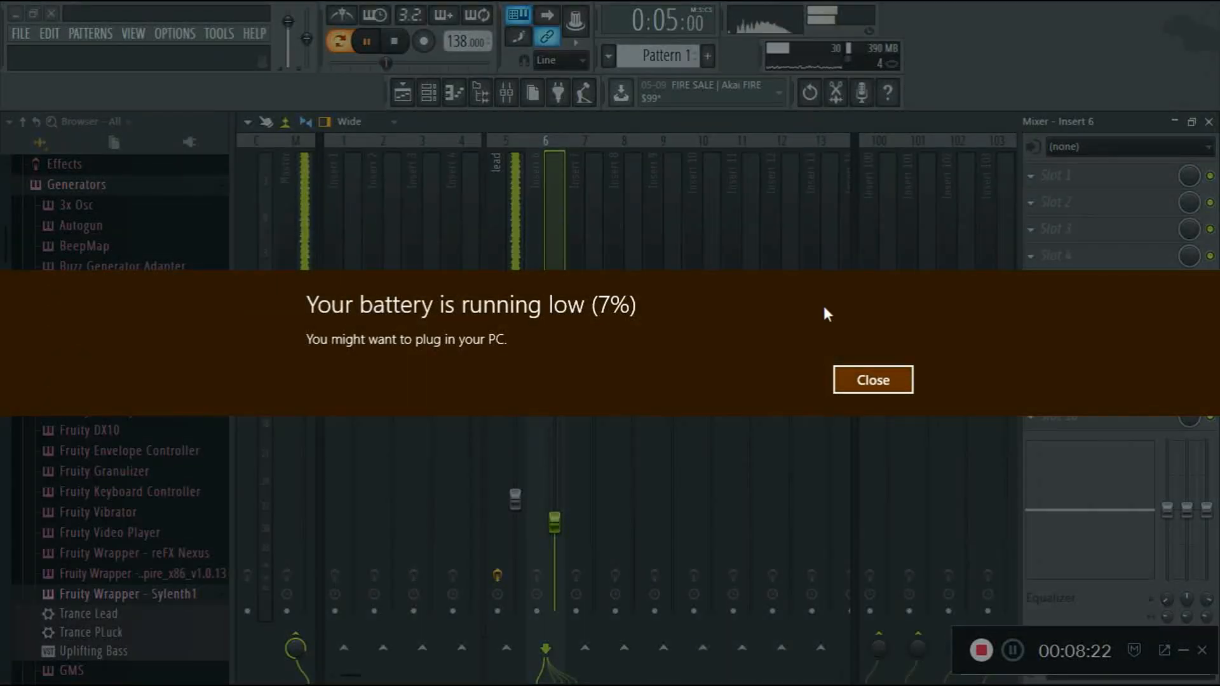
{"action": "left_click", "coordinate": [872, 382]}
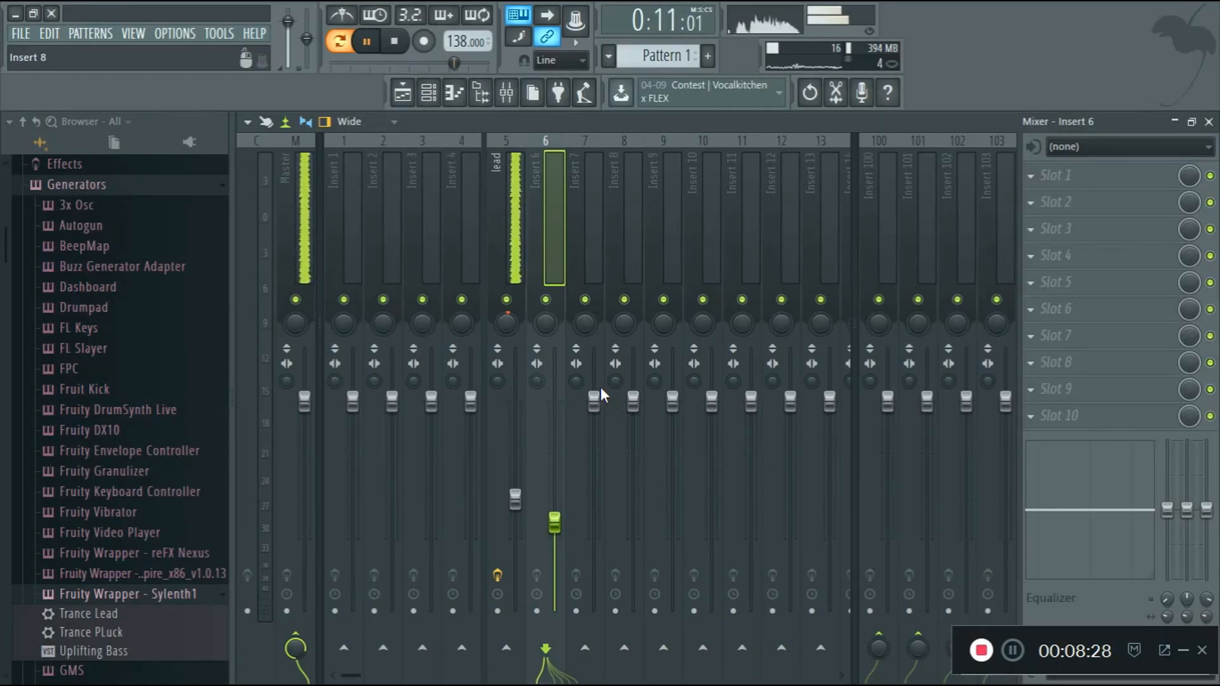
- Paste the Trance Lead notes into the Sytrus channel and slightly adjust Insert 6's volume
{"action": "left_click", "coordinate": [432, 94]}
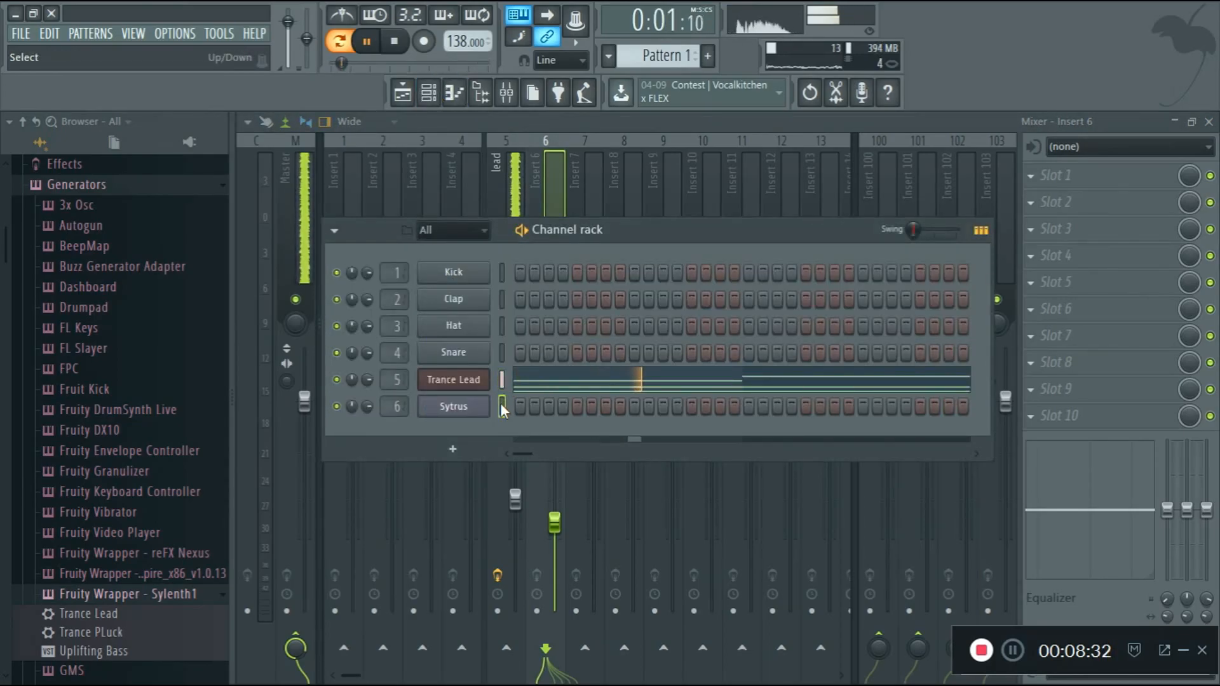
{"action": "key", "text": "ctrl+v"}
{"action": "key", "text": "F6"}
{"action": "scroll", "coordinate": [562, 533], "scroll_direction": "up", "scroll_amount": 3}
{"action": "left_click_drag", "start_coordinate": [558, 520], "coordinate": [557, 523]}
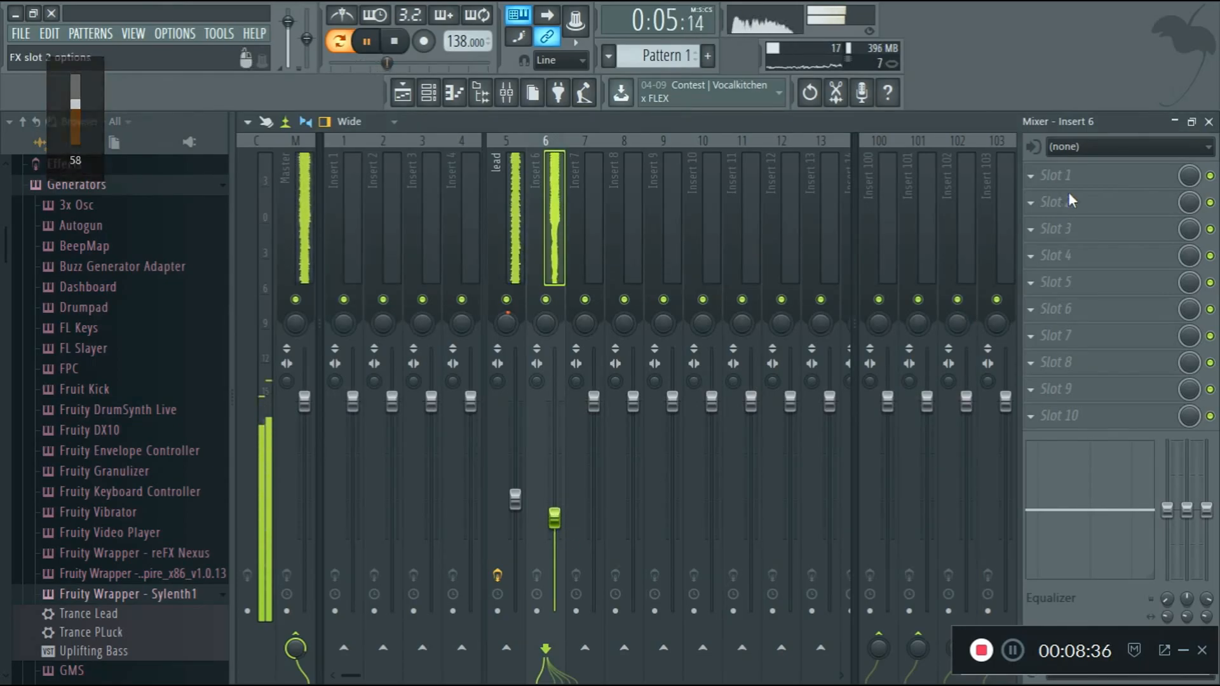
- Add Fruity parametric EQ 2 to Insert 6 and make band 1 a high pass at about 254 Hz
{"action": "left_click", "coordinate": [1066, 183]}
{"action": "left_click", "coordinate": [1006, 407]}
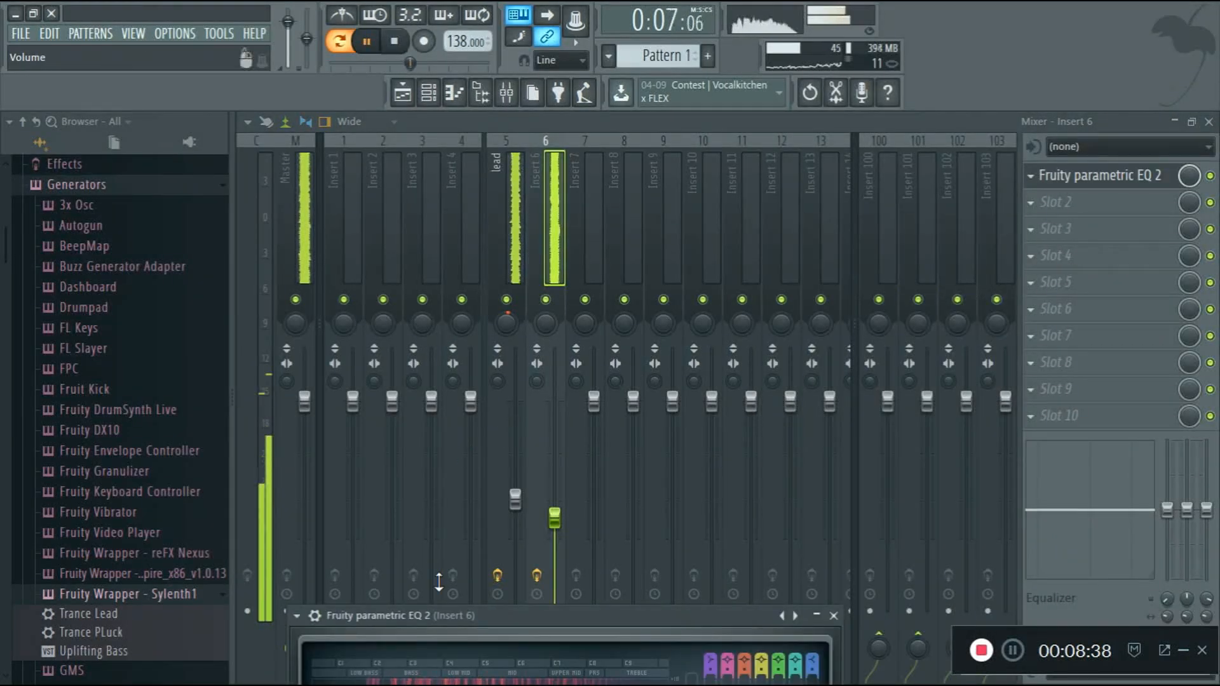
{"action": "right_click", "coordinate": [457, 441]}
{"action": "mouse_move", "coordinate": [486, 488]}
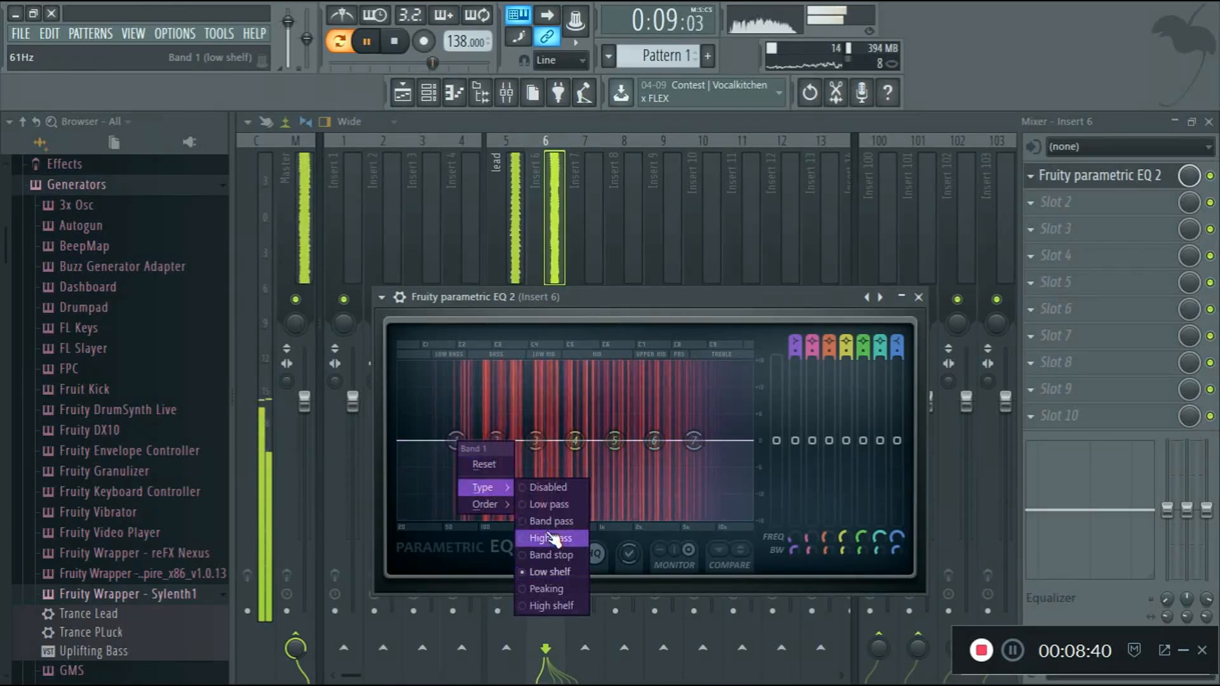
{"action": "left_click", "coordinate": [552, 538]}
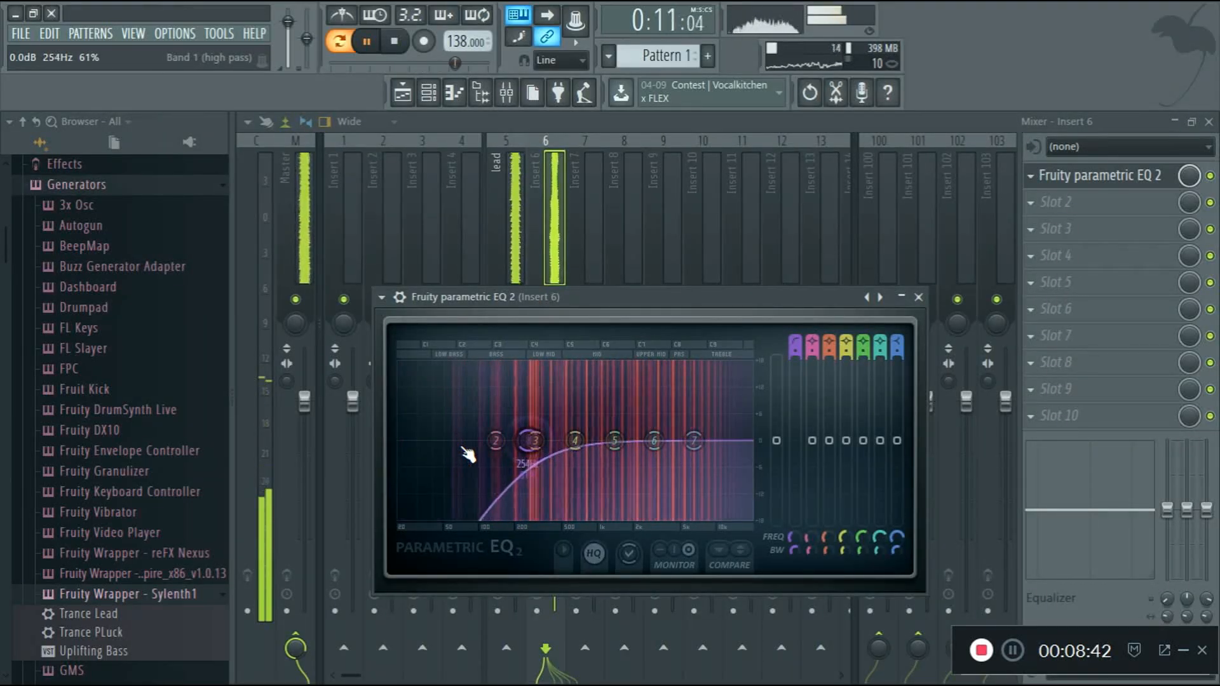
- Raise Insert 6's volume to about 50%
{"action": "key", "text": "XF86AudioRaiseVolume"}
{"action": "key", "text": "XF86AudioRaiseVolume"}
{"action": "left_click", "coordinate": [553, 223]}
{"action": "left_click_drag", "start_coordinate": [558, 508], "coordinate": [556, 475]}
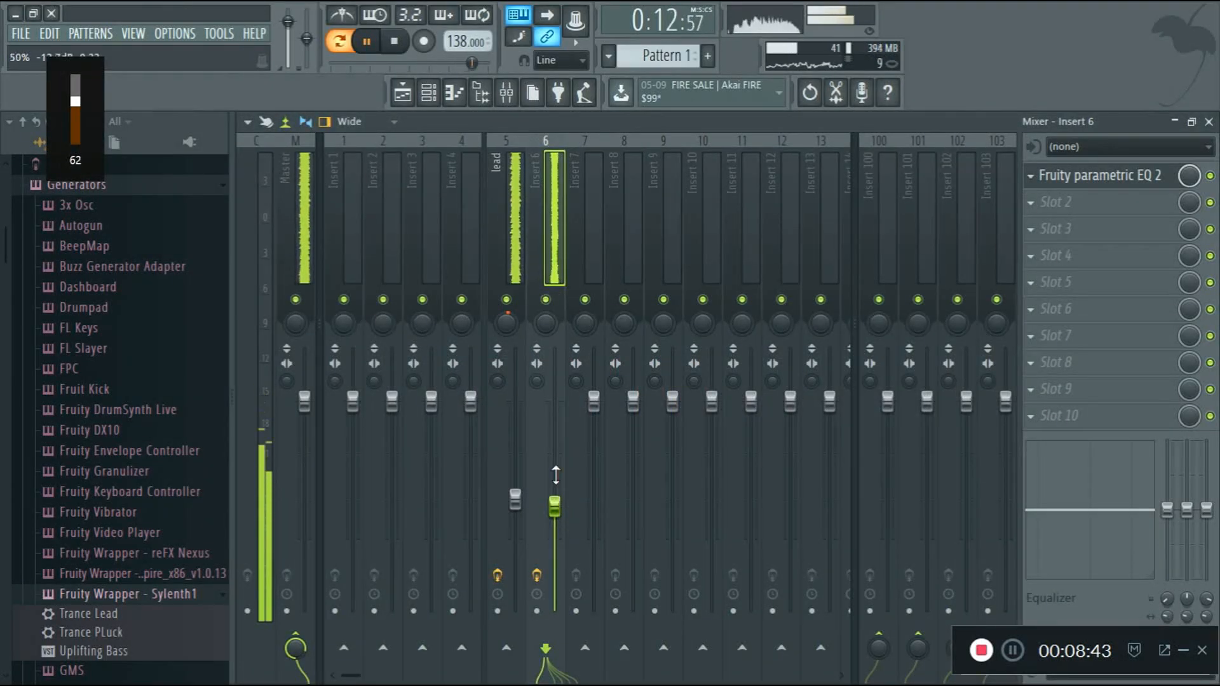
- In the Sytrus piano roll, delete the short E5, B5, D6 and F#5 passing notes and extend C5 and G5 to their bar ends
{"action": "left_click", "coordinate": [427, 94]}
{"action": "right_click", "coordinate": [579, 352]}
{"action": "left_click_drag", "start_coordinate": [570, 414], "coordinate": [596, 412]}
{"action": "scroll", "coordinate": [725, 317], "scroll_direction": "up", "scroll_amount": 2}
{"action": "right_click", "coordinate": [730, 311]}
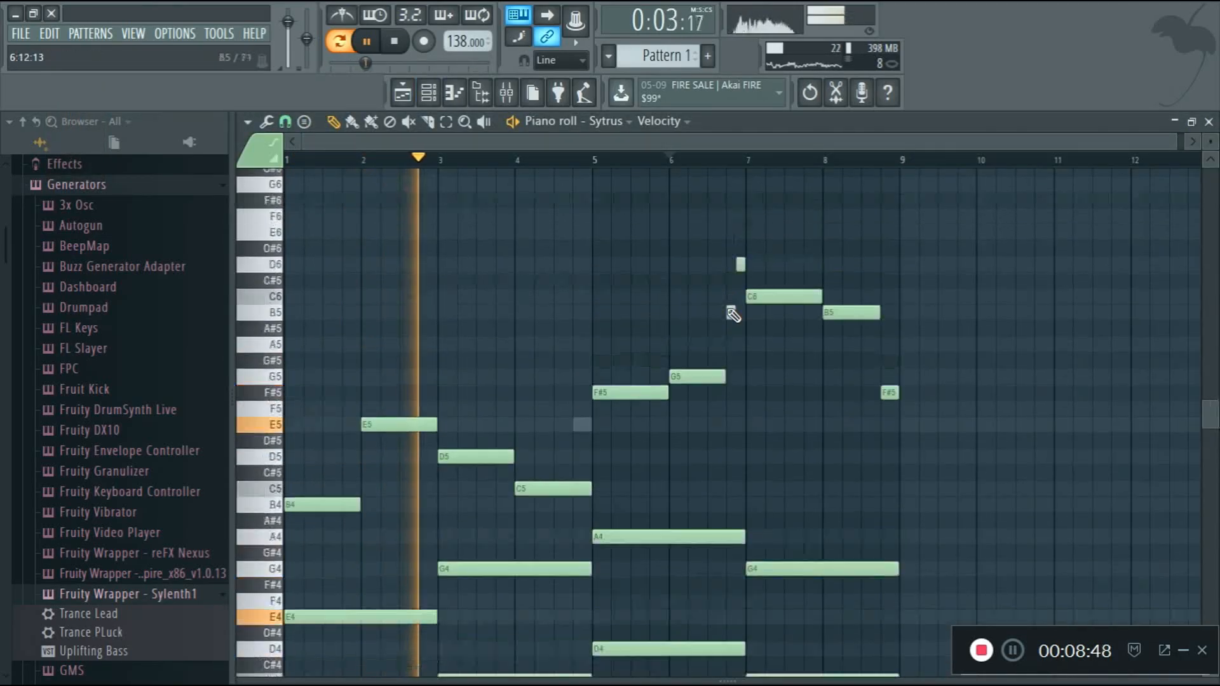
{"action": "scroll", "coordinate": [732, 314], "scroll_direction": "up", "scroll_amount": 1}
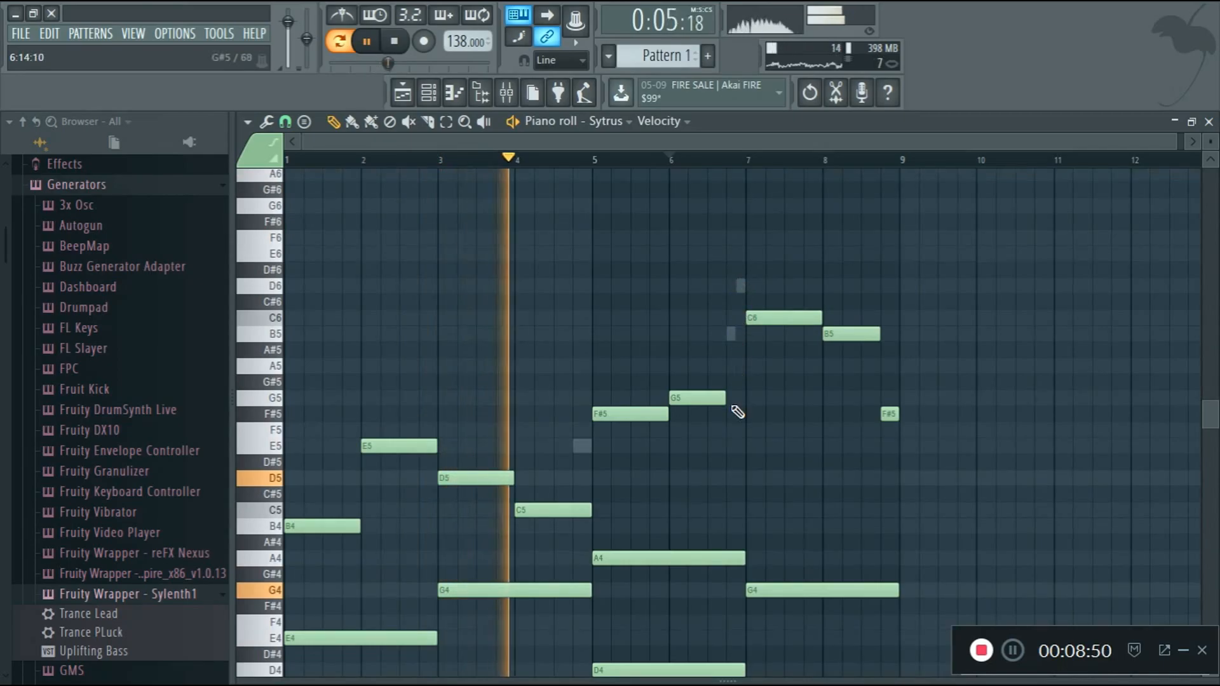
{"action": "left_click_drag", "start_coordinate": [724, 399], "coordinate": [743, 402]}
{"action": "right_click", "coordinate": [884, 410]}
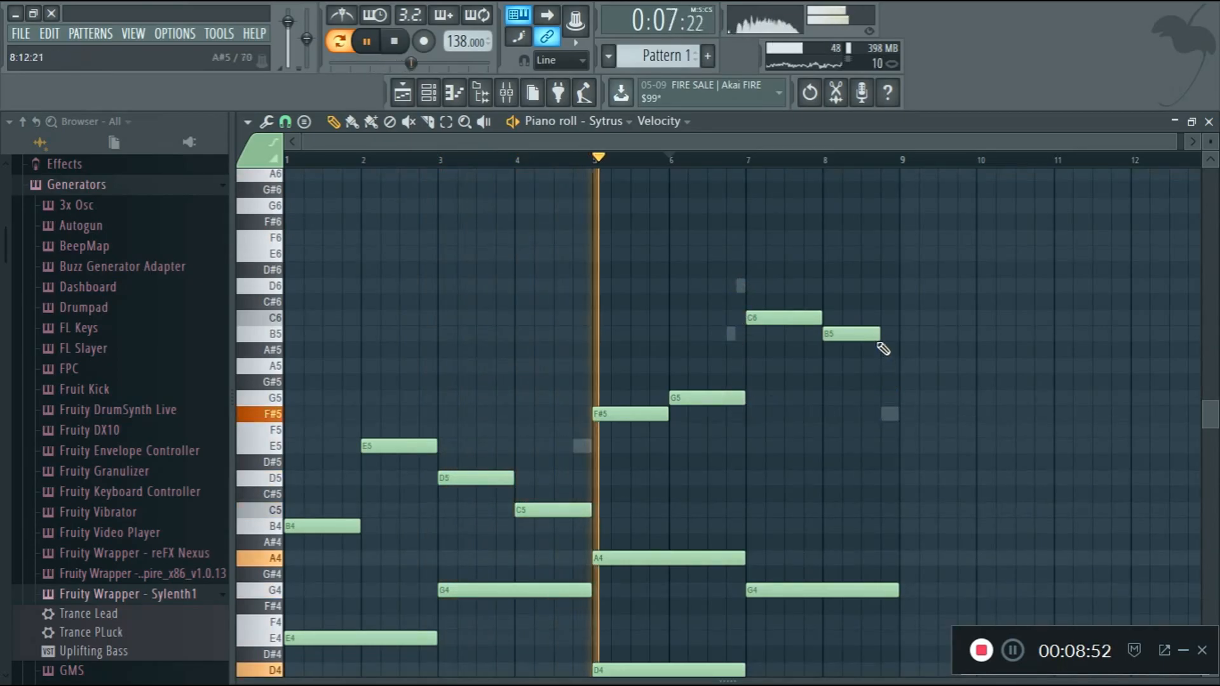
- Replace the Sytrus instrument on channel 6 with Nexus
{"action": "key", "text": "F6"}
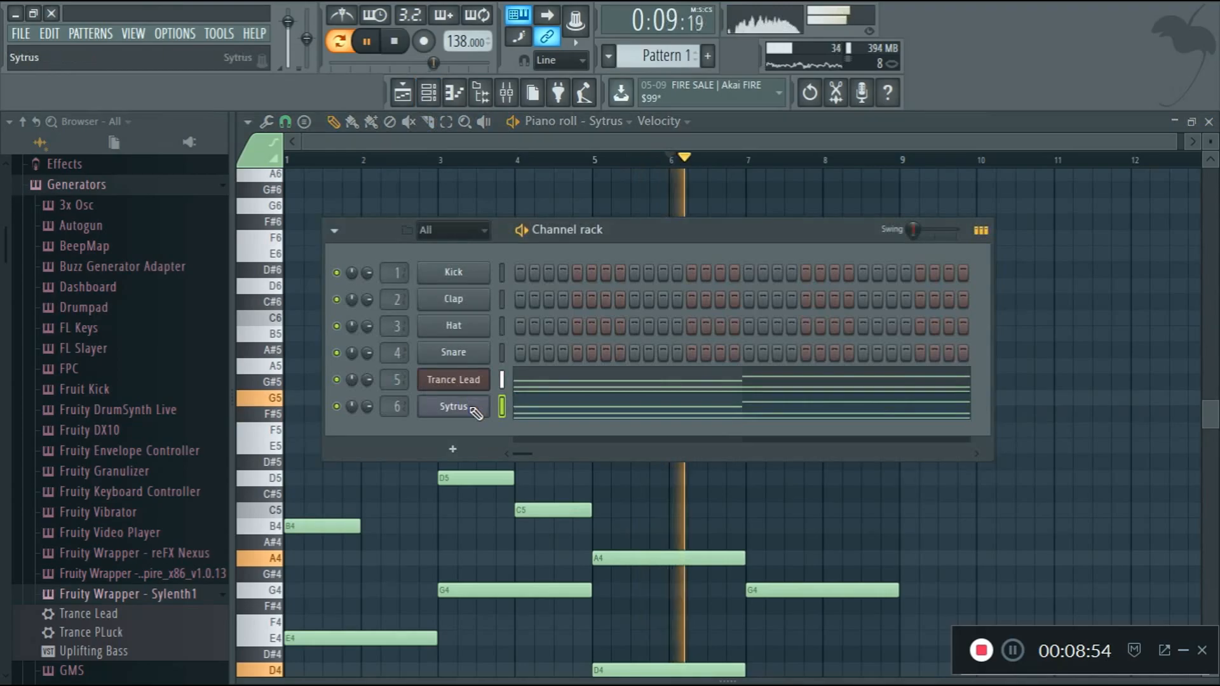
{"action": "right_click", "coordinate": [475, 413]}
{"action": "mouse_move", "coordinate": [532, 528]}
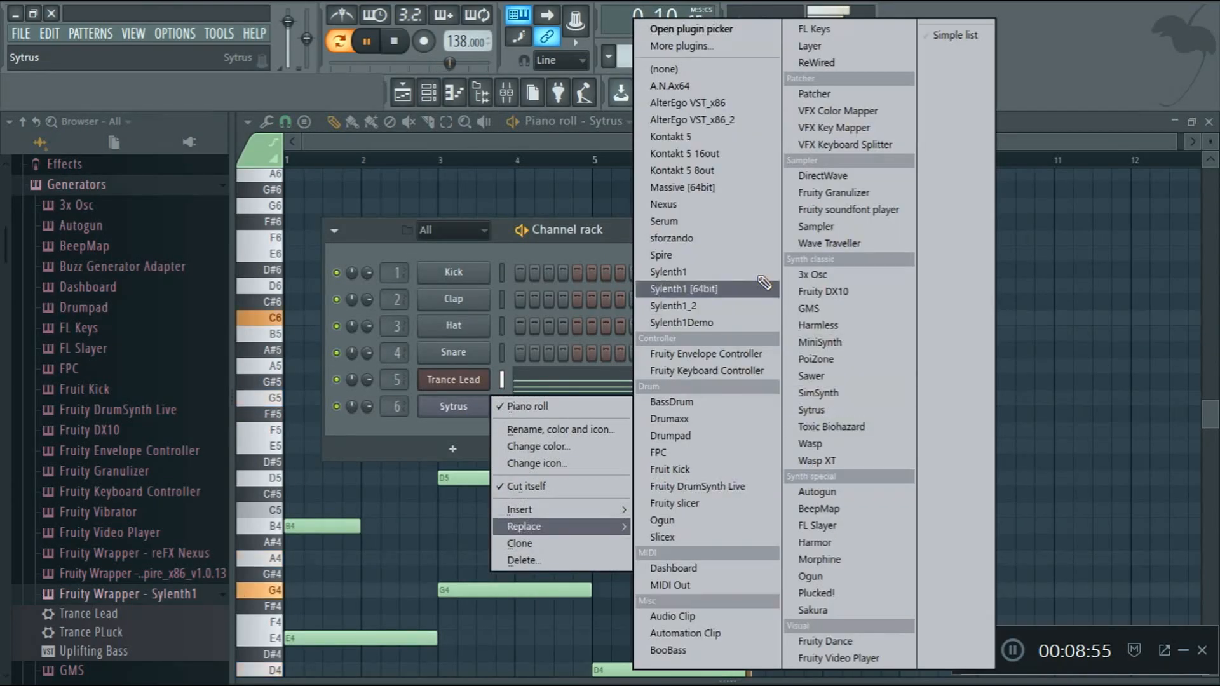
{"action": "left_click", "coordinate": [734, 205]}
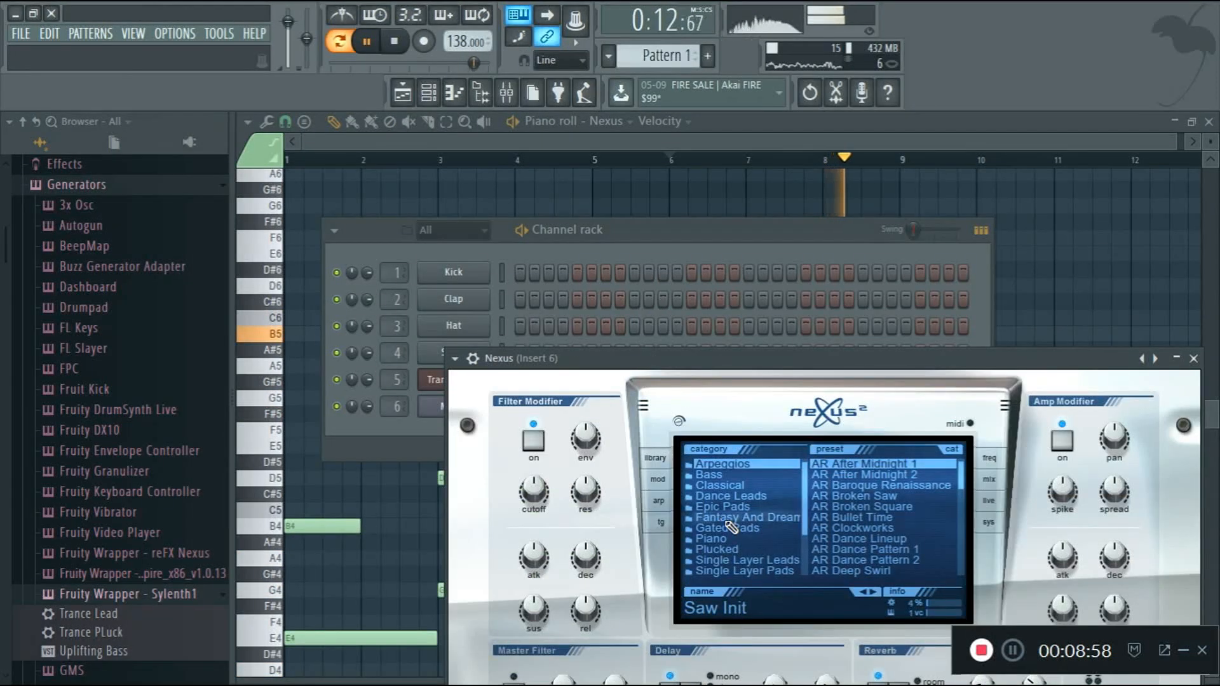
- Load the Epic Pads preset PD What is Athmosphere in Nexus
{"action": "left_click", "coordinate": [766, 508]}
{"action": "scroll", "coordinate": [896, 532], "scroll_direction": "down", "scroll_amount": 5}
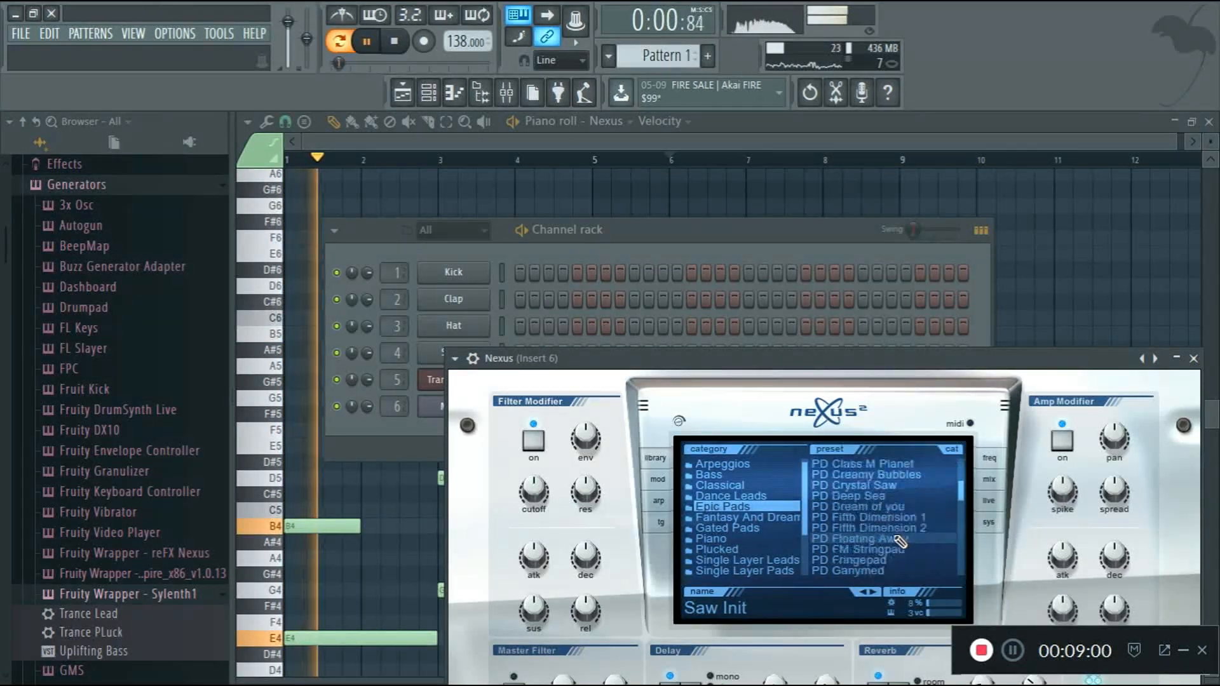
{"action": "scroll", "coordinate": [896, 532], "scroll_direction": "down", "scroll_amount": 5}
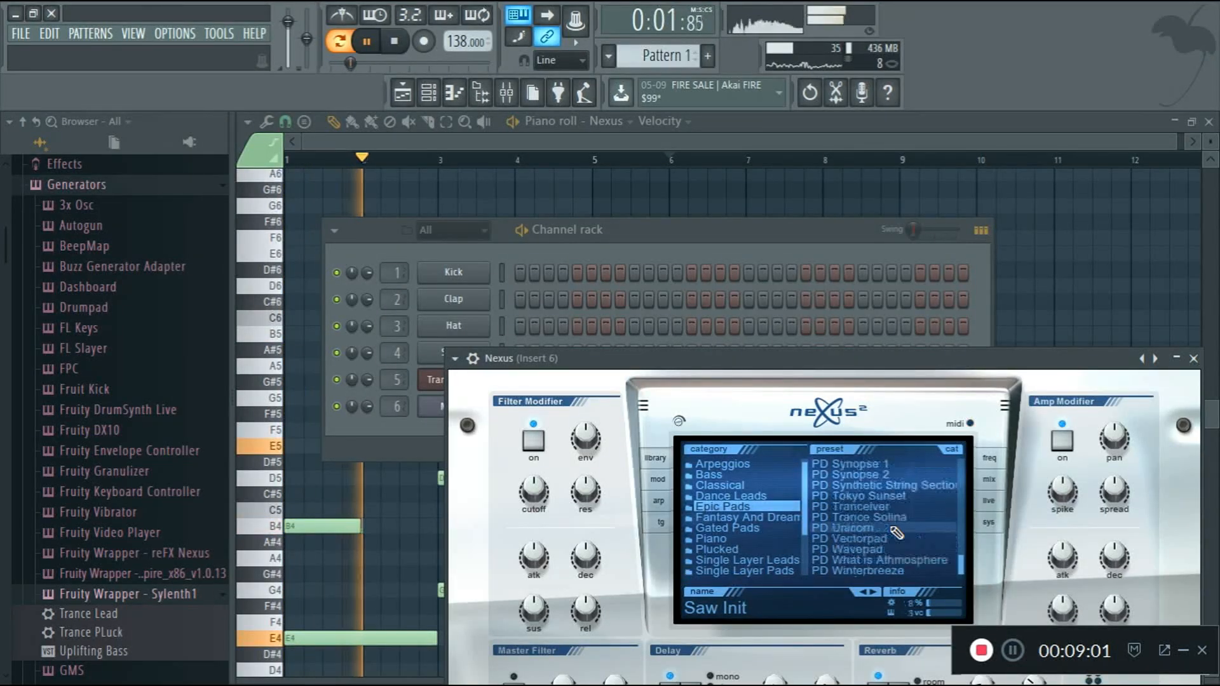
{"action": "left_click", "coordinate": [880, 560]}
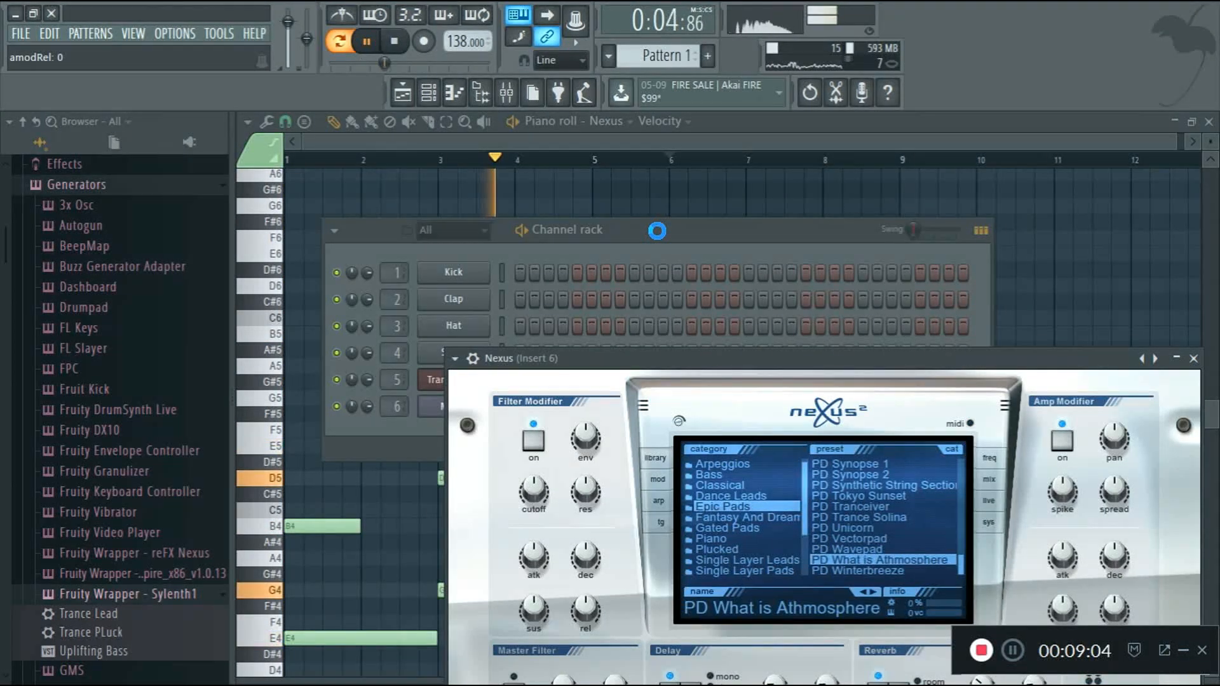
{"action": "left_click", "coordinate": [657, 231]}
- Raise the Nexus track's volume on Insert 6, leaving its fader somewhat below the default level
{"action": "left_click", "coordinate": [506, 93]}
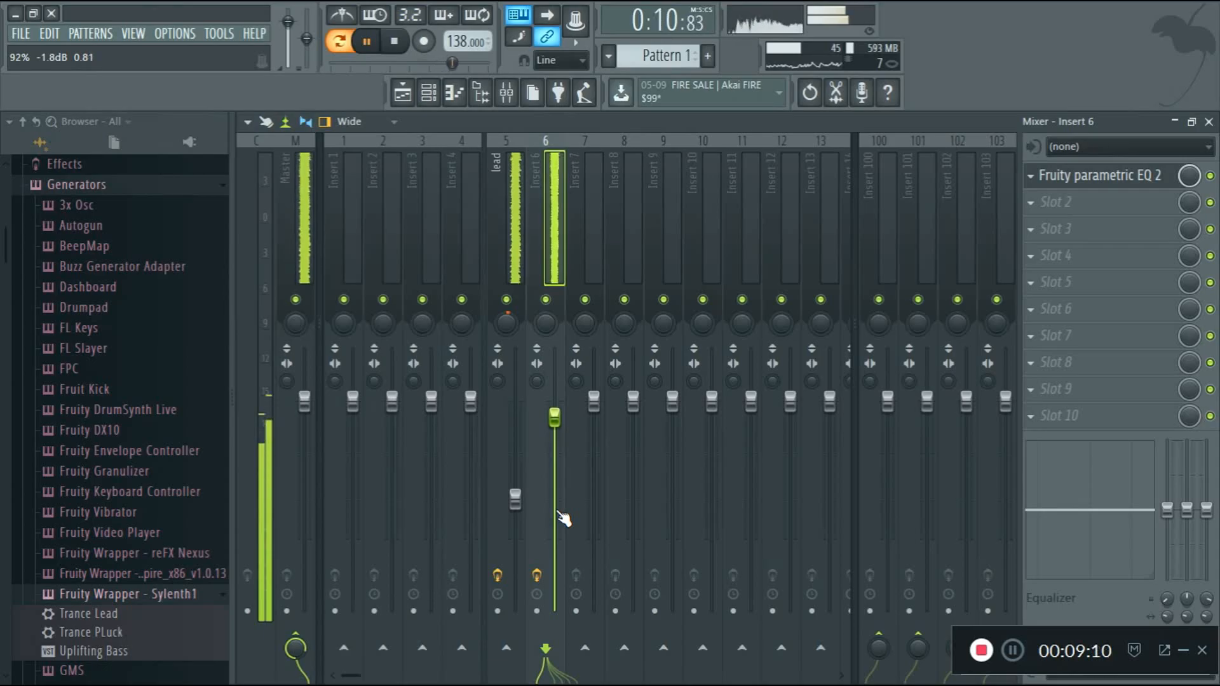
{"action": "key", "text": "XF86AudioLowerVolume"}
{"action": "left_click_drag", "start_coordinate": [558, 512], "coordinate": [558, 527]}
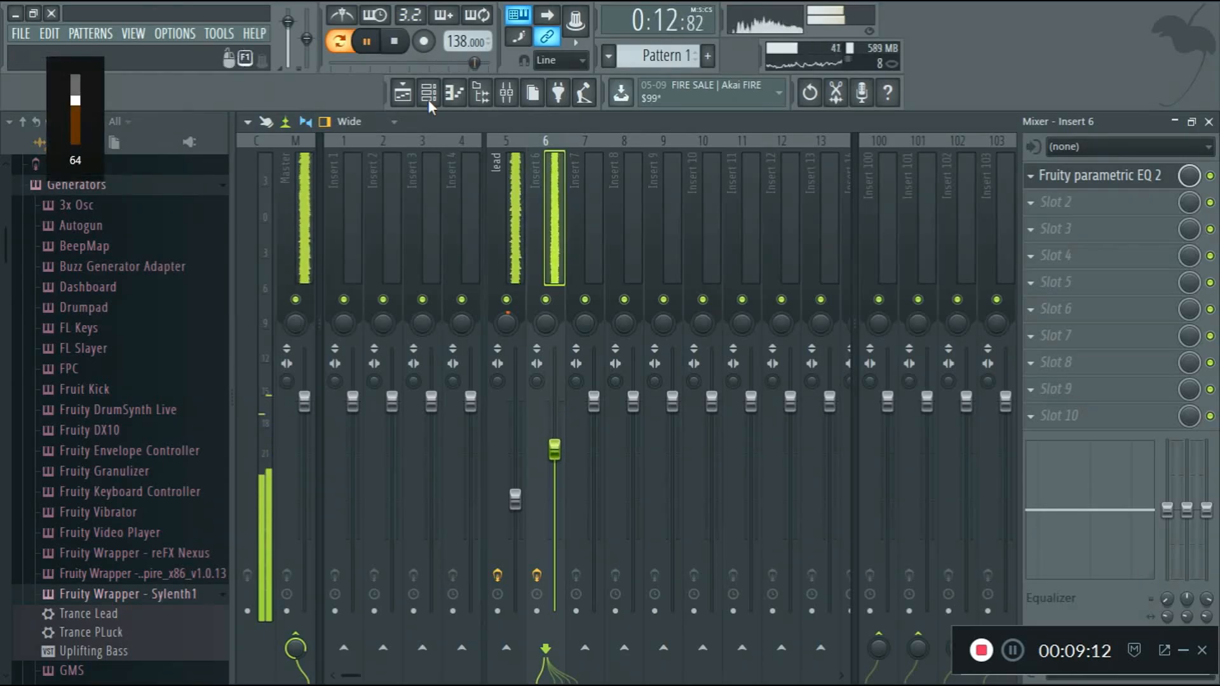
- Add a new Sytrus channel routed to mixer track 7 and paste the copied notes into it
{"action": "left_click", "coordinate": [429, 102]}
{"action": "left_click", "coordinate": [457, 452]}
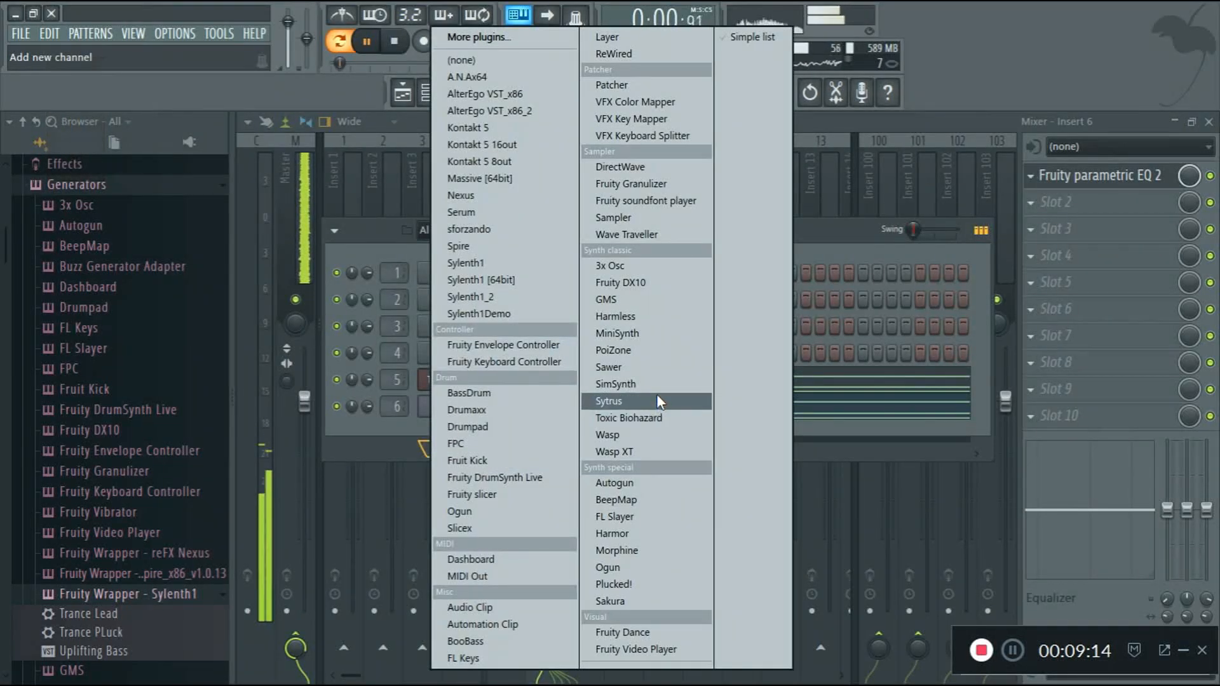
{"action": "left_click", "coordinate": [657, 395]}
{"action": "left_click", "coordinate": [413, 344]}
{"action": "left_click_drag", "start_coordinate": [469, 344], "coordinate": [758, 380]}
{"action": "left_click_drag", "start_coordinate": [403, 437], "coordinate": [404, 425]}
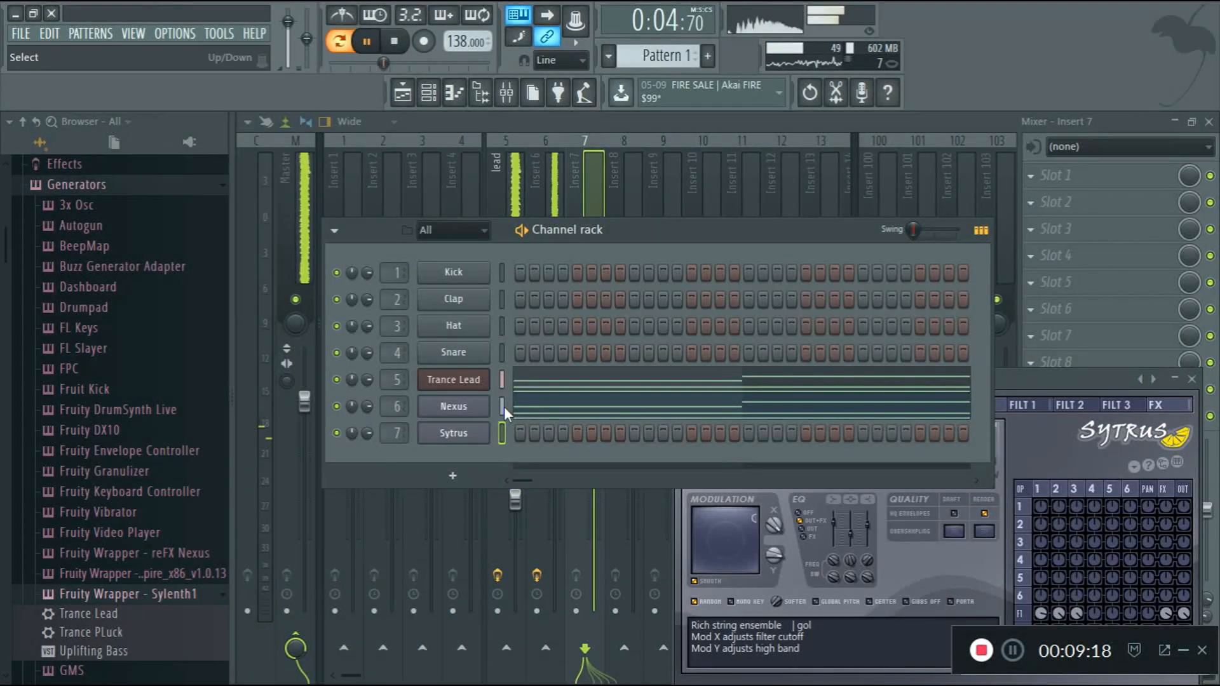
{"action": "left_click", "coordinate": [503, 436]}
{"action": "key", "text": "ctrl+v"}
- Lower the volume of the Sytrus track, Insert 7, to about 20%
{"action": "key", "text": "F9"}
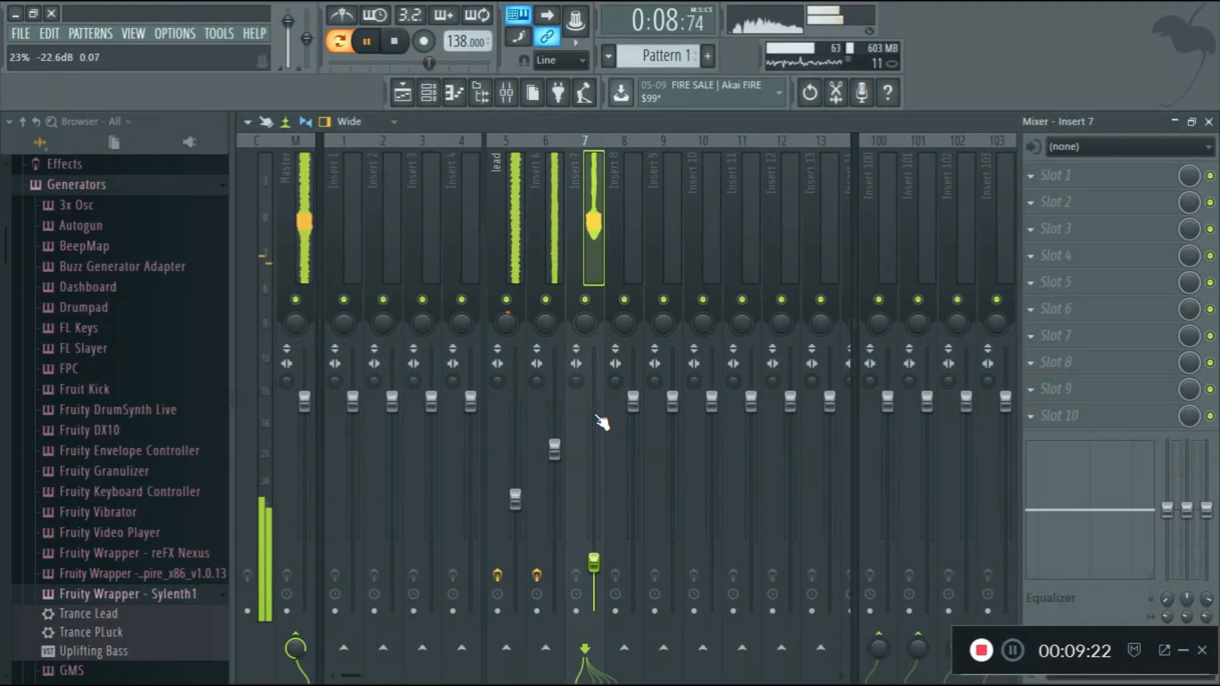
{"action": "scroll", "coordinate": [601, 422], "scroll_direction": "down", "scroll_amount": 2}
{"action": "key", "text": "XF86AudioLowerVolume"}
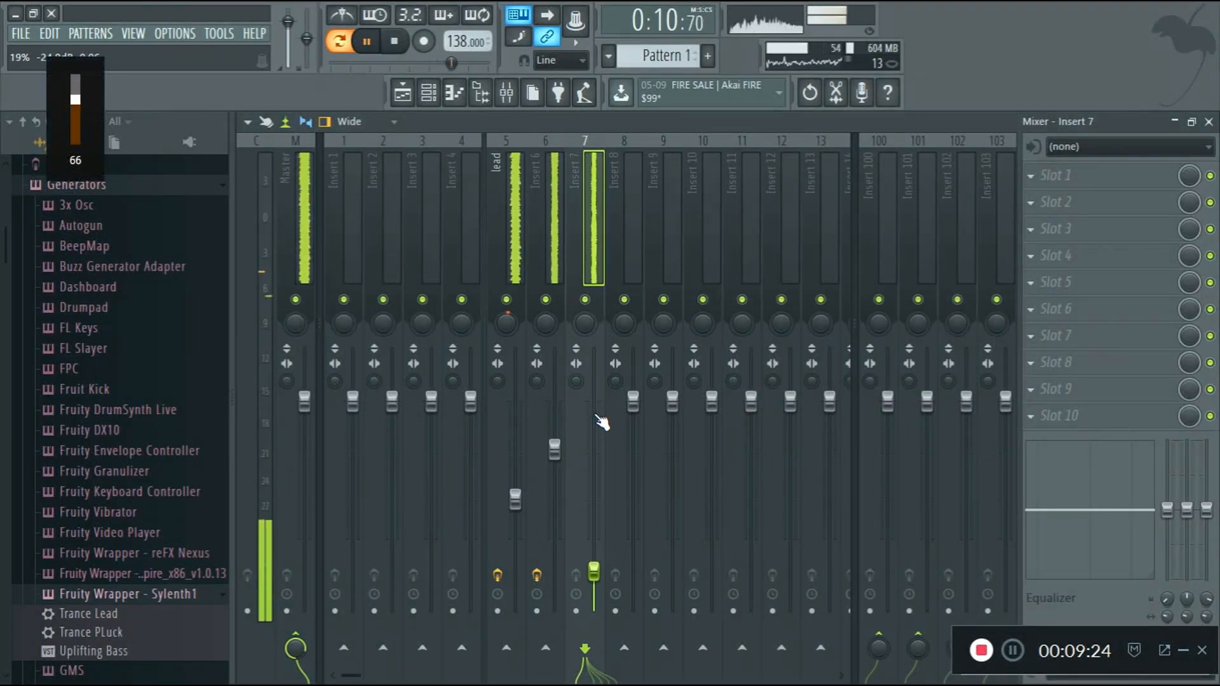
{"action": "scroll", "coordinate": [597, 416], "scroll_direction": "up", "scroll_amount": 2}
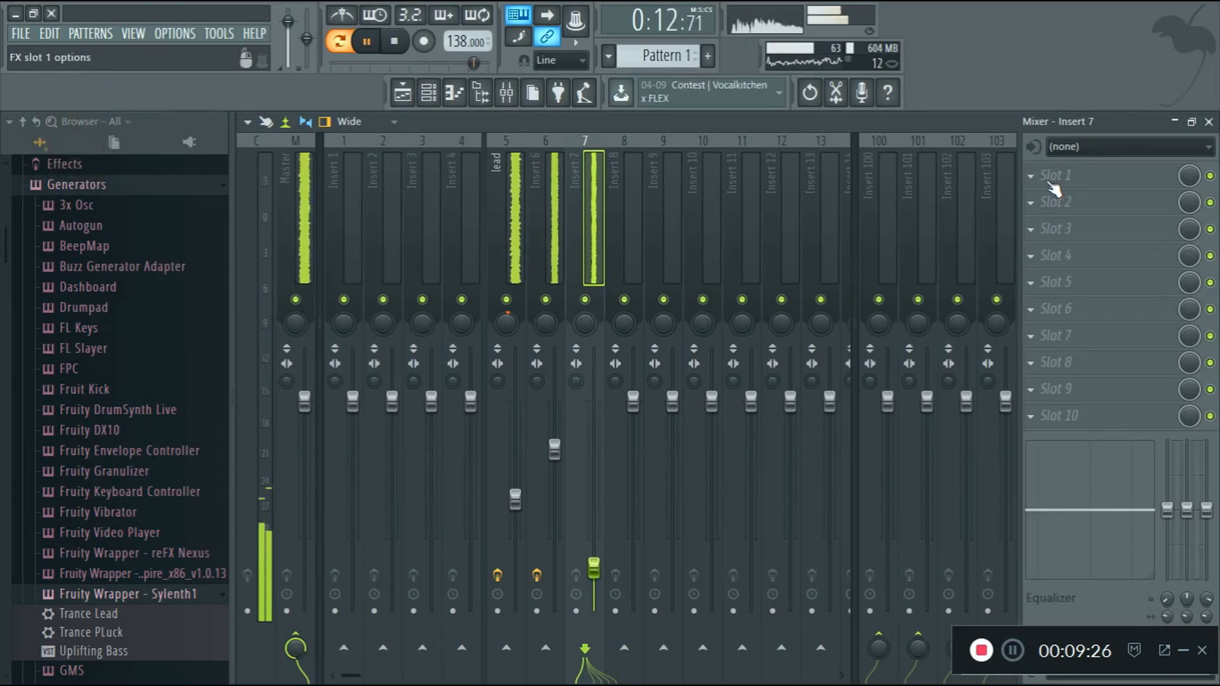
- Copy Insert 6's Fruity parametric EQ 2 with its high-pass setting to Insert 7 and open it to check the curve
{"action": "left_click", "coordinate": [563, 202]}
{"action": "left_click", "coordinate": [1029, 176]}
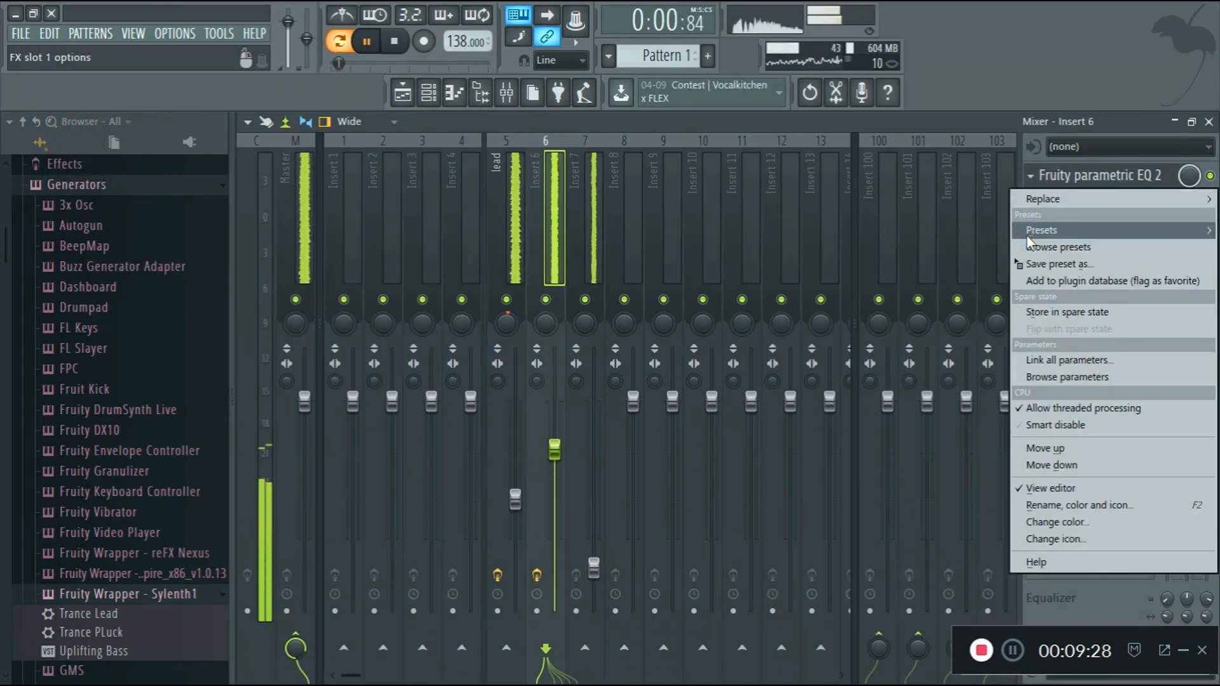
{"action": "left_click_drag", "start_coordinate": [1035, 265], "coordinate": [593, 192]}
{"action": "left_click", "coordinate": [568, 204]}
{"action": "left_click", "coordinate": [593, 206]}
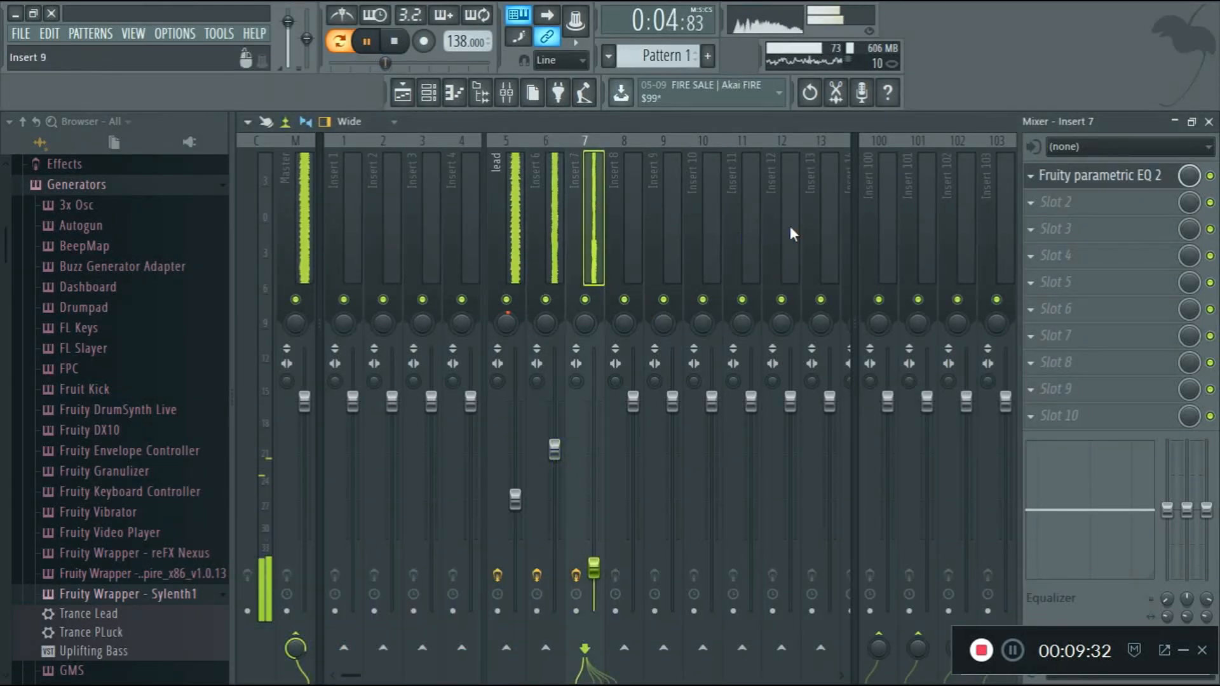
{"action": "left_click", "coordinate": [1077, 177]}
{"action": "left_click_drag", "start_coordinate": [490, 585], "coordinate": [699, 308]}
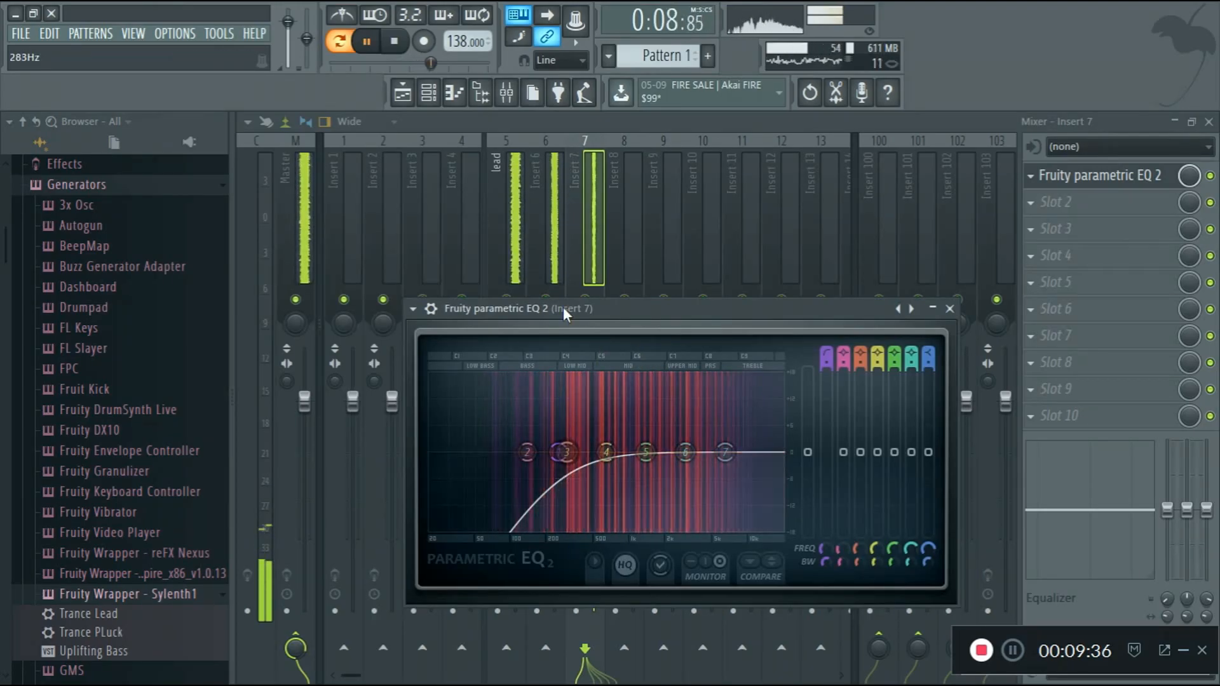
{"action": "left_click", "coordinate": [562, 246]}
- Select the lead mixer track, open the Trance Lead synth and set its Filter Control cutoff to 21341.28 Hz
{"action": "left_click", "coordinate": [527, 223]}
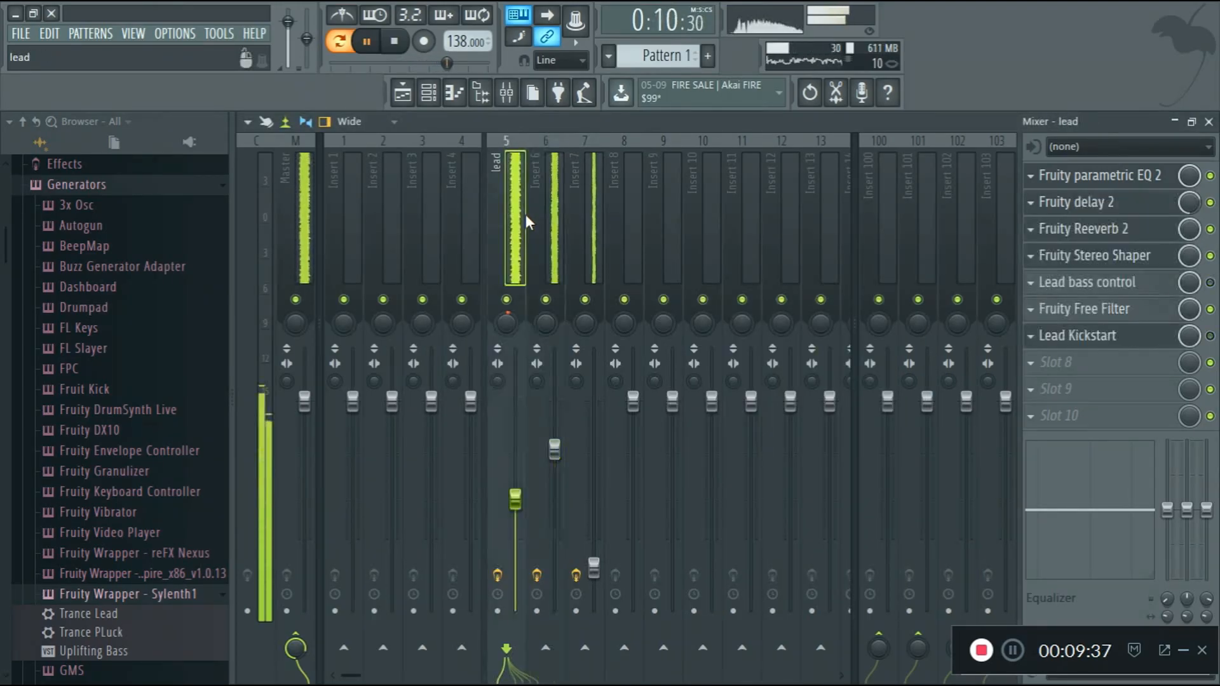
{"action": "left_click", "coordinate": [436, 94]}
{"action": "left_click", "coordinate": [464, 380]}
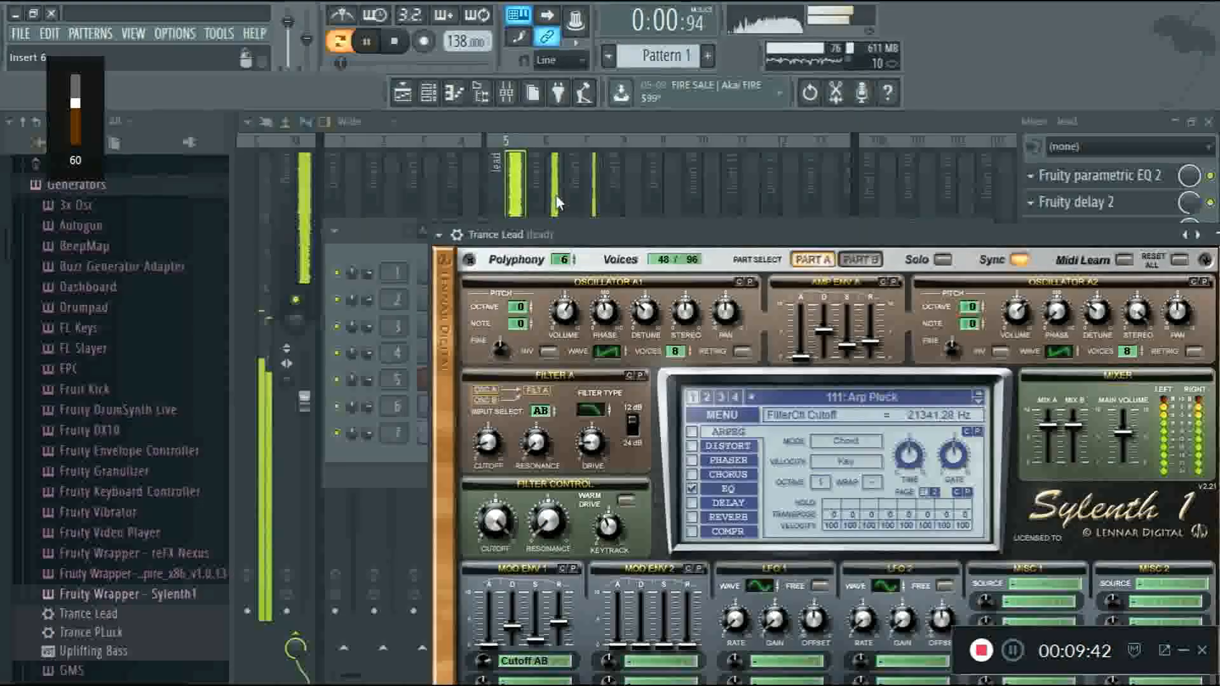
- Raise the volumes of Insert 6 and Insert 7 slightly in the mixer
{"action": "left_click", "coordinate": [562, 355]}
{"action": "left_click_drag", "start_coordinate": [596, 564], "coordinate": [598, 565]}
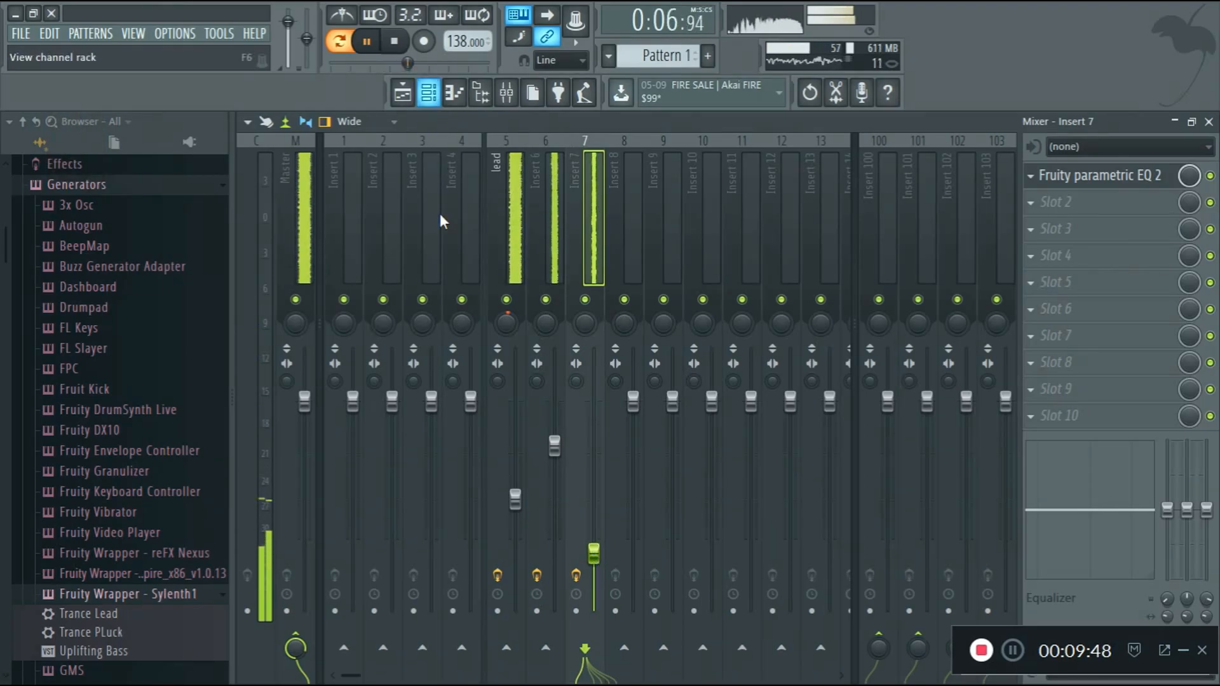
- Reopen the Trance Lead synth and lower its Filter Control cutoff to about 100 Hz
{"action": "key", "text": "F6"}
{"action": "left_click", "coordinate": [444, 380]}
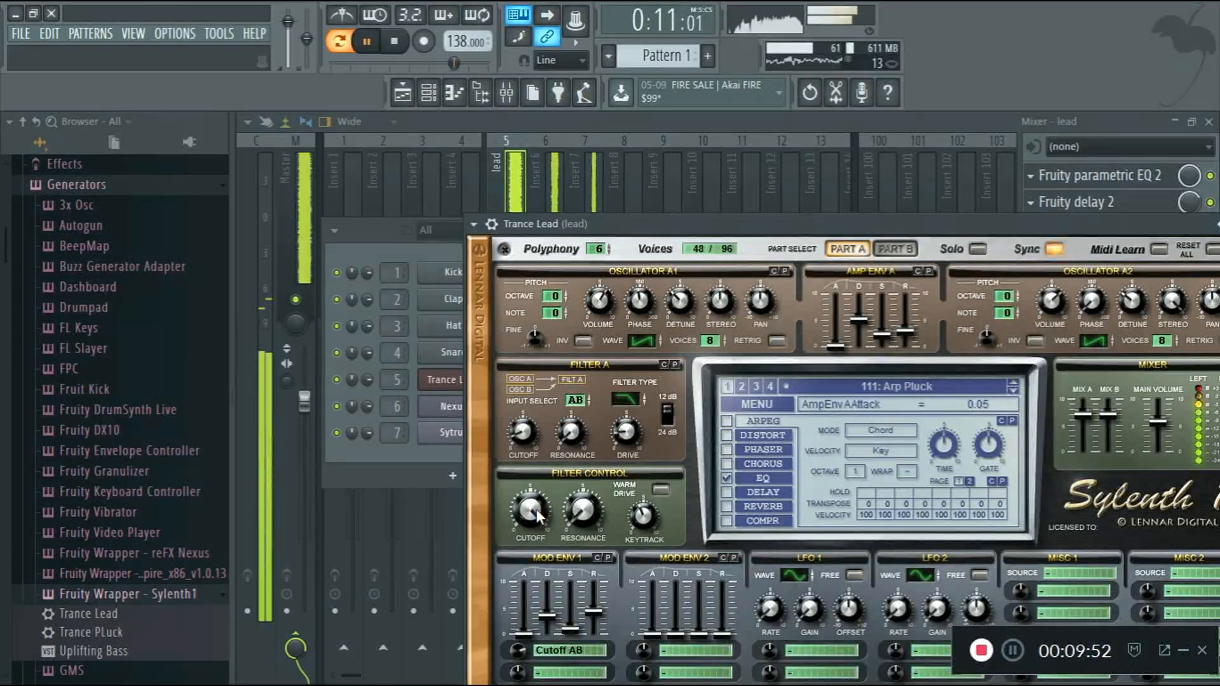
{"action": "left_click_drag", "start_coordinate": [536, 590], "coordinate": [534, 608]}
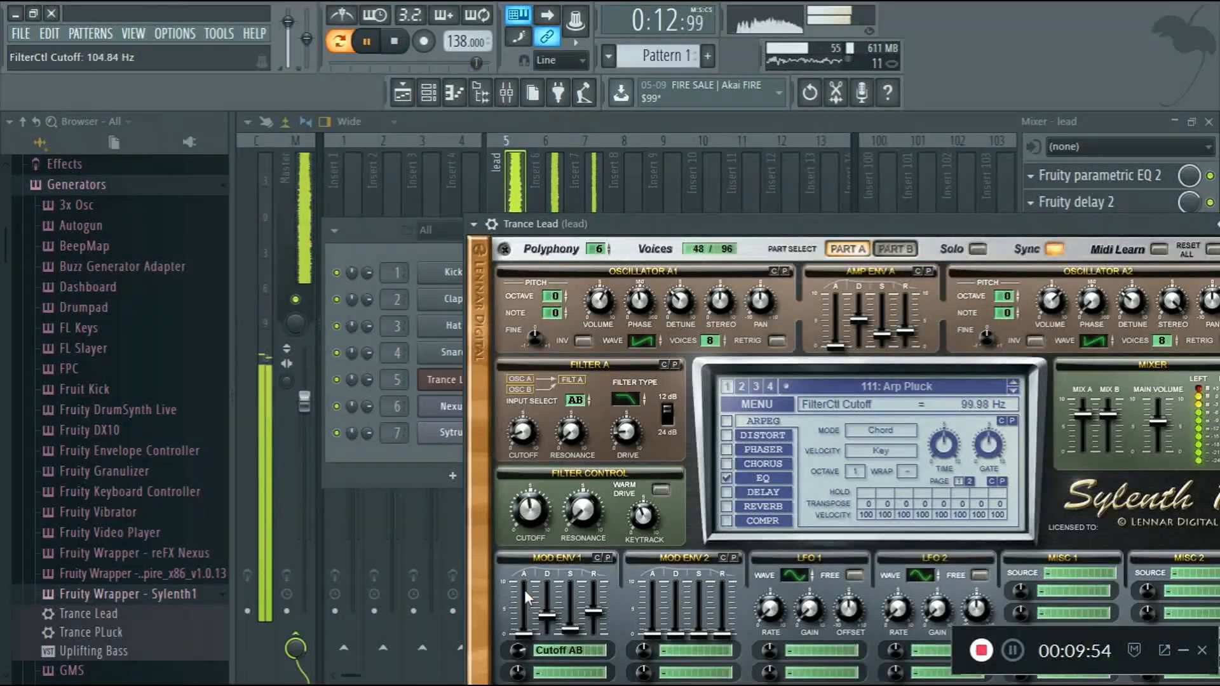